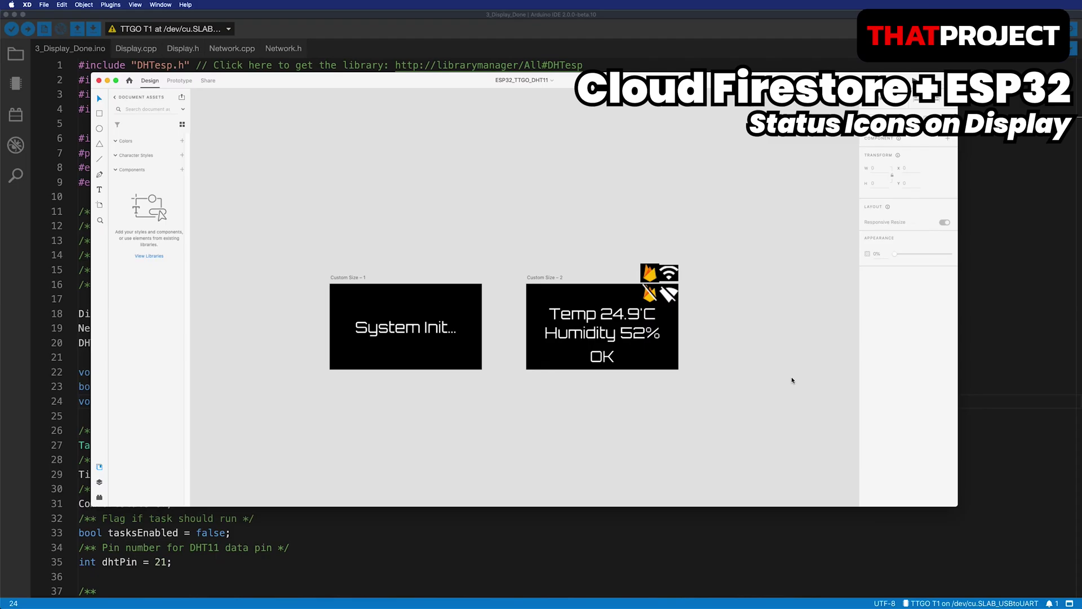
# Zoom into the XD mockup and check the X/Y positions of the Firebase and Wi-Fi icons.
pyautogui.press('super+equal')
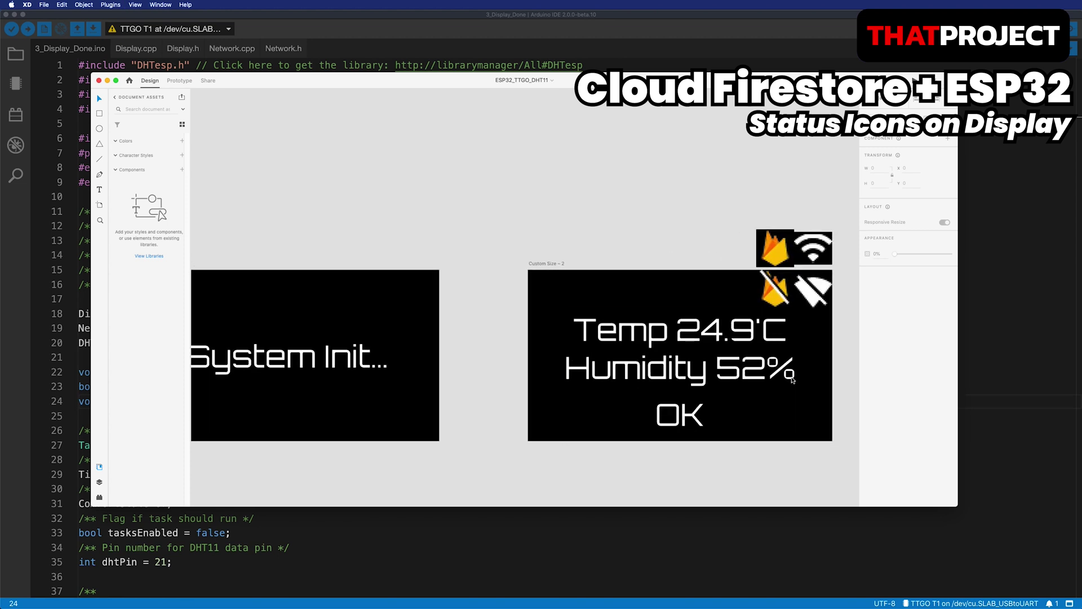
pyautogui.hscroll(5, 524, 338)
pyautogui.scroll(-1, 524, 338)
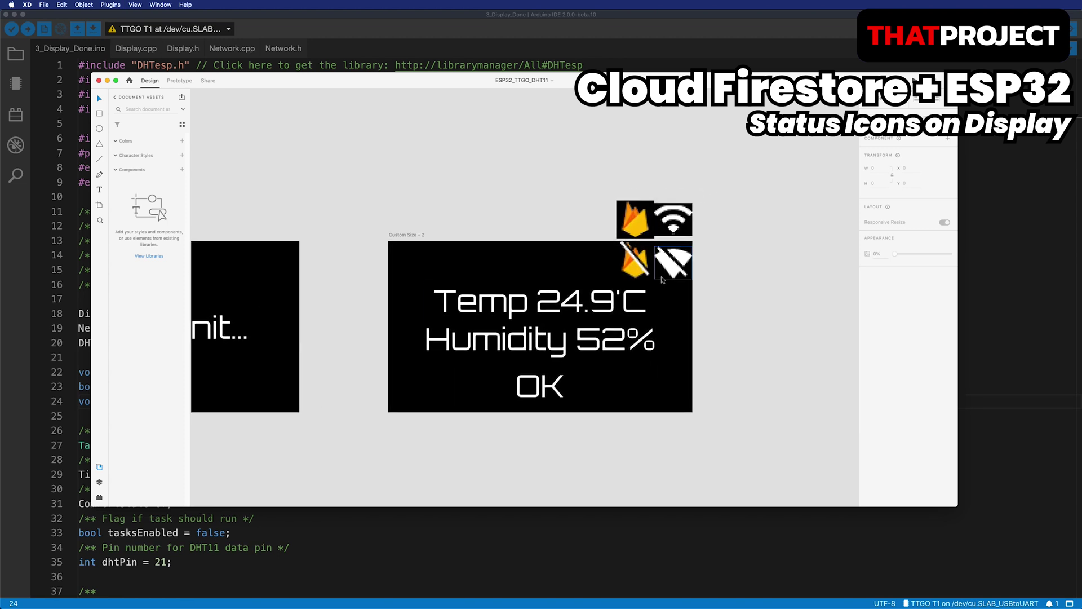
pyautogui.click(667, 270)
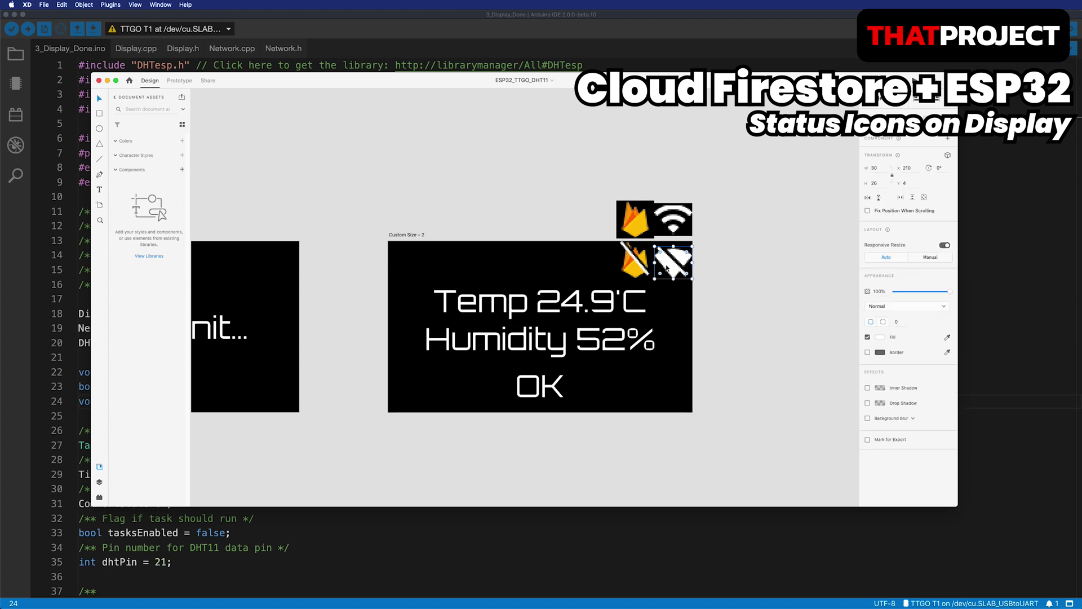
pyautogui.click(636, 262)
pyautogui.click(672, 265)
pyautogui.click(637, 222)
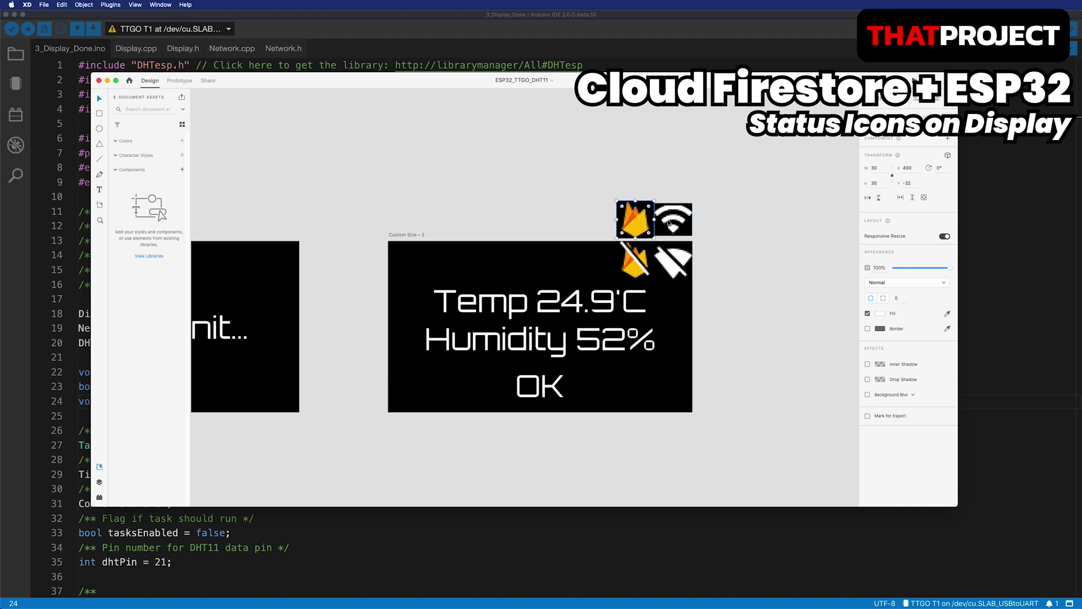
pyautogui.click(674, 262)
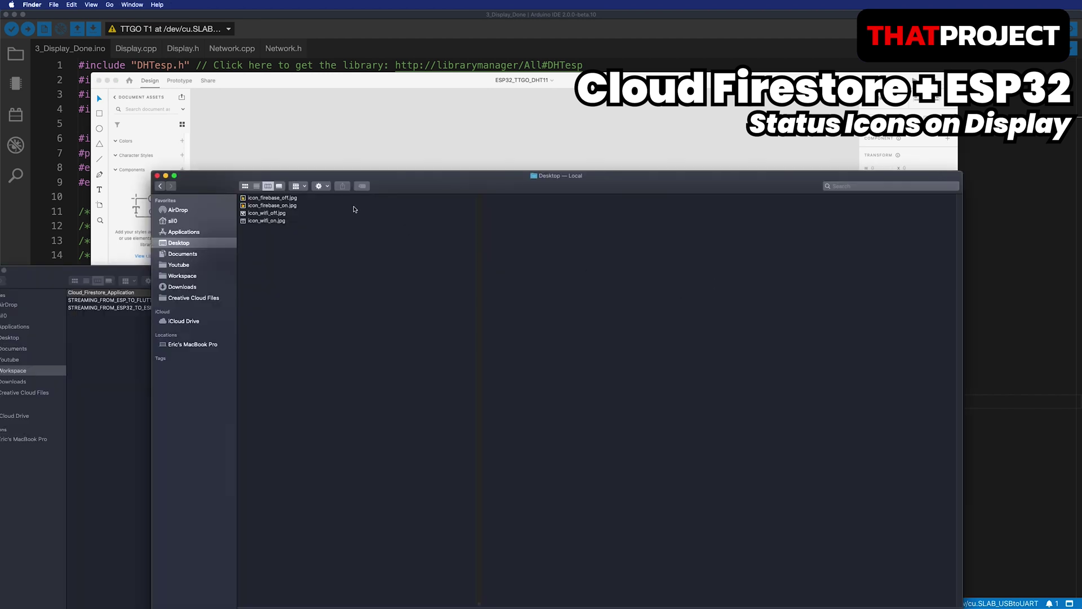
# Preview the four Firebase and Wi-Fi on/off icon JPGs and select them all.
pyautogui.click(346, 198)
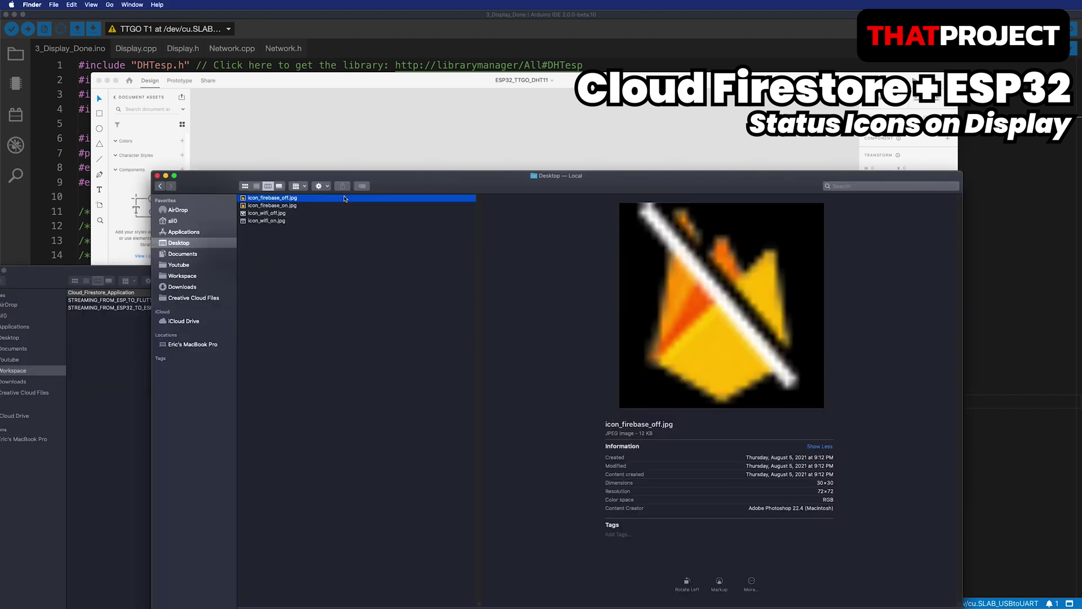
pyautogui.press('Down')
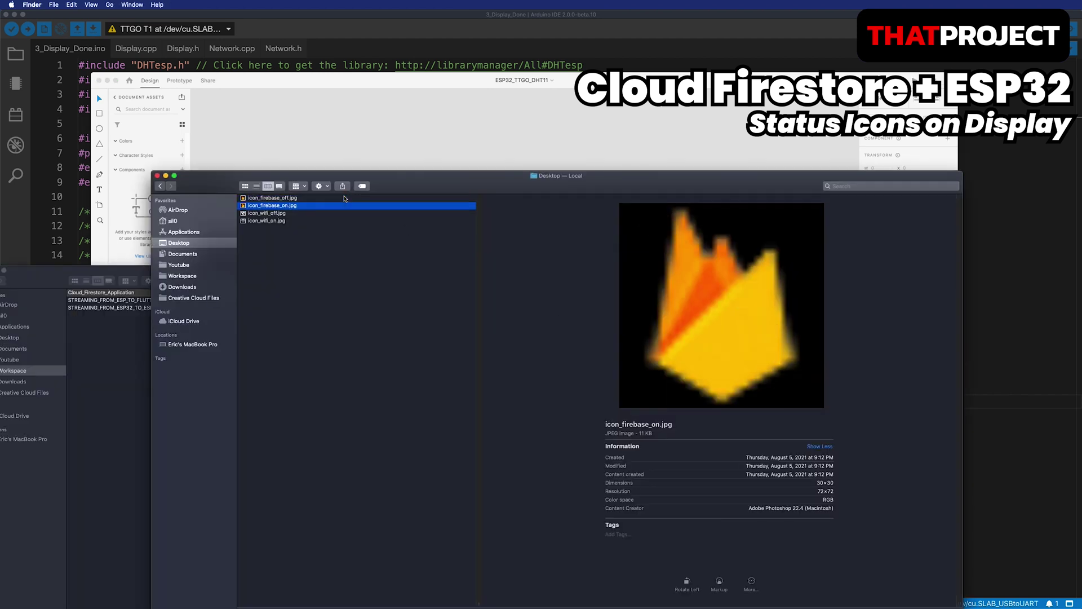
pyautogui.press('Down')
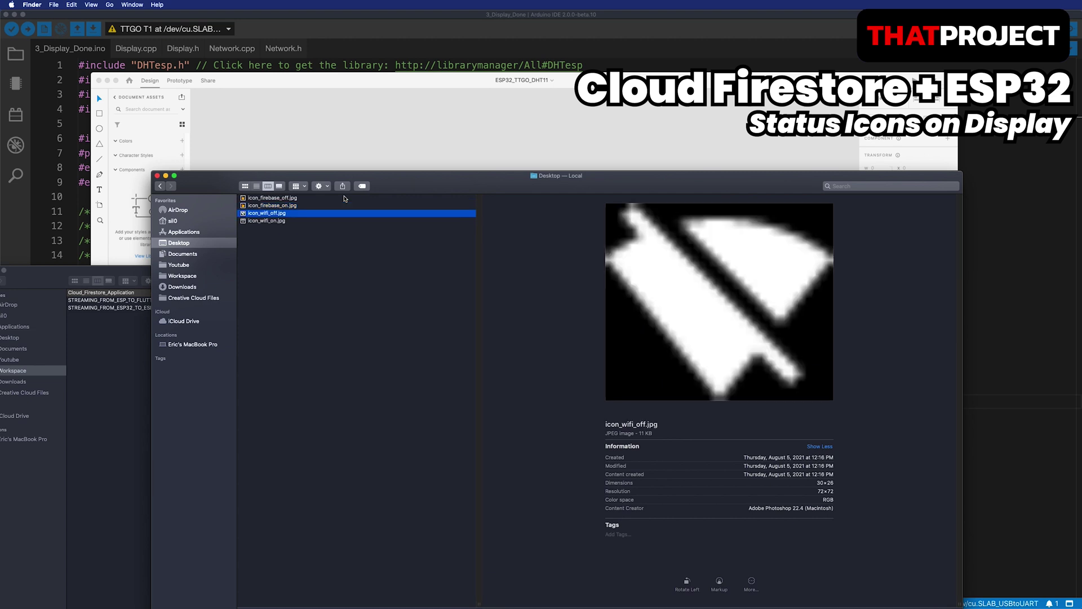
pyautogui.press('Down')
pyautogui.press('Up')
pyautogui.press('Up')
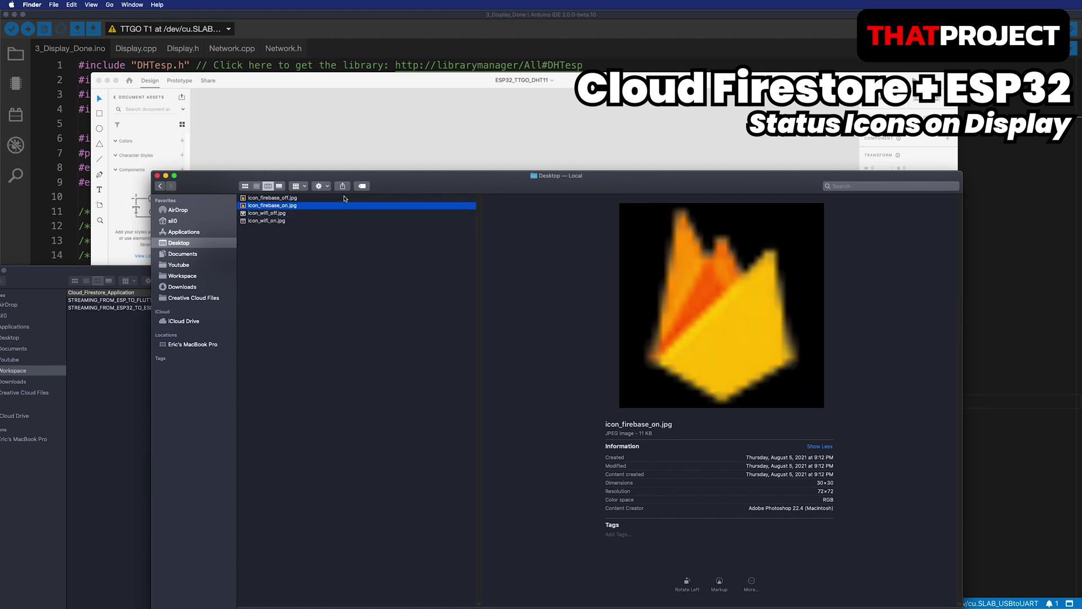
pyautogui.press('Up')
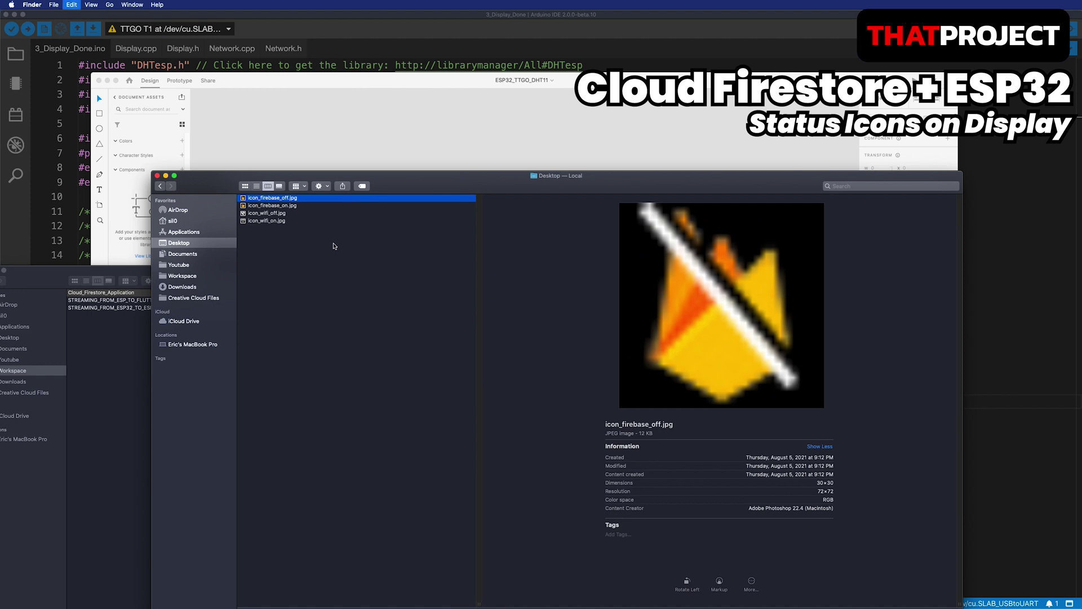
pyautogui.press('super+a')
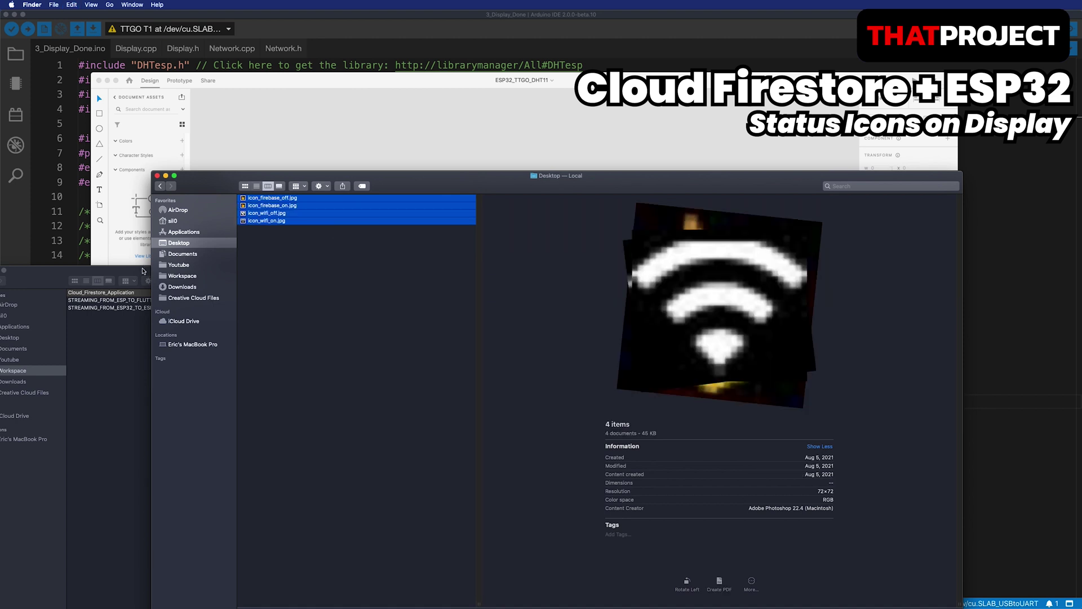
# Create a 'data' folder in 3_Display_Done, paste the icons in, and close the Desktop window.
pyautogui.press('super+grave')
pyautogui.rightClick(594, 380)
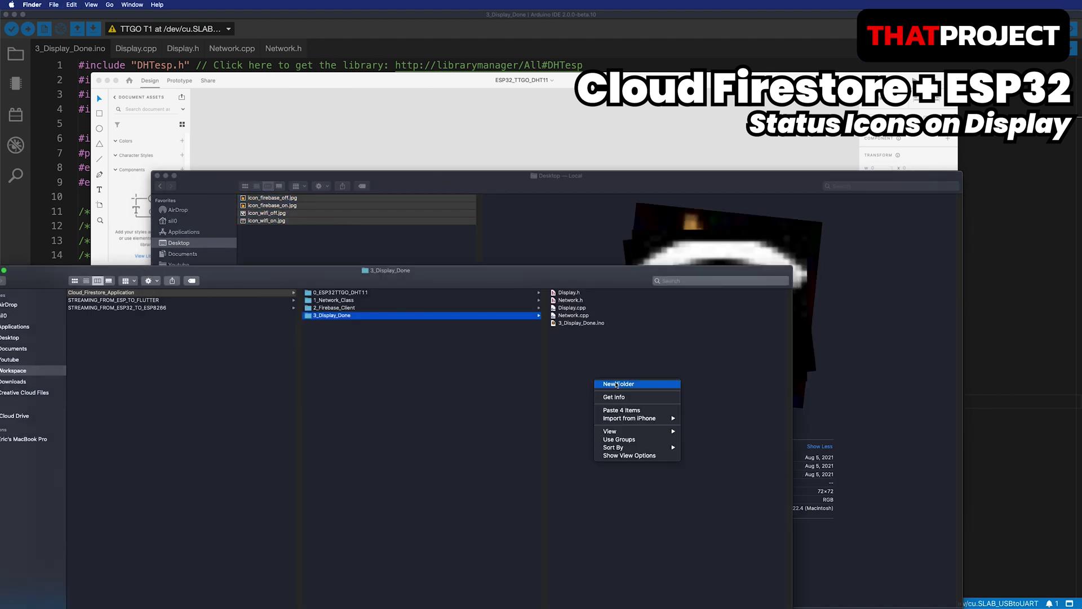
pyautogui.click(616, 385)
pyautogui.write('da')
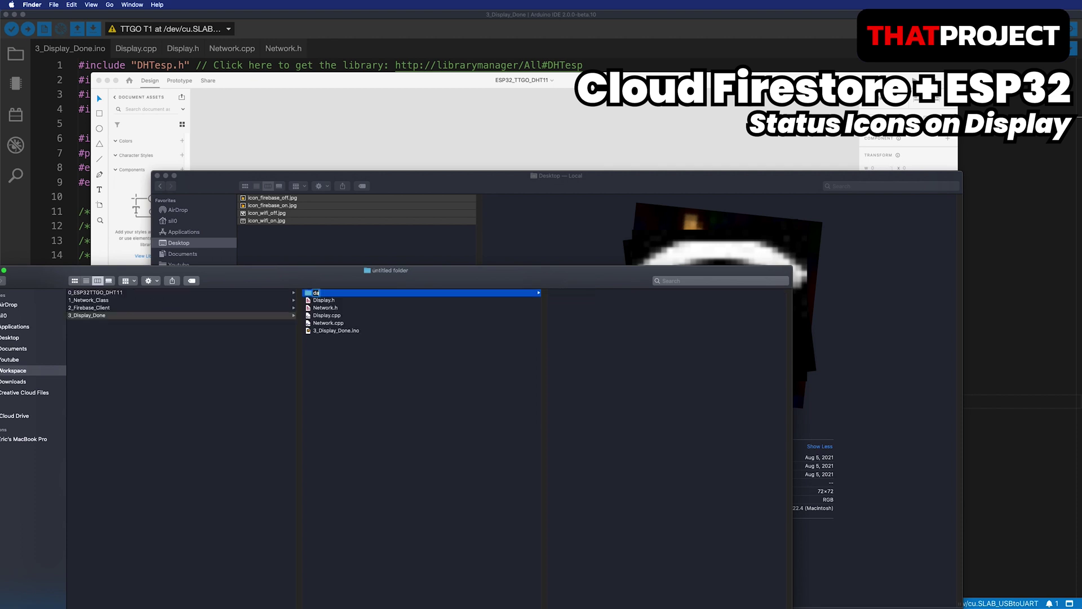
pyautogui.write('ta')
pyautogui.press('Return')
pyautogui.press('super+v')
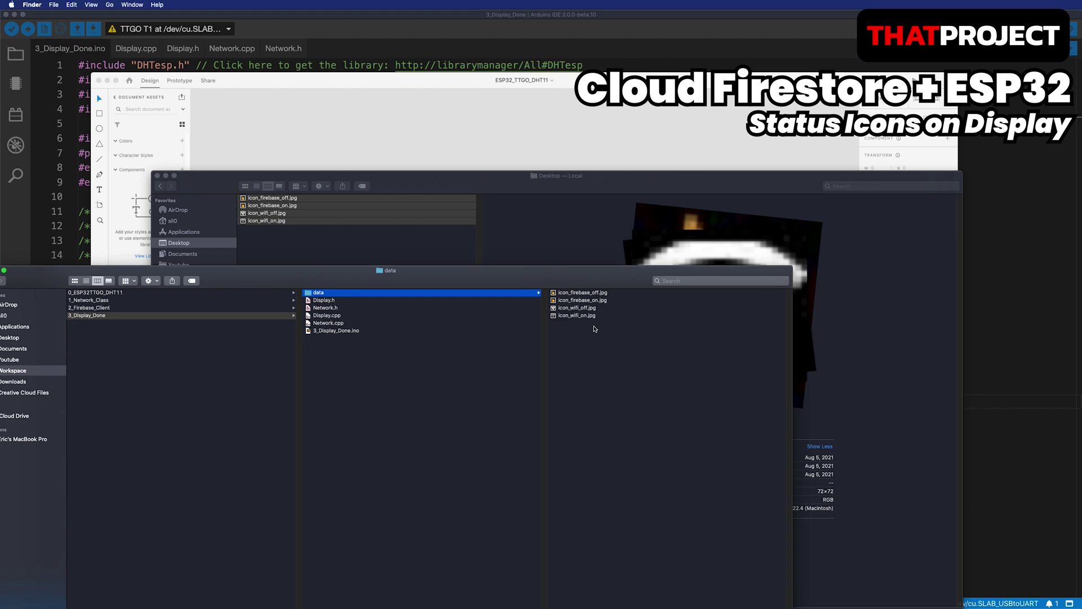
pyautogui.click(556, 236)
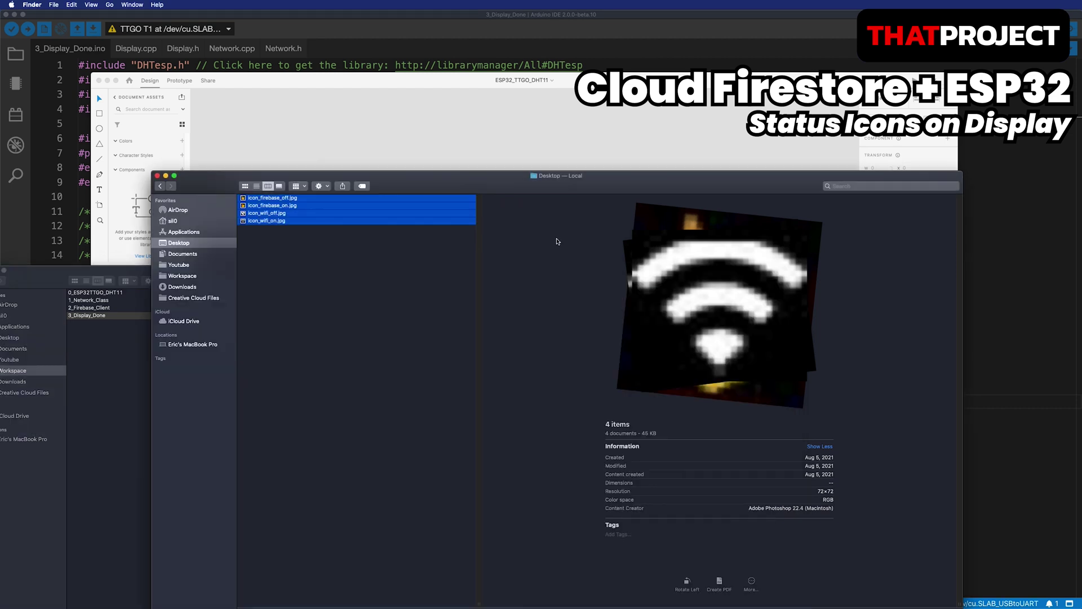
pyautogui.press('super+w')
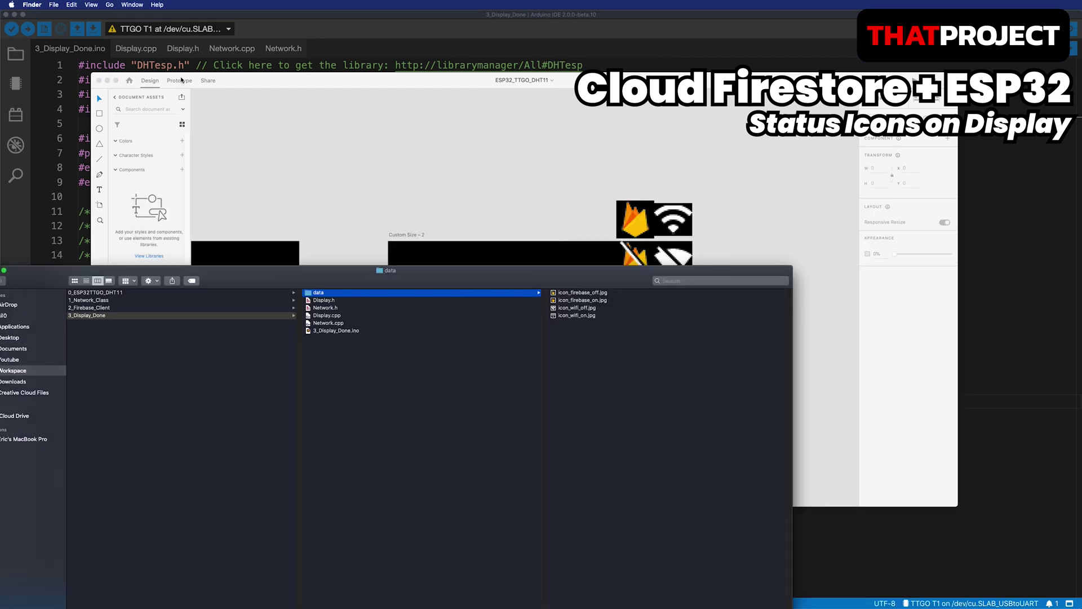
# Check the Tools menu in Arduino IDE 2.0, then switch to Arduino 1.8.13.
pyautogui.click(328, 68)
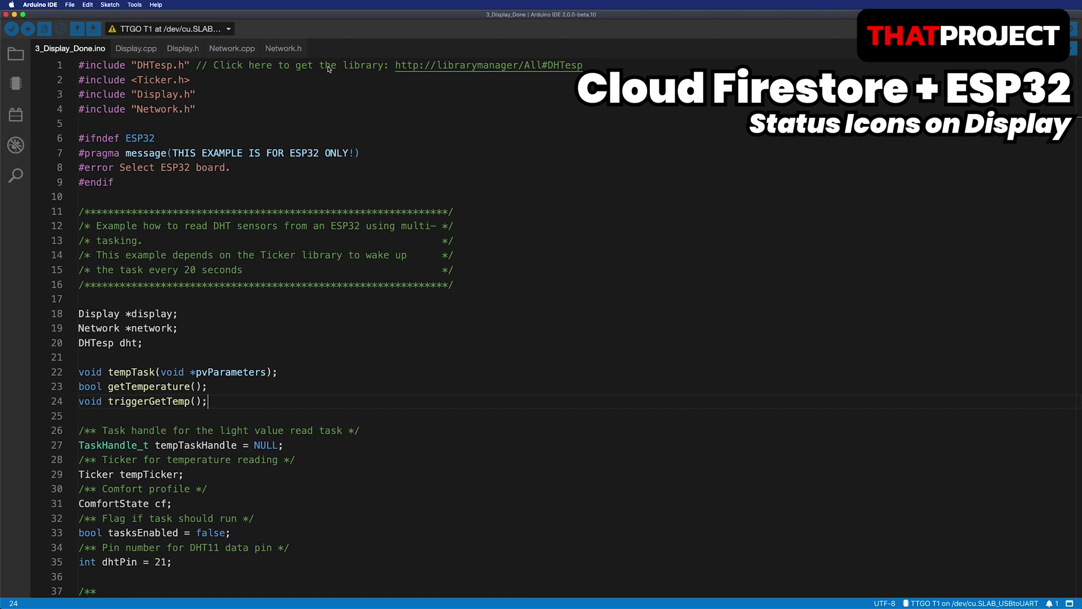
pyautogui.click(133, 5)
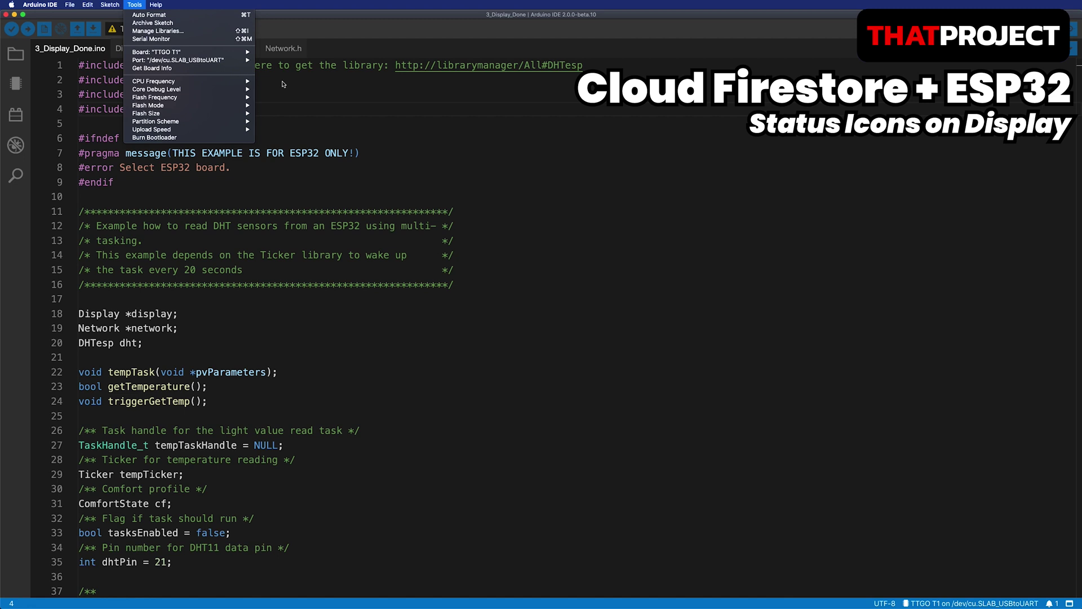
pyautogui.press('super+Tab')
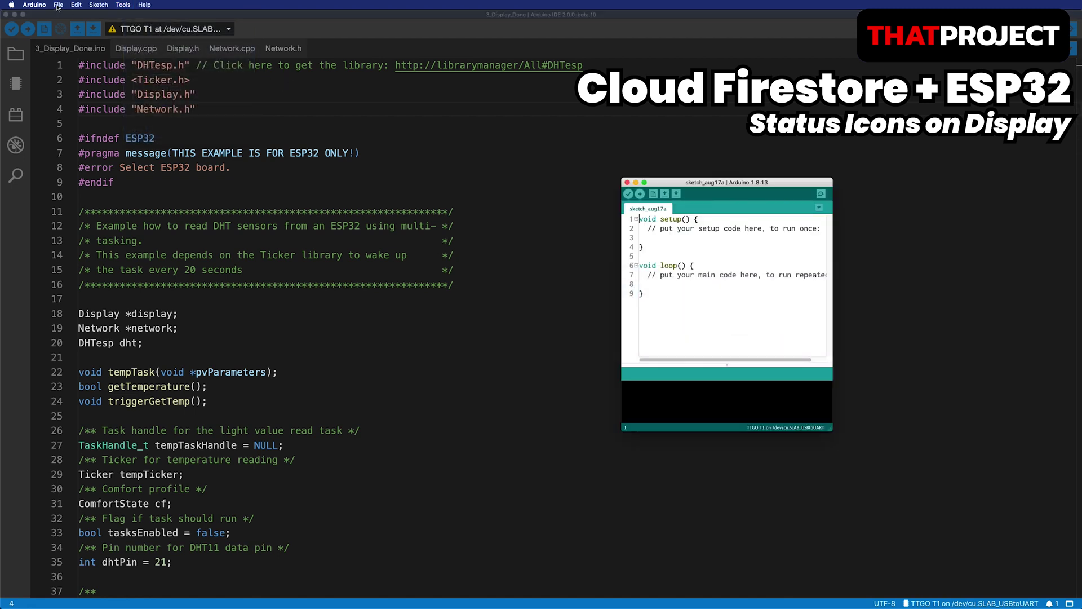
# Open 3_Display_Done in Arduino 1.8.13 and run ESP32 Sketch Data Upload.
pyautogui.click(60, 6)
pyautogui.moveTo(77, 31)
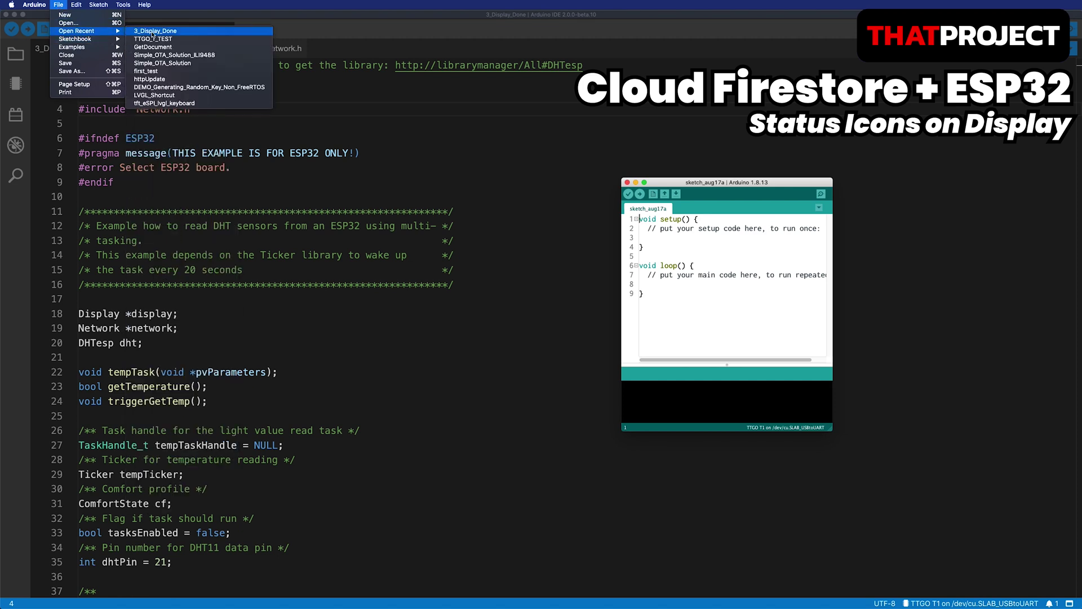
pyautogui.click(155, 32)
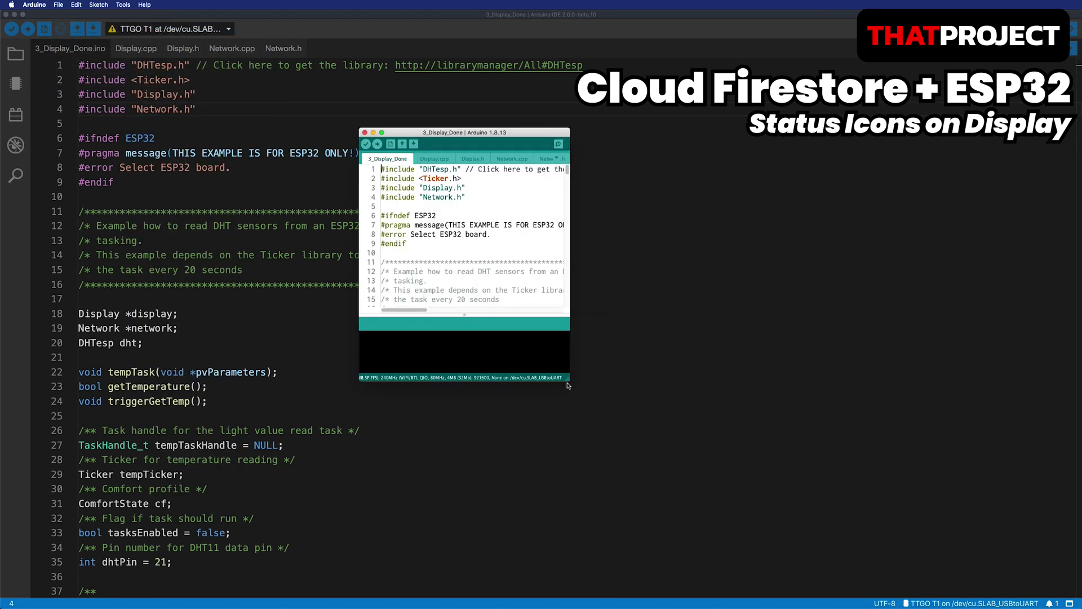
pyautogui.moveTo(568, 385); pyautogui.dragTo(909, 568)
pyautogui.click(124, 5)
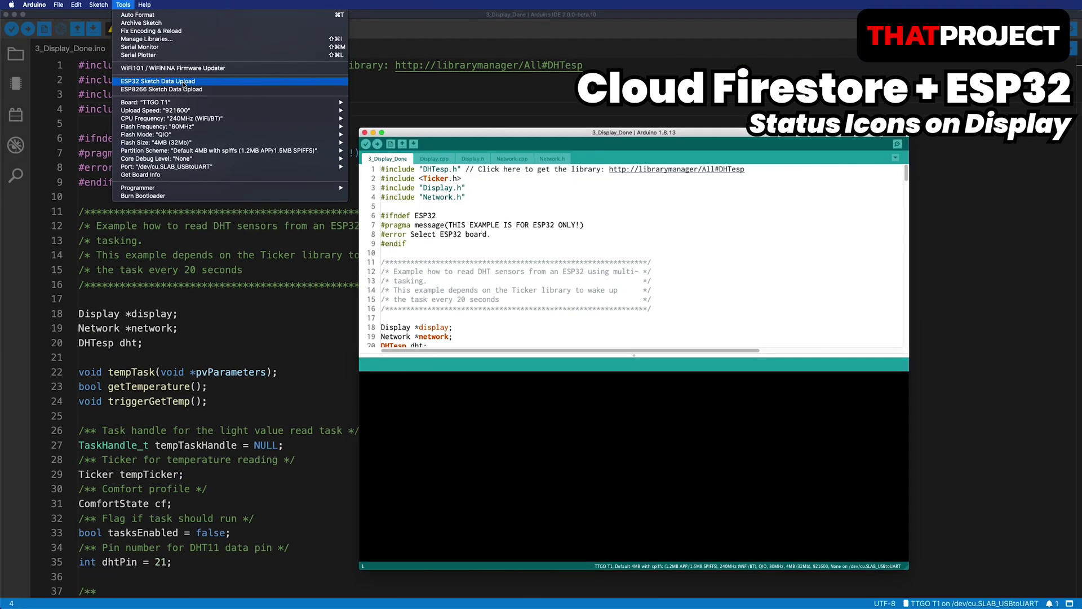
pyautogui.click(184, 83)
# Confirm the four uploaded icon files in the upload log and close the 1.8.13 window.
pyautogui.moveTo(651, 356); pyautogui.dragTo(661, 206)
pyautogui.moveTo(482, 332); pyautogui.dragTo(356, 294)
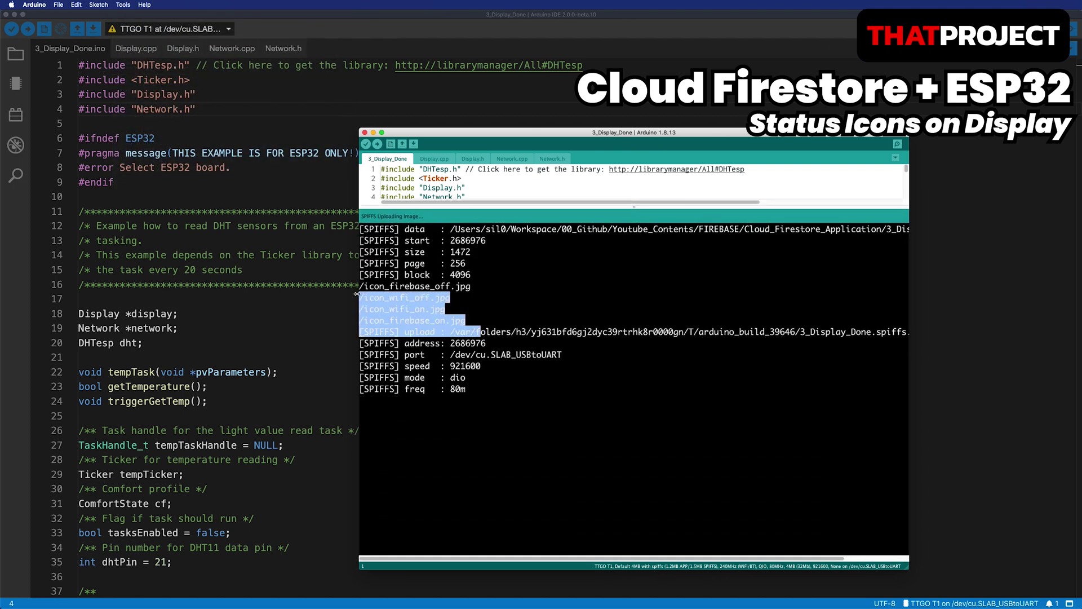
pyautogui.click(479, 321)
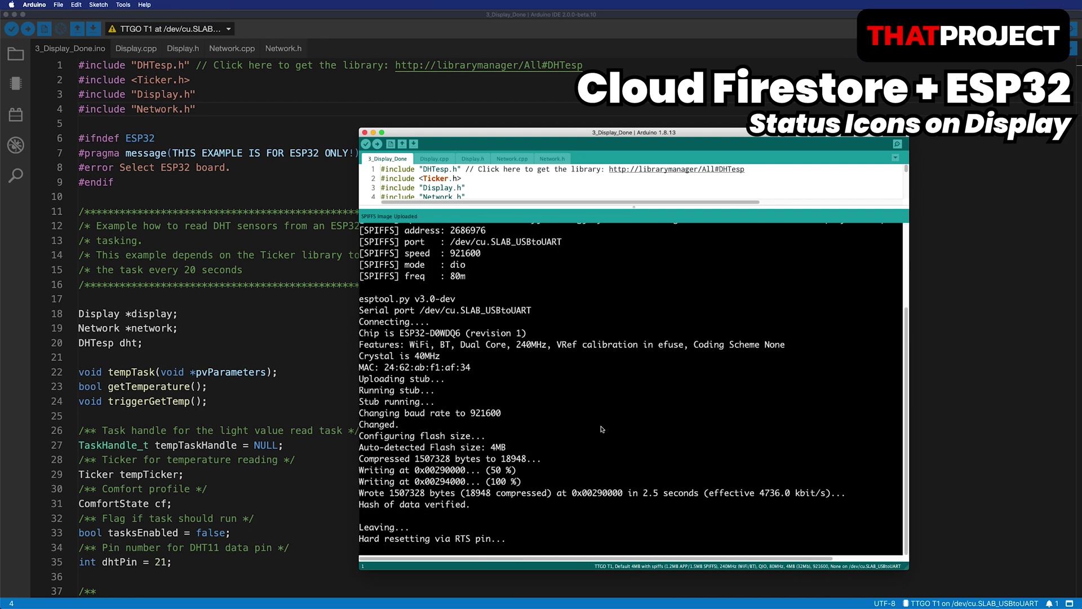
pyautogui.scroll(2, 601, 429)
pyautogui.scroll(4, 602, 428)
pyautogui.scroll(4, 601, 429)
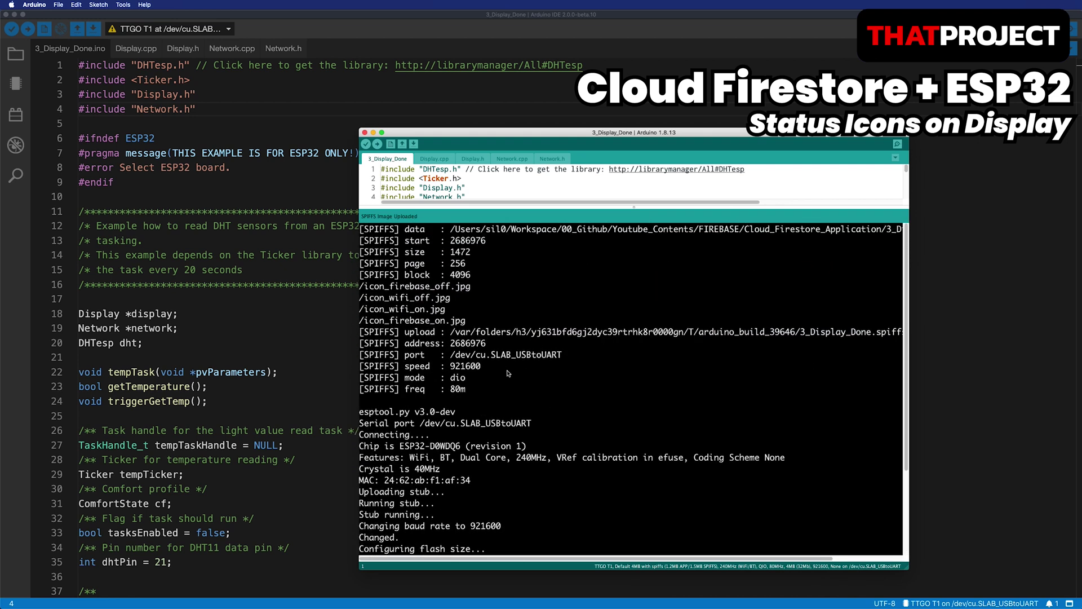
pyautogui.moveTo(476, 324); pyautogui.dragTo(360, 283)
pyautogui.click(412, 295)
pyautogui.click(364, 133)
pyautogui.click(182, 49)
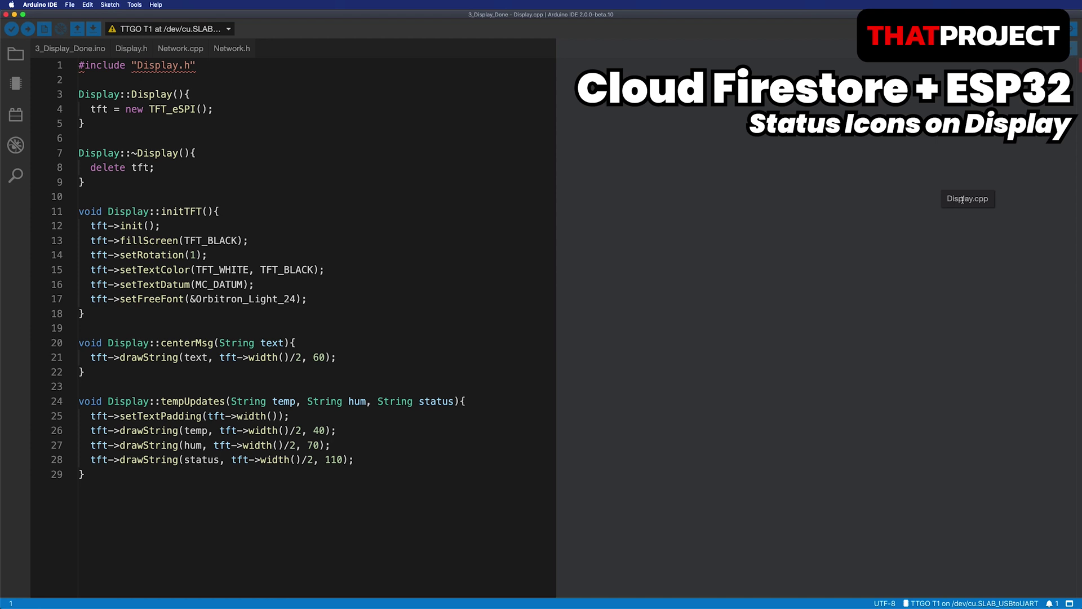
pyautogui.moveTo(135, 48); pyautogui.dragTo(964, 198)
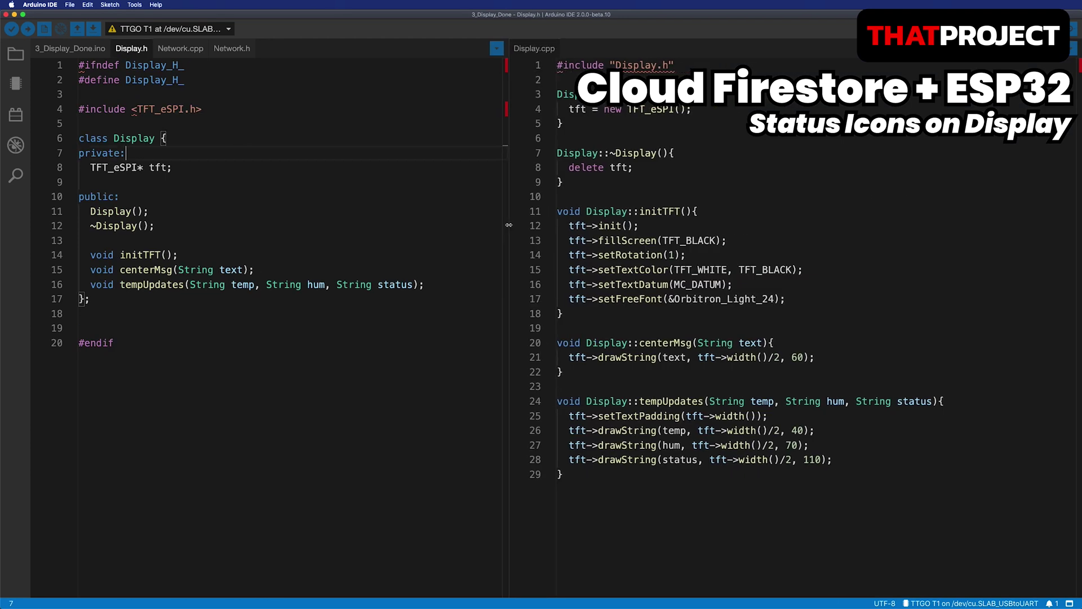
pyautogui.click(363, 213)
pyautogui.click(15, 115)
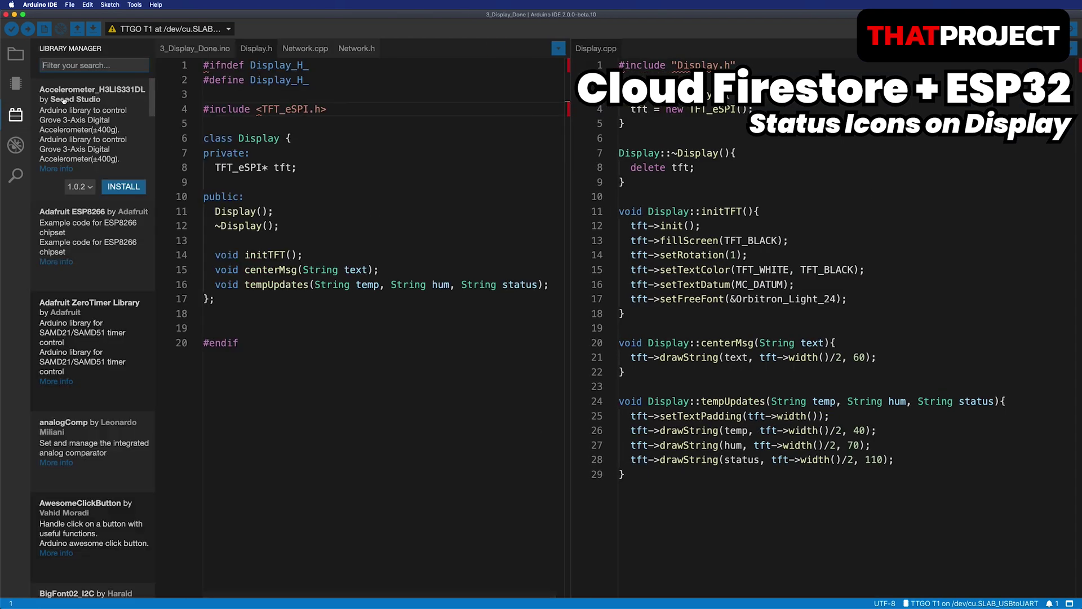
pyautogui.write('tjpg_de')
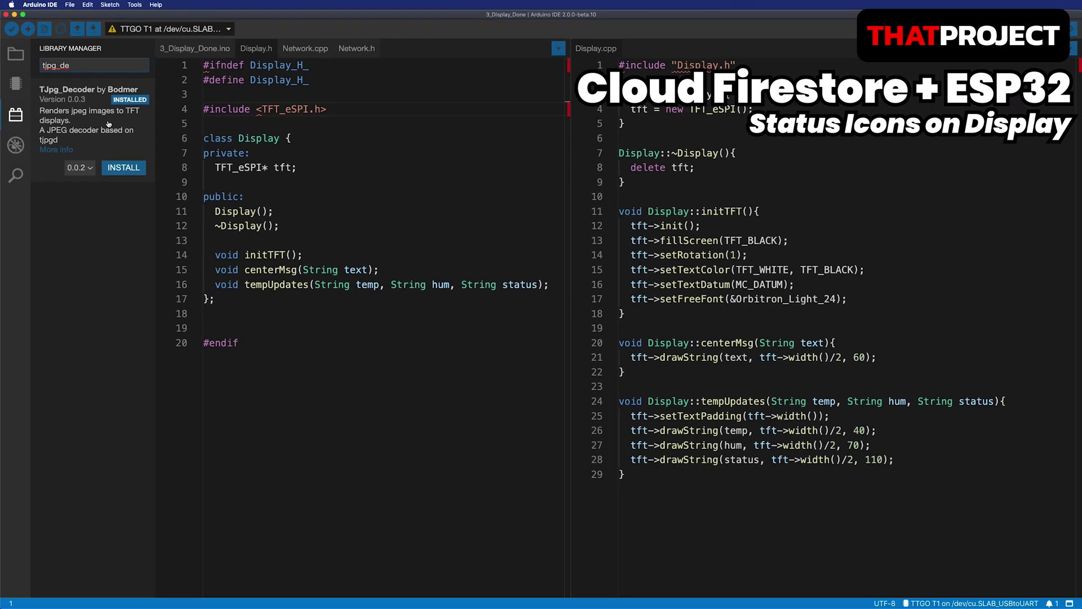
pyautogui.click(15, 115)
# Include TJpg_Decoder.h and set JPG scale 1, byte swapping and the tft_output callback in initTFT.
pyautogui.click(212, 111)
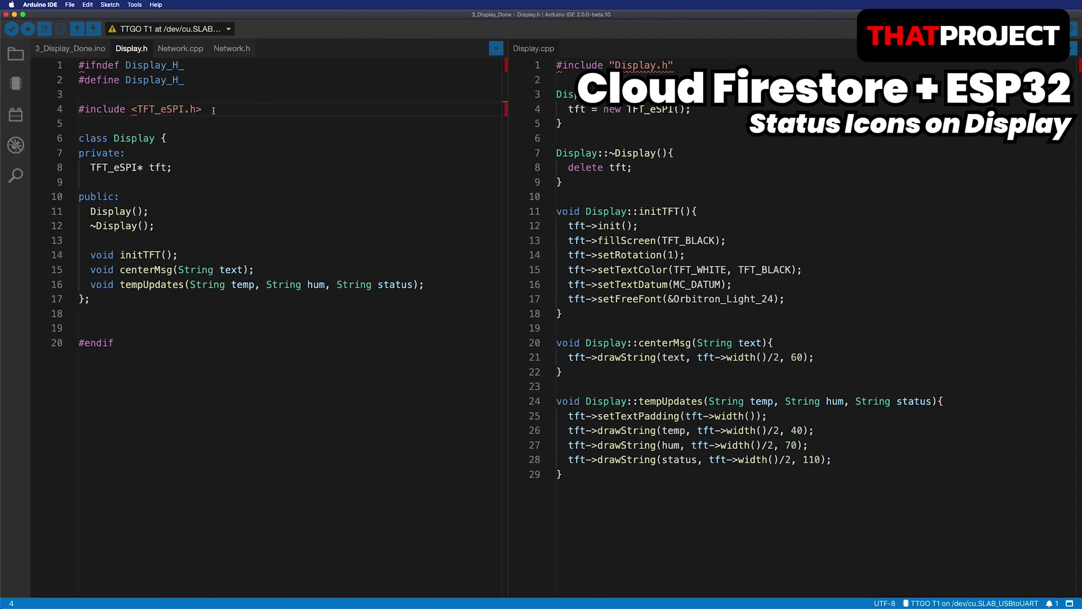
pyautogui.press('Return')
pyautogui.write('#include <TJpg_Decod')
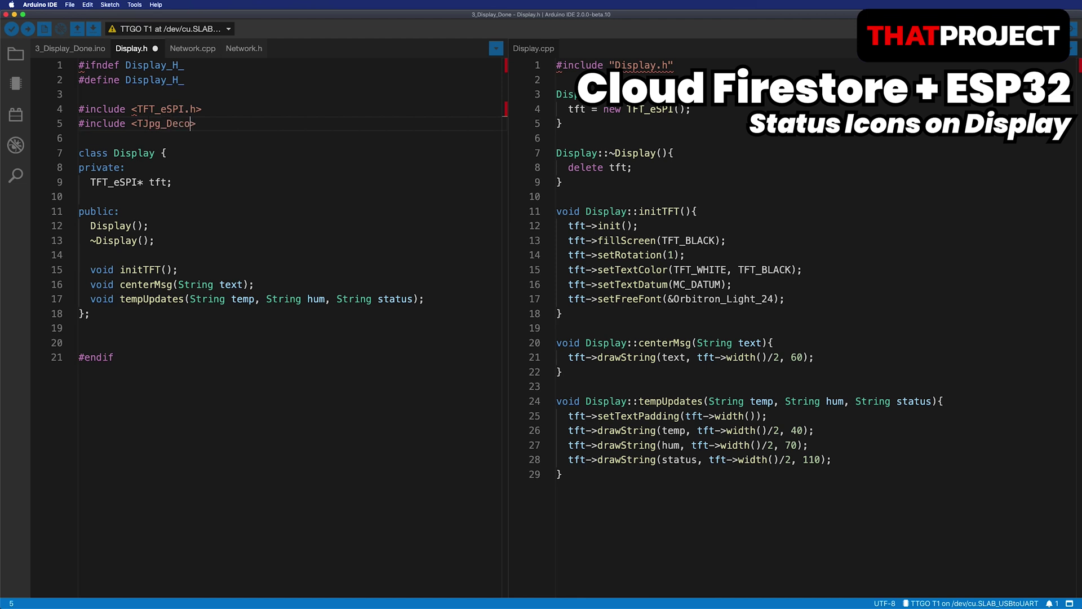
pyautogui.write('er.h')
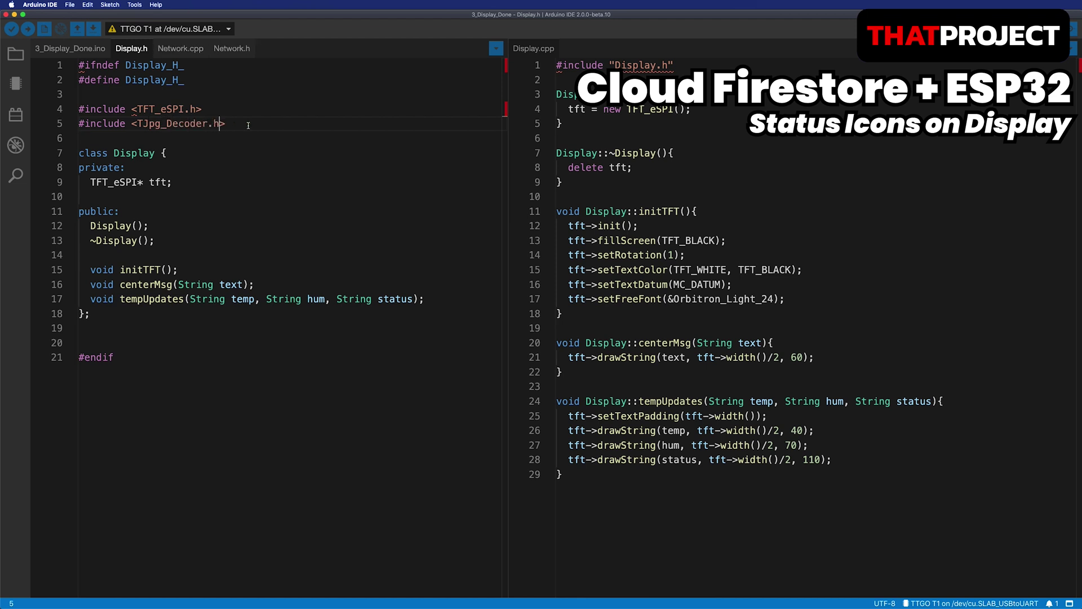
pyautogui.click(791, 298)
pyautogui.press('Return')
pyautogui.press('Return')
pyautogui.write('TJ')
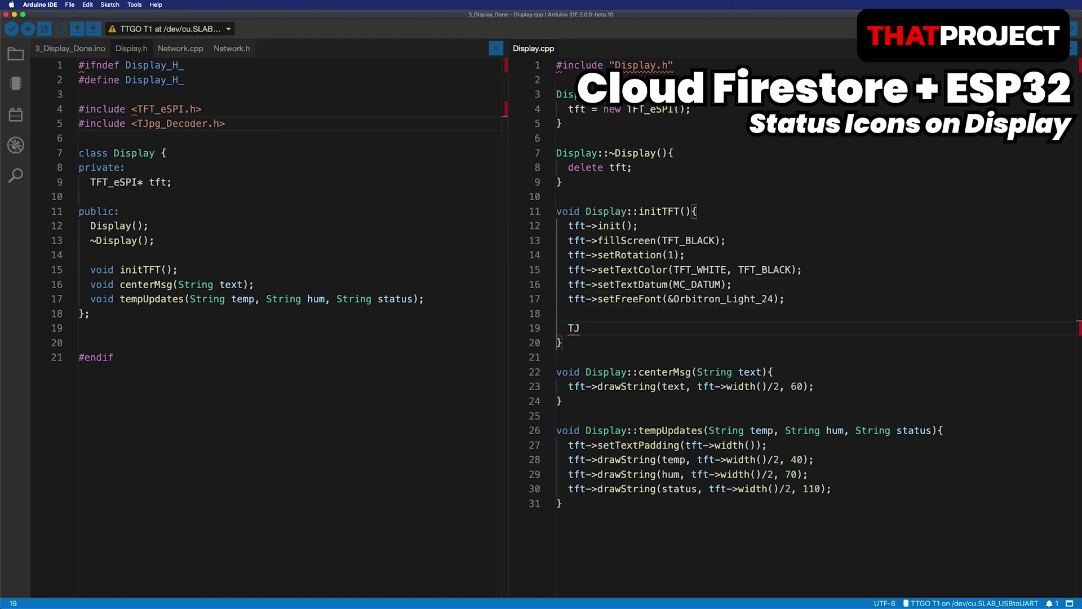
pyautogui.write('pgDec.setJpgScale(1)')
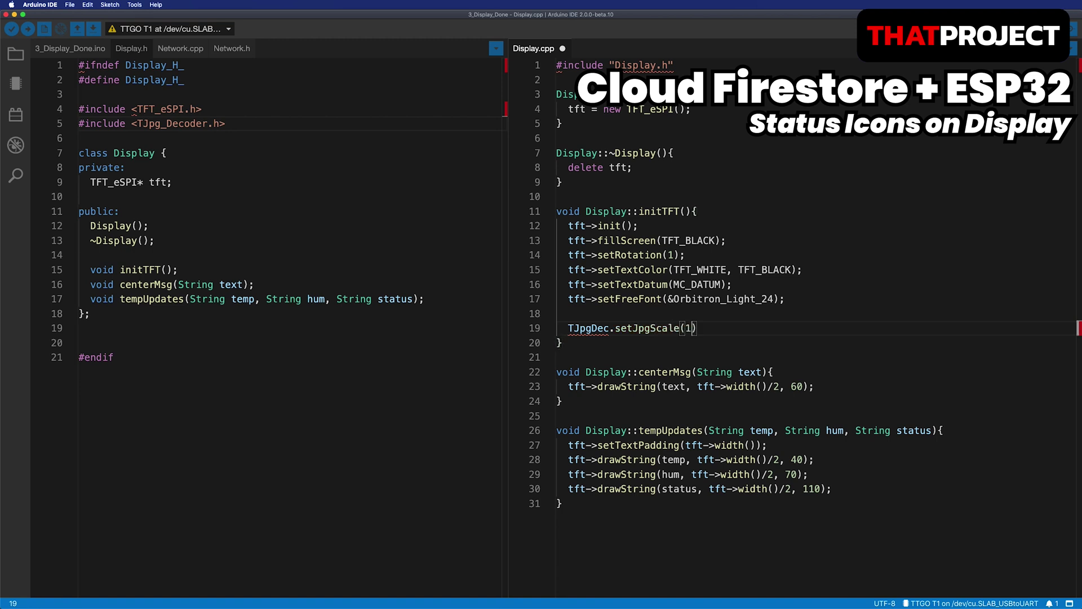
pyautogui.write(';')
pyautogui.press('Return')
pyautogui.write('TJpgDec')
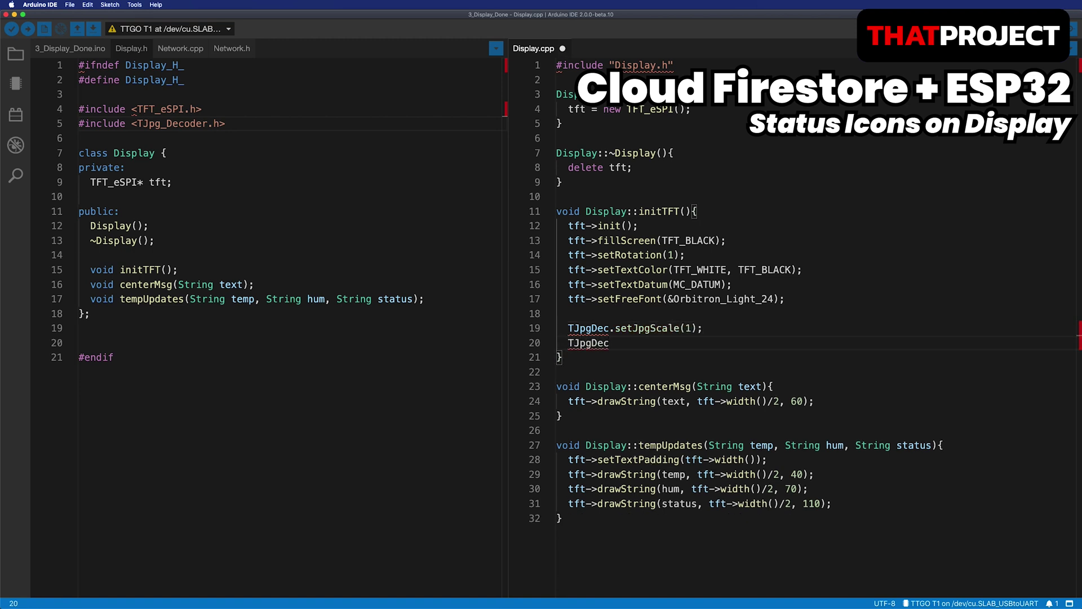
pyautogui.write('.setSwapBytes(')
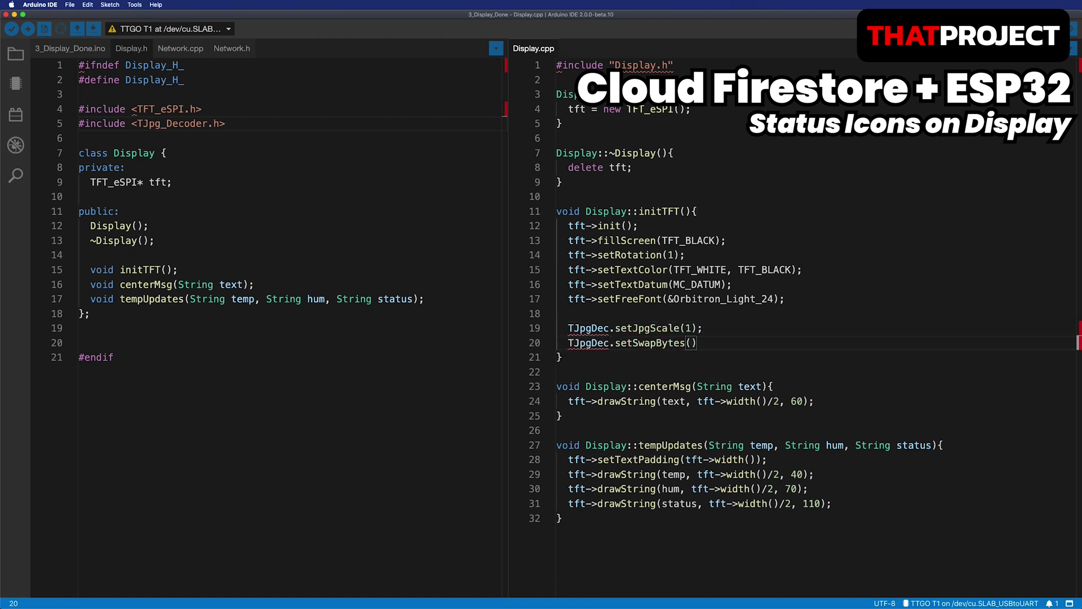
pyautogui.write('true);')
pyautogui.press('Return')
pyautogui.write('TJ')
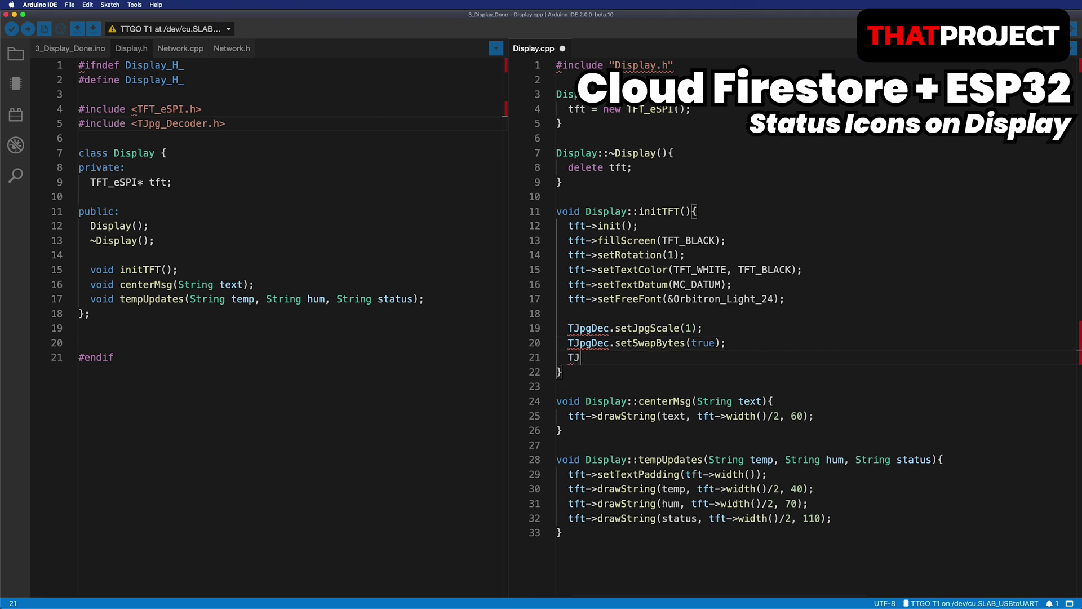
pyautogui.write('pgDec.setCallback(')
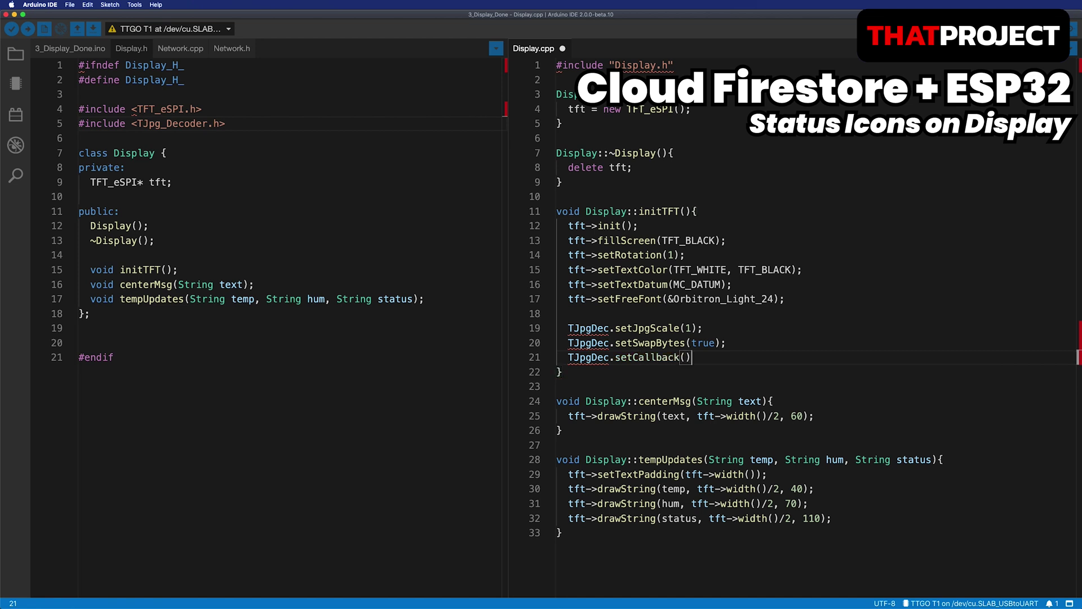
pyautogui.write('tft_output);')
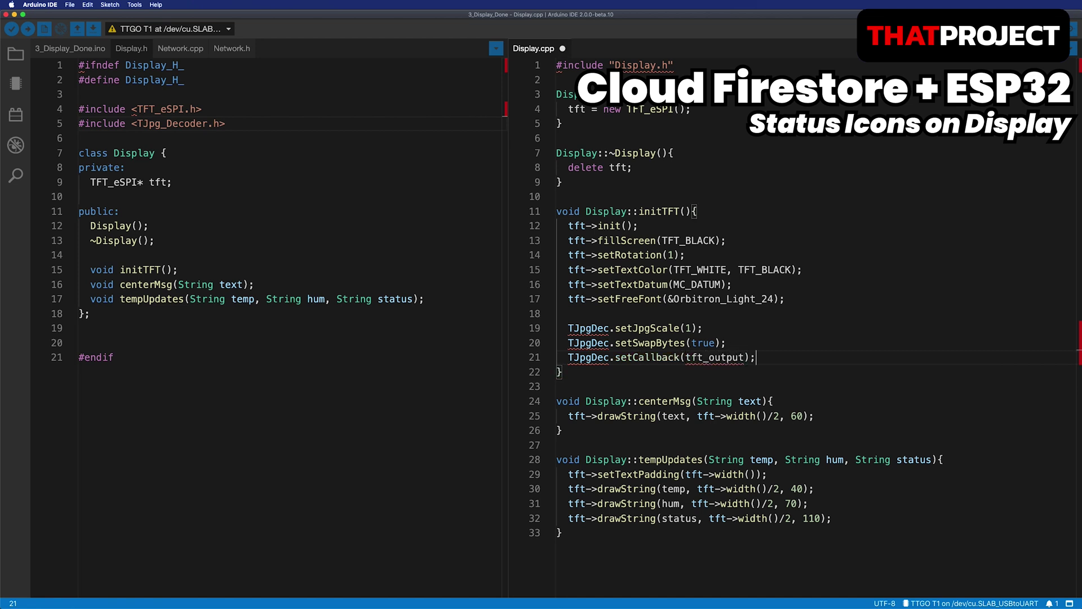
# Declare a static instance pointer and a friend tft_output callback in the Display header.
pyautogui.doubleClick(714, 359)
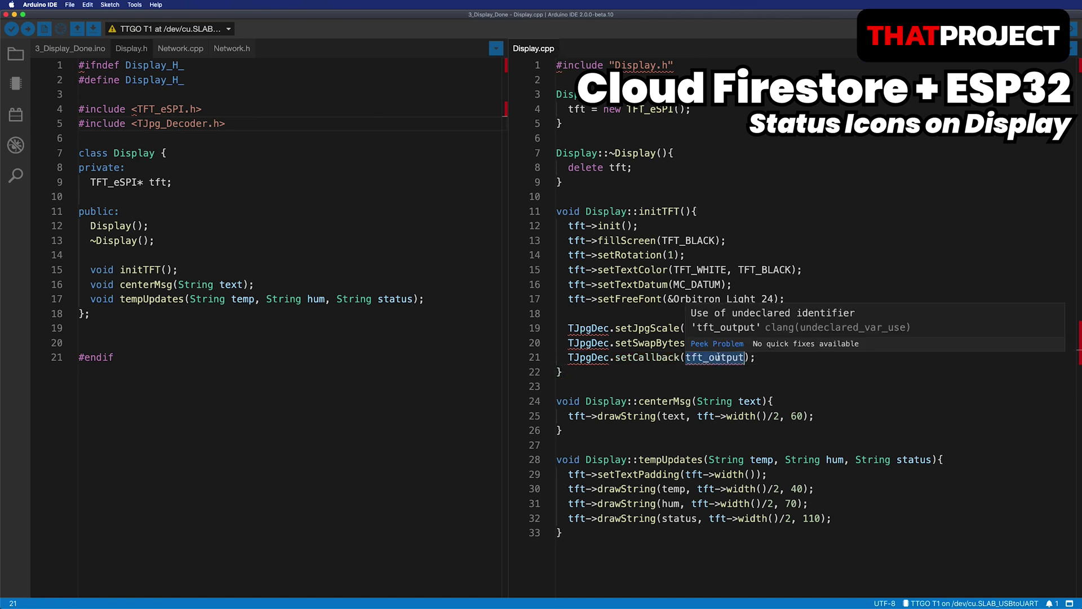
pyautogui.click(178, 182)
pyautogui.press('Return')
pyautogui.write('friend bool tft_ou')
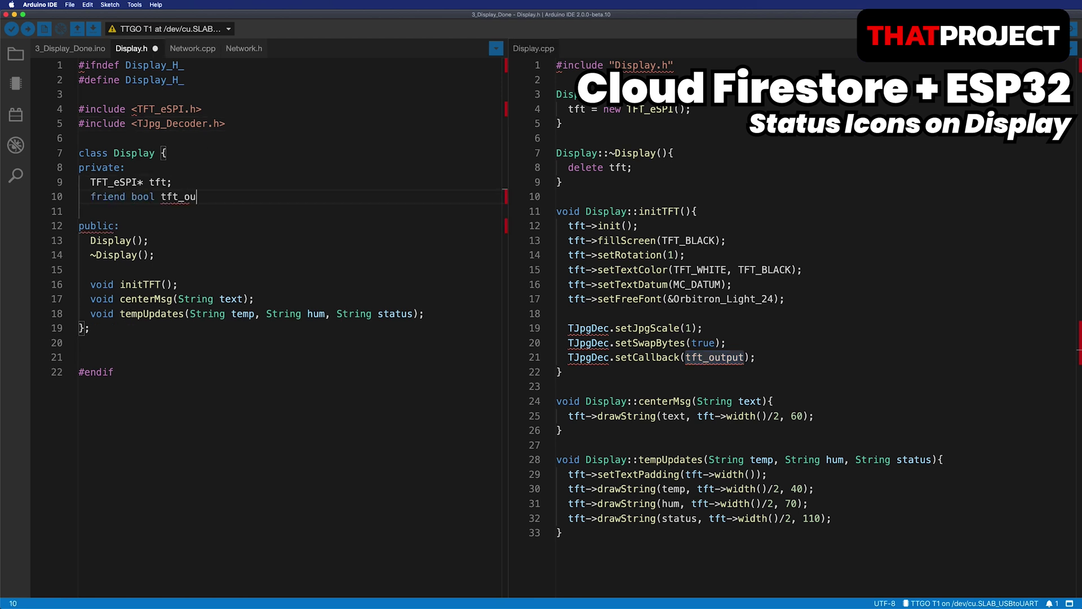
pyautogui.write('tput(int16_t x, int16_')
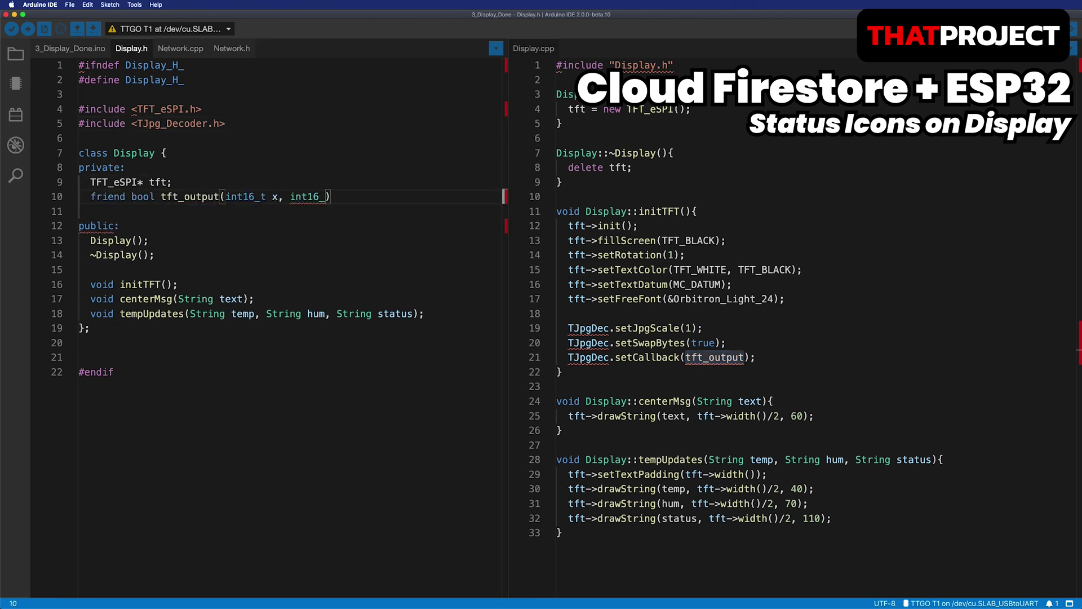
pyautogui.write('t y, uint16_t w, uint')
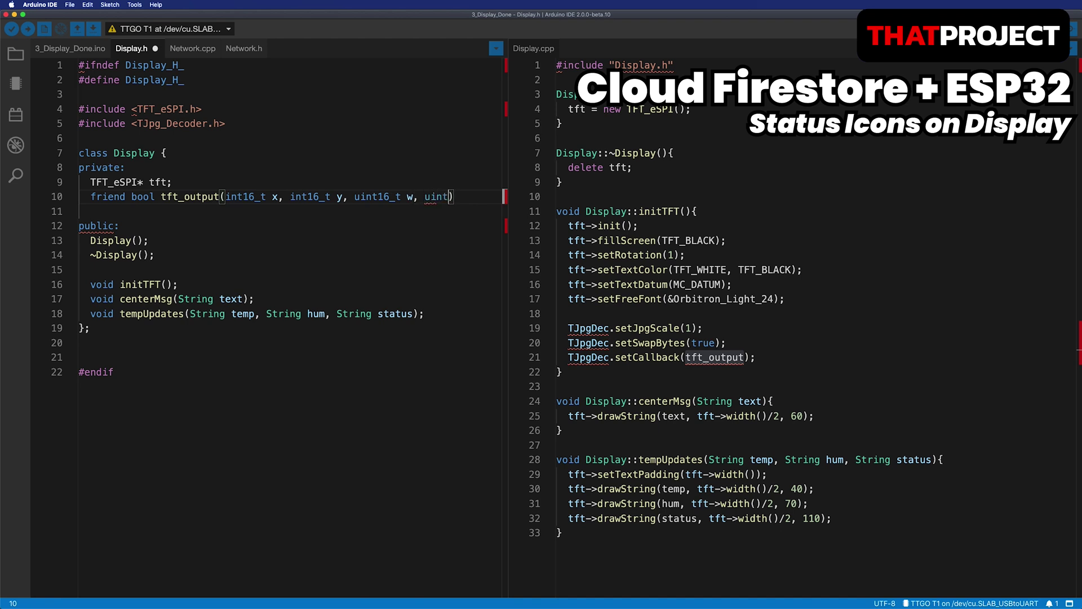
pyautogui.write('16_t h, uint16_t')
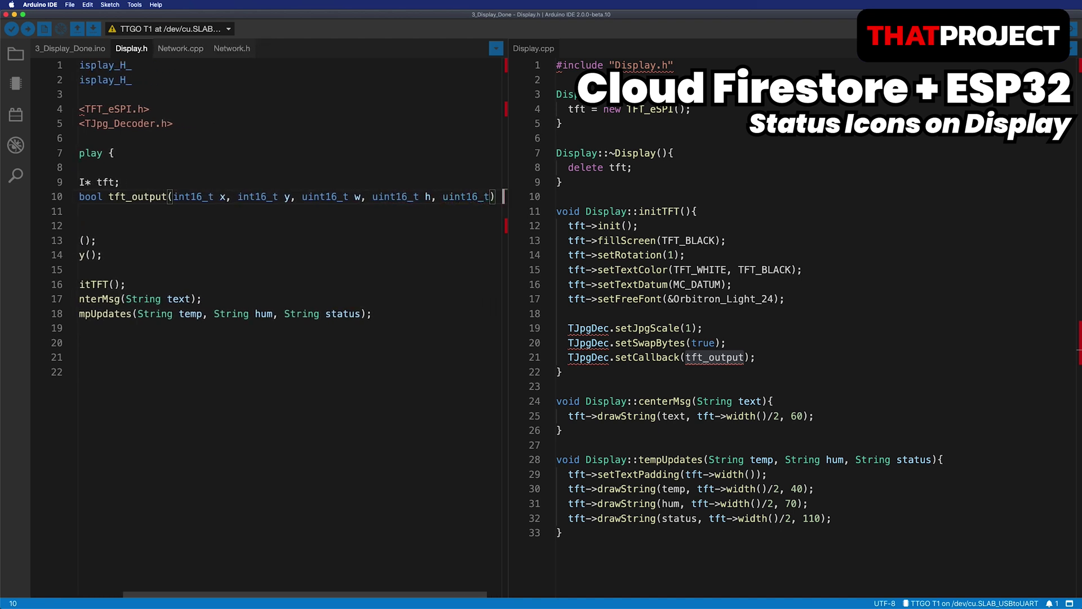
pyautogui.write('* bitmap')
pyautogui.press('super+Left')
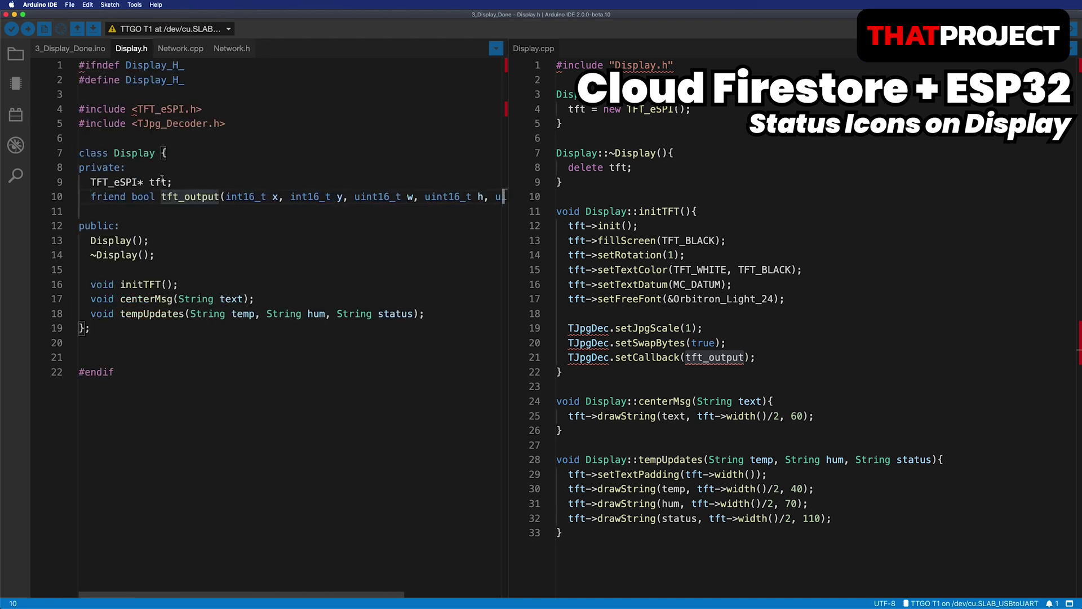
pyautogui.doubleClick(200, 195)
pyautogui.press('super+shift+Right')
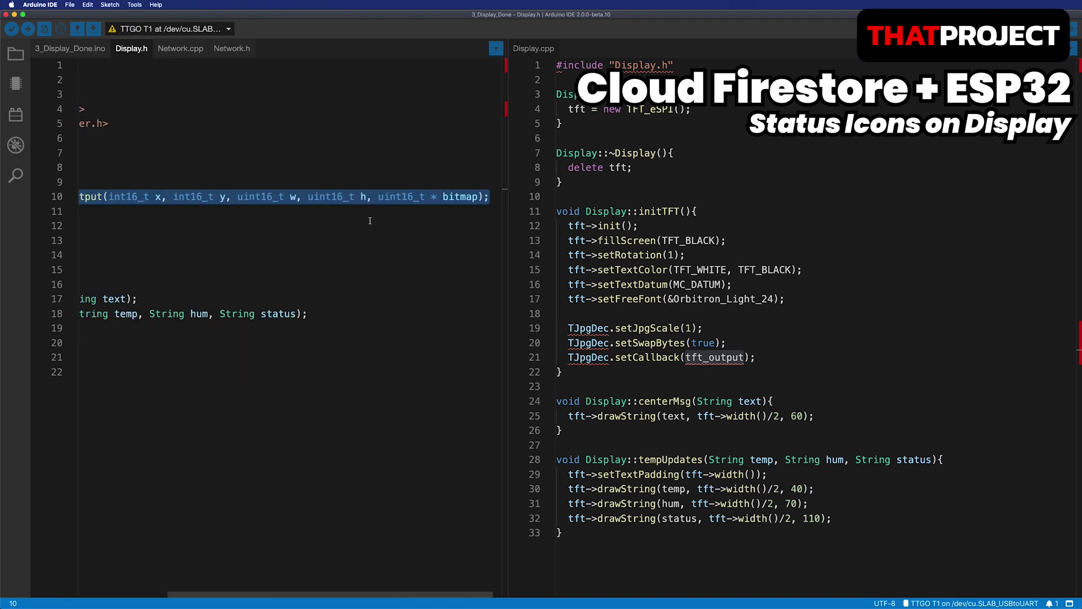
# Paste the tft_output signature after the destructor in Display.cpp with an empty body.
pyautogui.click(592, 182)
pyautogui.press('Return')
pyautogui.press('Return')
pyautogui.write('bool tft_output(int16_t x, int16_t y, uint16_t w, uint16_t h, uint16_t * bitmap);')
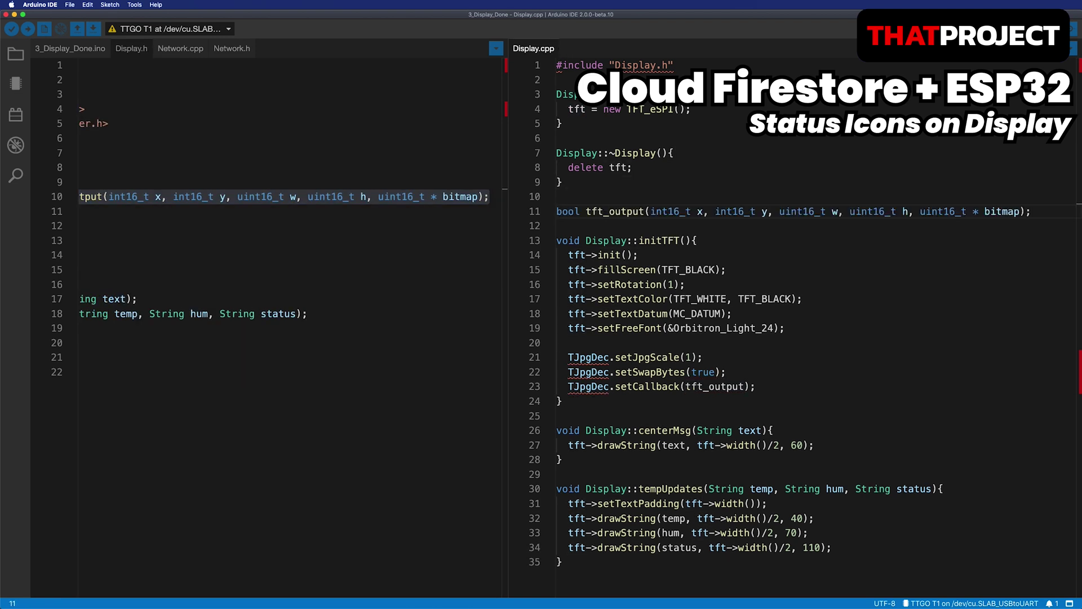
pyautogui.press('BackSpace')
pyautogui.write('{')
pyautogui.press('Return')
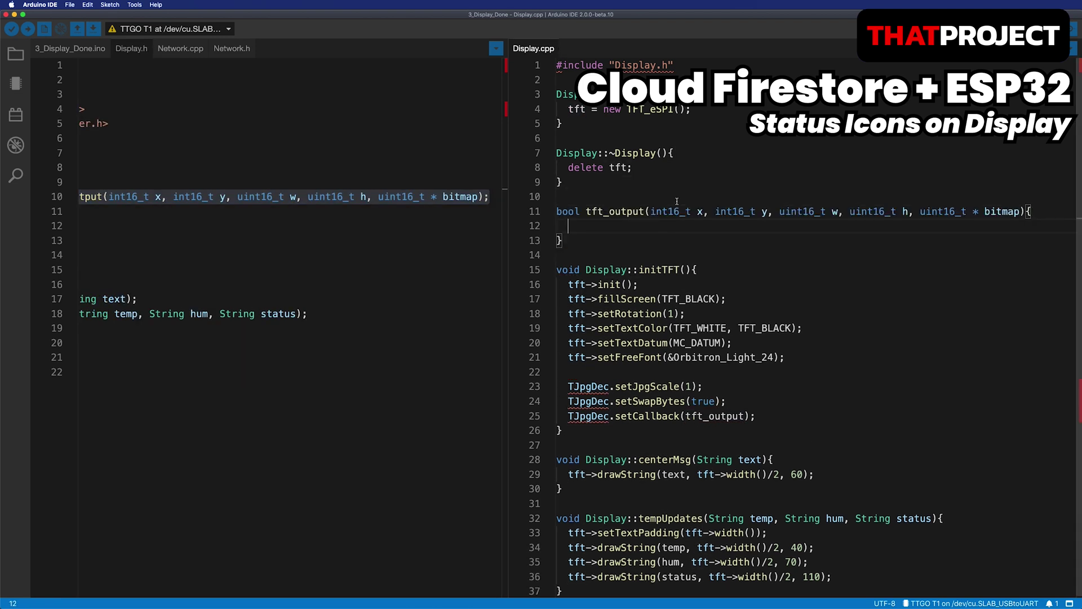
# Define the static instance pointer below the include and assign it in the constructor.
pyautogui.press('Return')
pyautogui.press('Return')
pyautogui.write('Display* in')
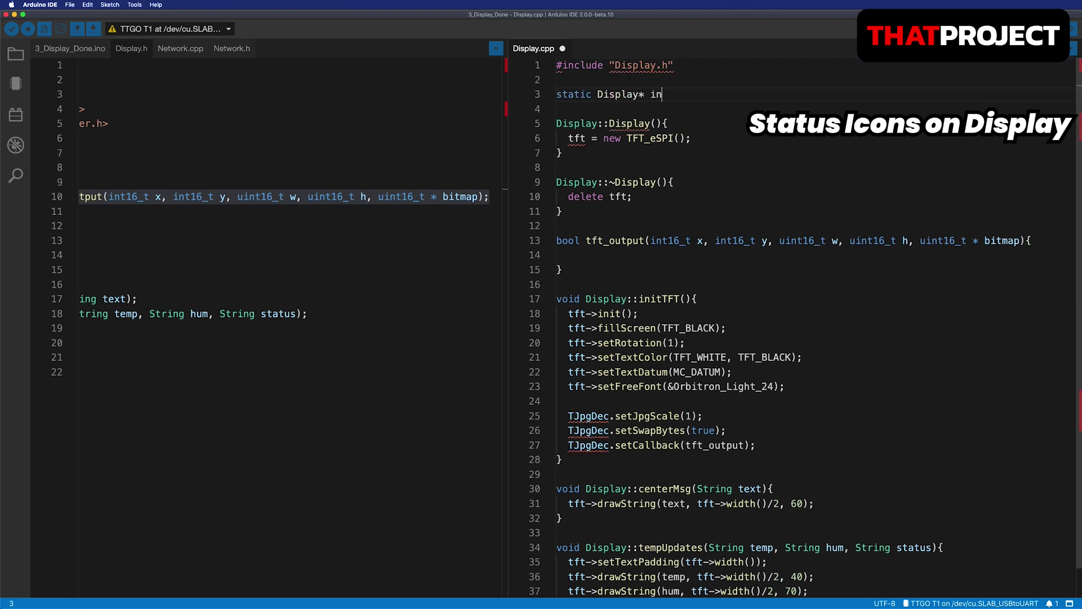
pyautogui.write('stance = NULL;')
pyautogui.click(699, 136)
pyautogui.press('Up')
pyautogui.press('Return')
pyautogui.write('instance')
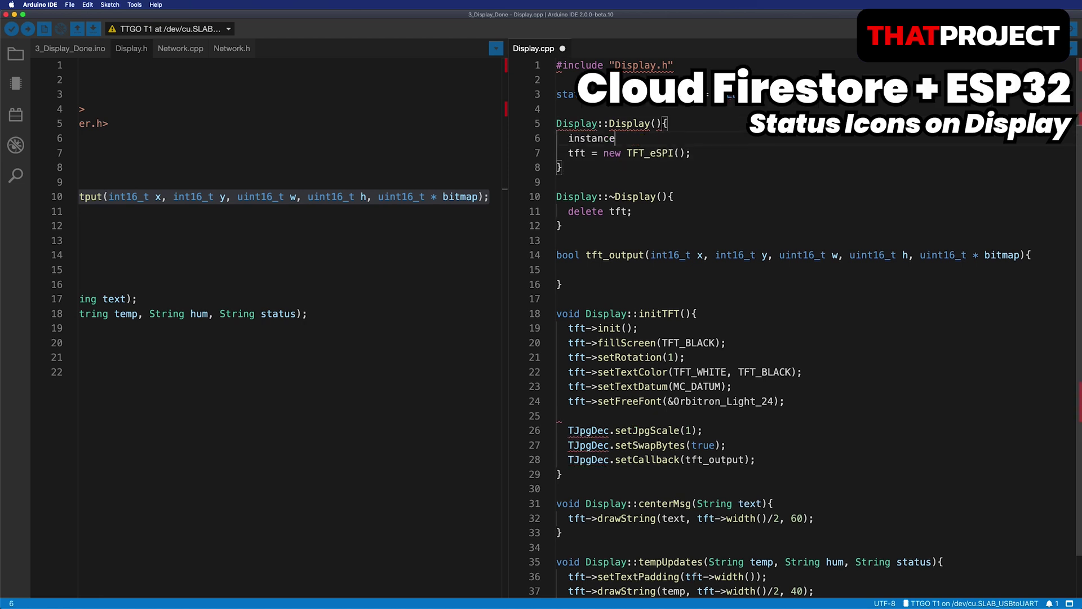
pyautogui.write(' = this;')
# Finish tft_output with pushImage(x, y, w, h, bitmap) followed by return 1.
pyautogui.click(1028, 270)
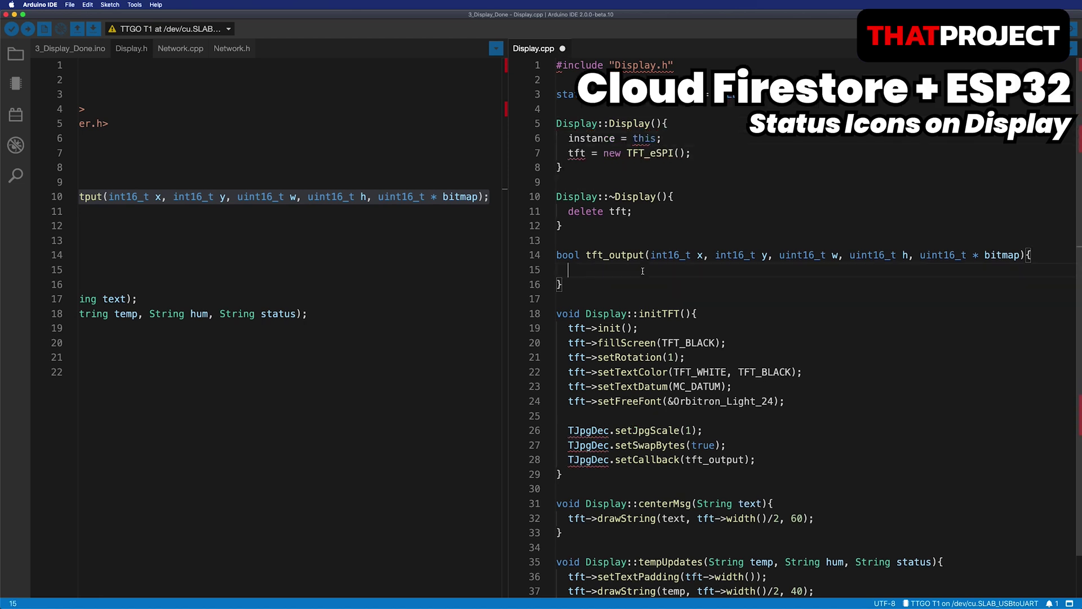
pyautogui.write('if (y >= instance->tft')
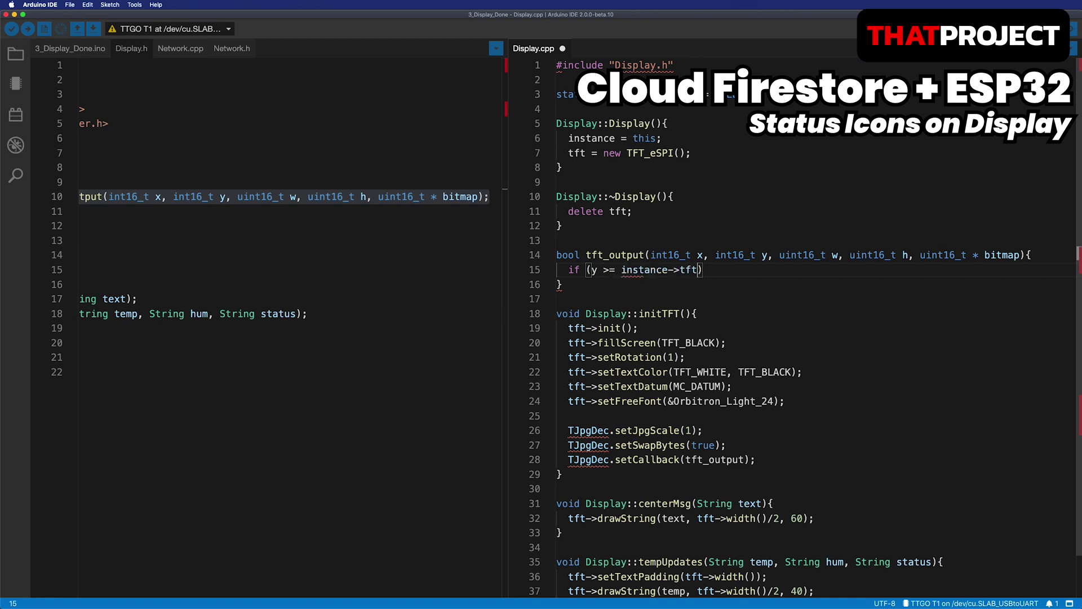
pyautogui.write('->heihght()) return 0')
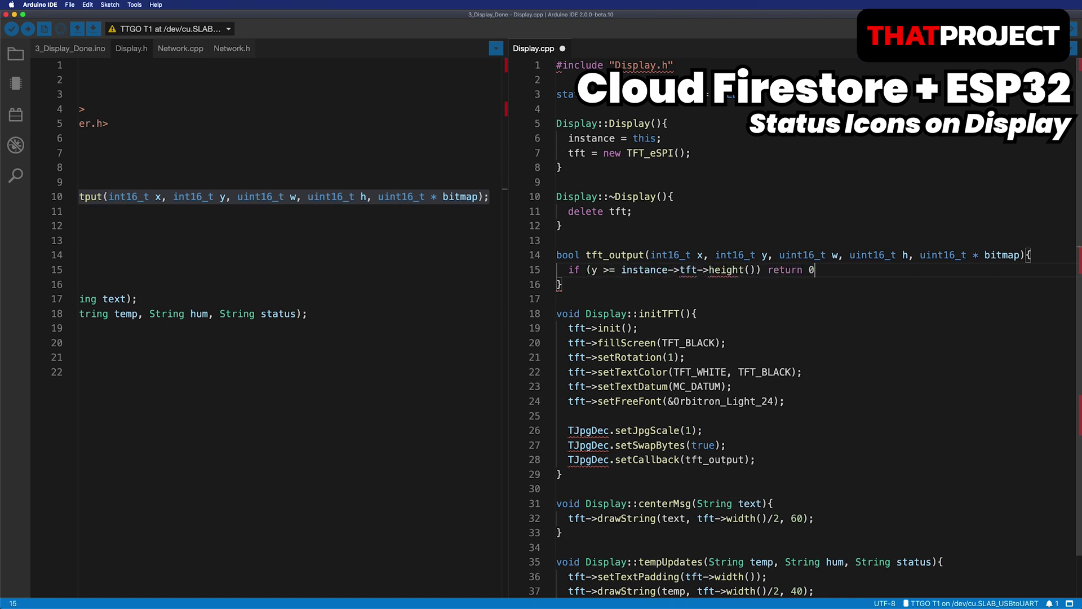
pyautogui.write(';')
pyautogui.press('Return')
pyautogui.write('instance->tft->pushImage(')
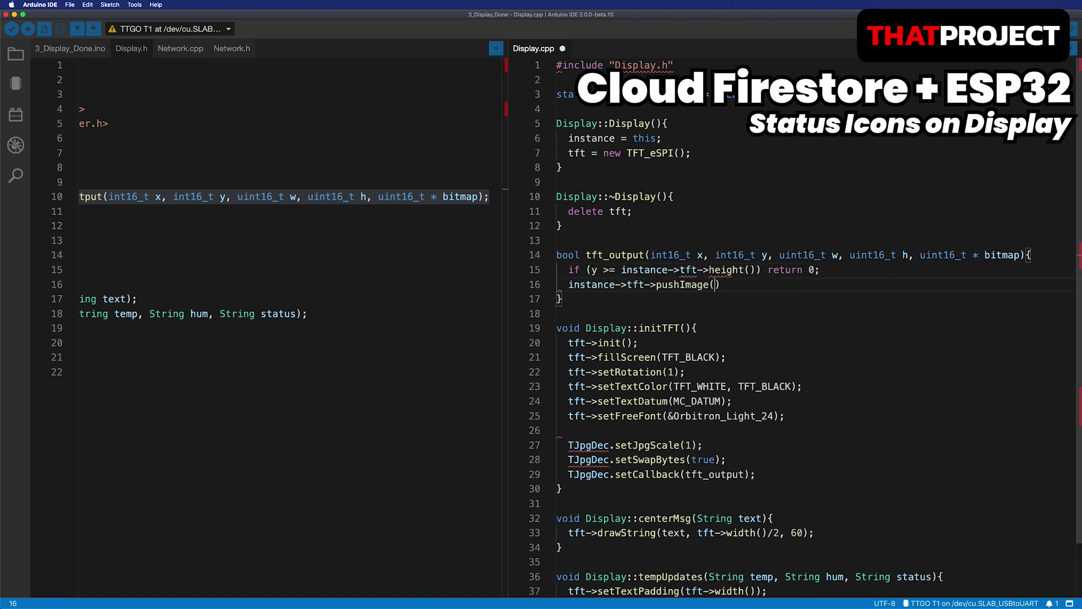
pyautogui.write('x, y, w, h, bitmap);')
pyautogui.press('Return')
pyautogui.write('return 1;')
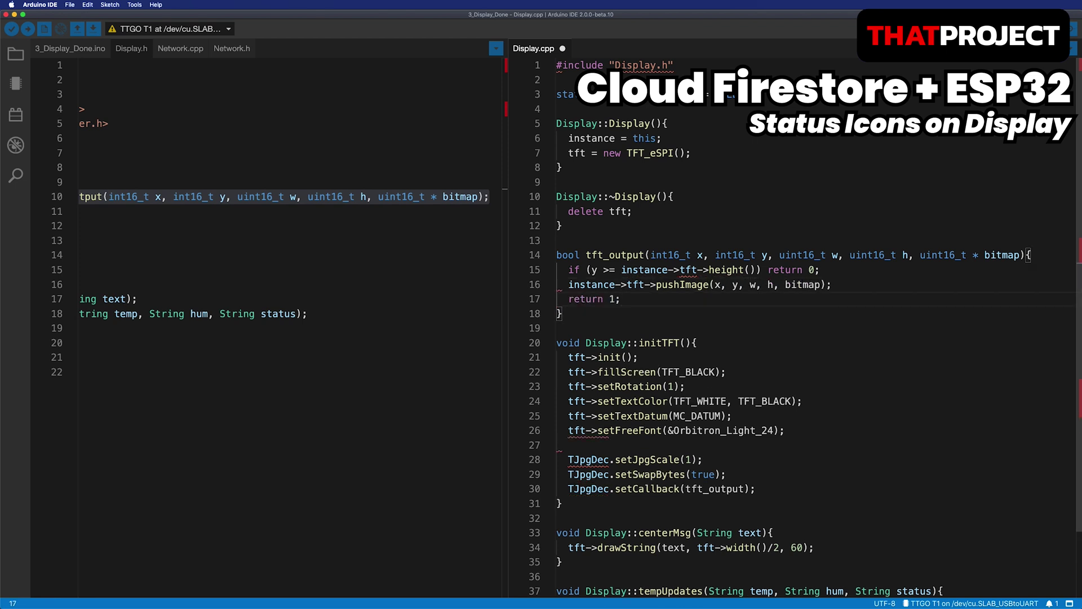
pyautogui.scroll(-3, 709, 268)
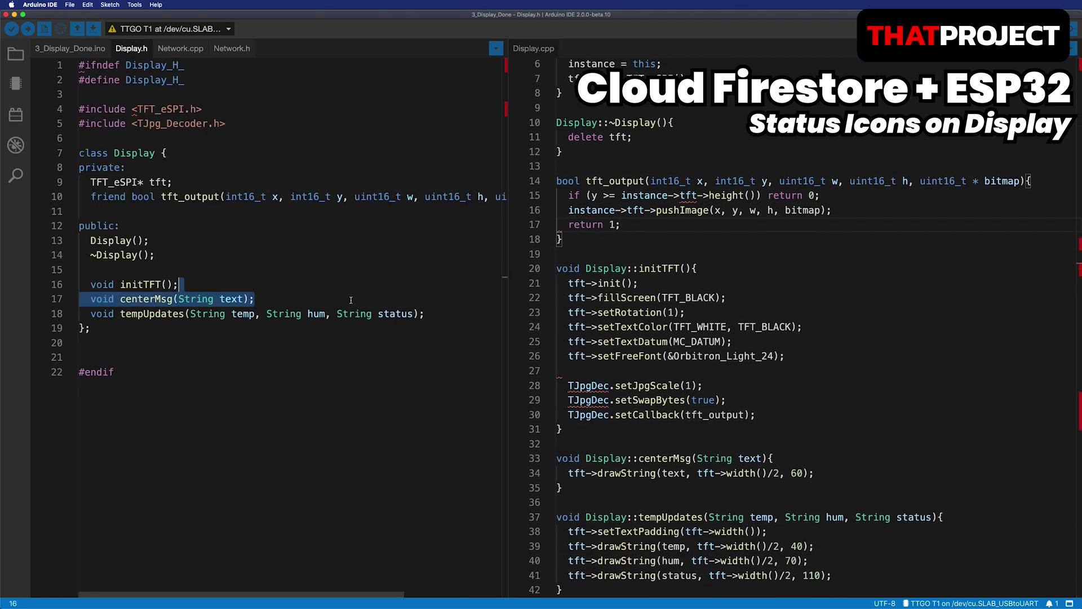
# Declare void showWiFiIcon(bool isOn) and void showFirebaseIcon(bool isOn) in Display.h.
pyautogui.click(425, 313)
pyautogui.press('Return')
pyautogui.write('void showWiFiIc')
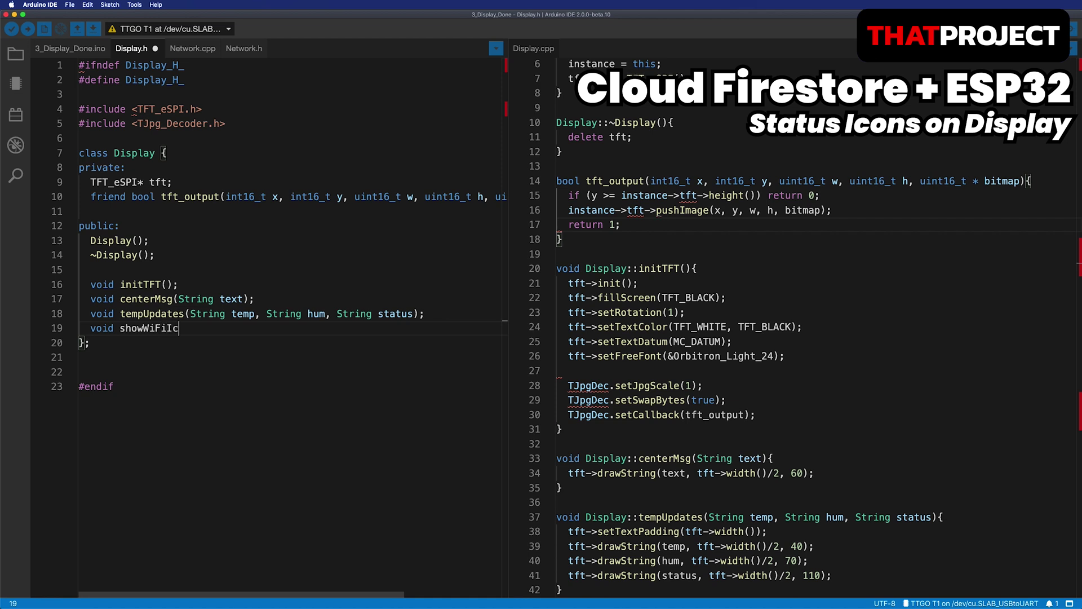
pyautogui.write('on(bool isOn);')
pyautogui.press('Return')
pyautogui.write('void showF')
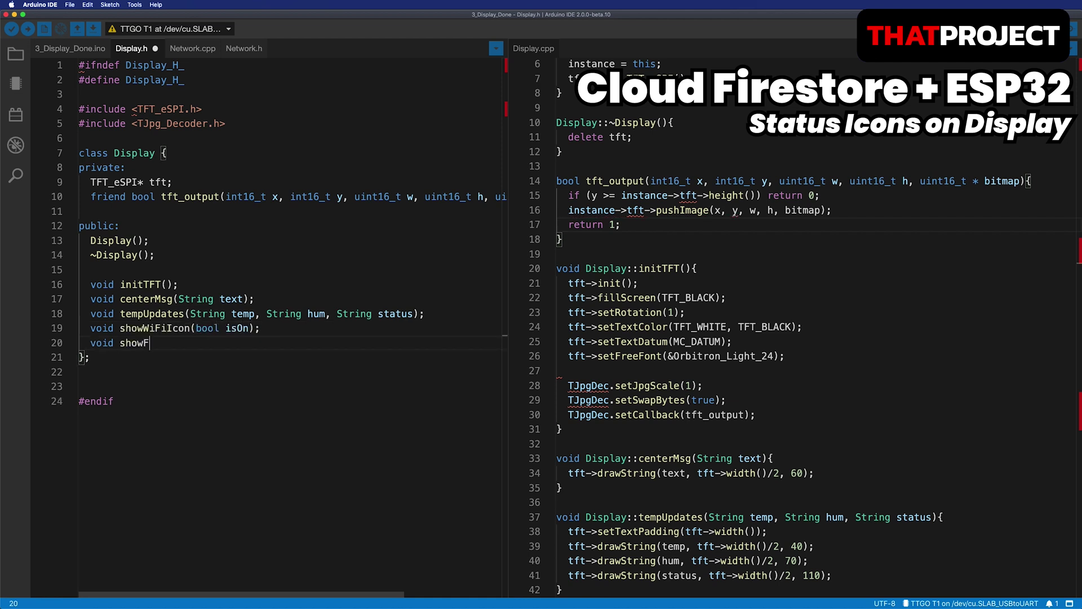
pyautogui.write('irebaseIcon(bool isOn);')
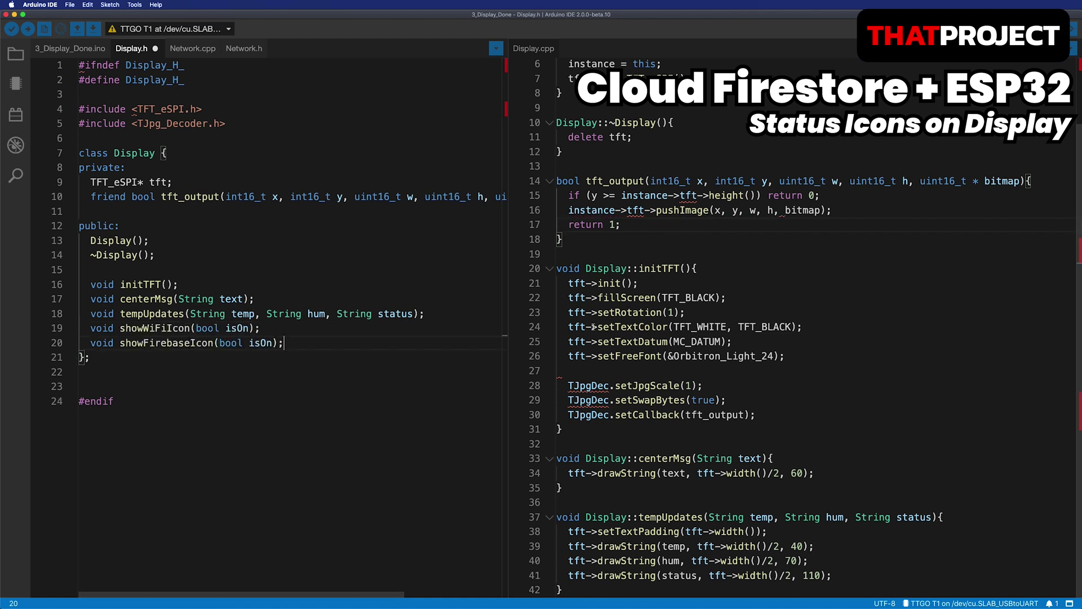
# Save the header and add empty showWiFiIcon and showFirebaseIcon bodies at the end of Display.cpp.
pyautogui.press('super+s')
pyautogui.click(656, 588)
pyautogui.press('Return')
pyautogui.press('Return')
pyautogui.press('Return')
pyautogui.write('void')
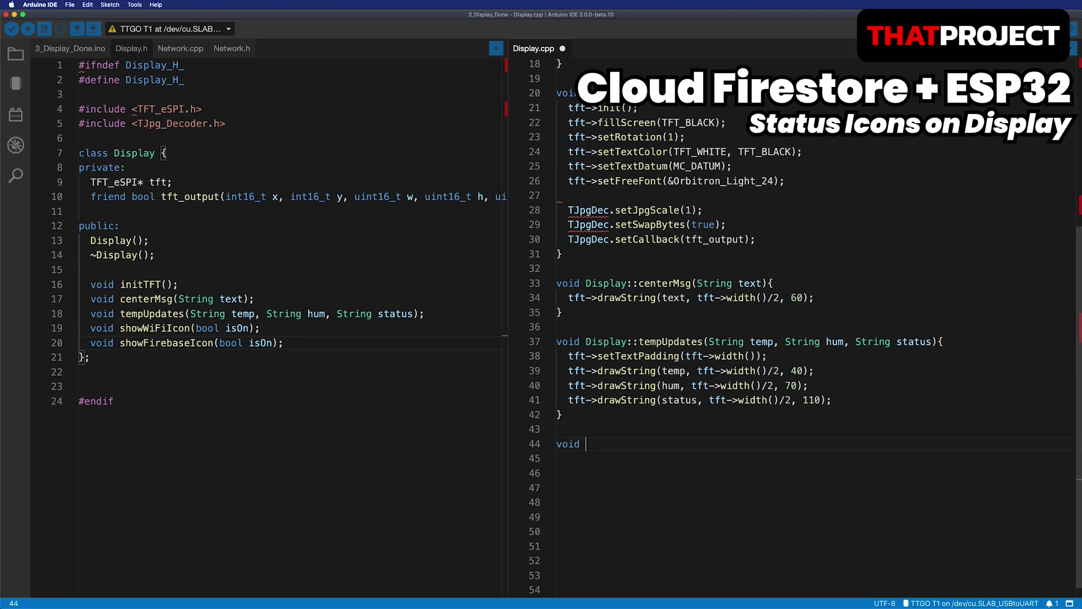
pyautogui.write('Display::showWiFiIcon(bool')
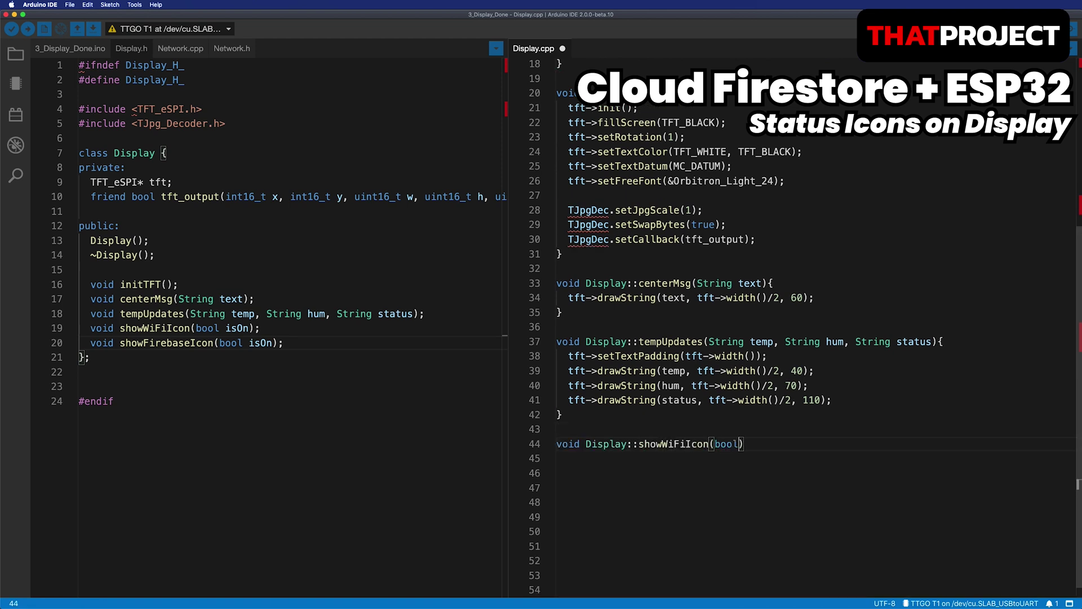
pyautogui.write(' isOn){')
pyautogui.press('Return')
pyautogui.press('Down')
pyautogui.press('Down')
pyautogui.press('Down')
pyautogui.write('void Display::show')
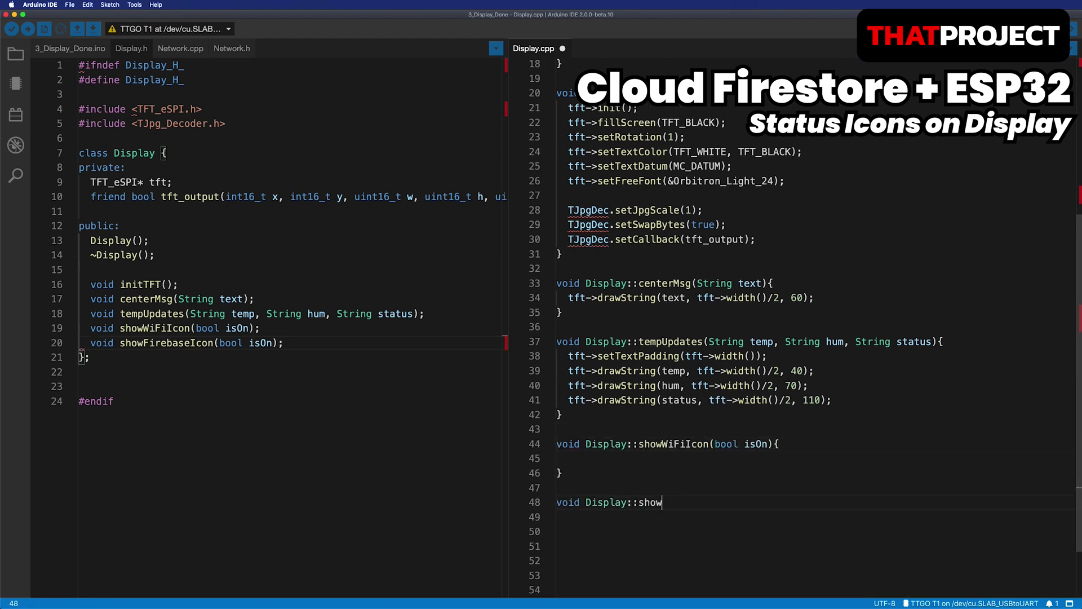
pyautogui.write('FirebaseIcon(bool isOn){')
pyautogui.press('Return')
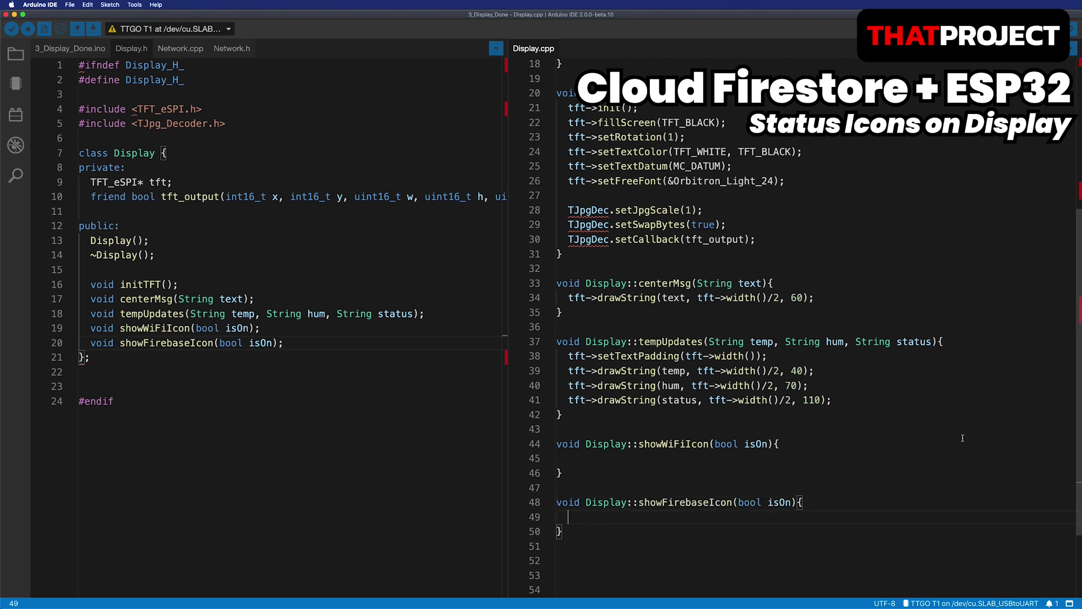
# Add #include "SPIFFS.h" and an if(!SPIFFS.begin()) { while(1) yield(); } check to initTFT.
pyautogui.click(227, 139)
pyautogui.press('Return')
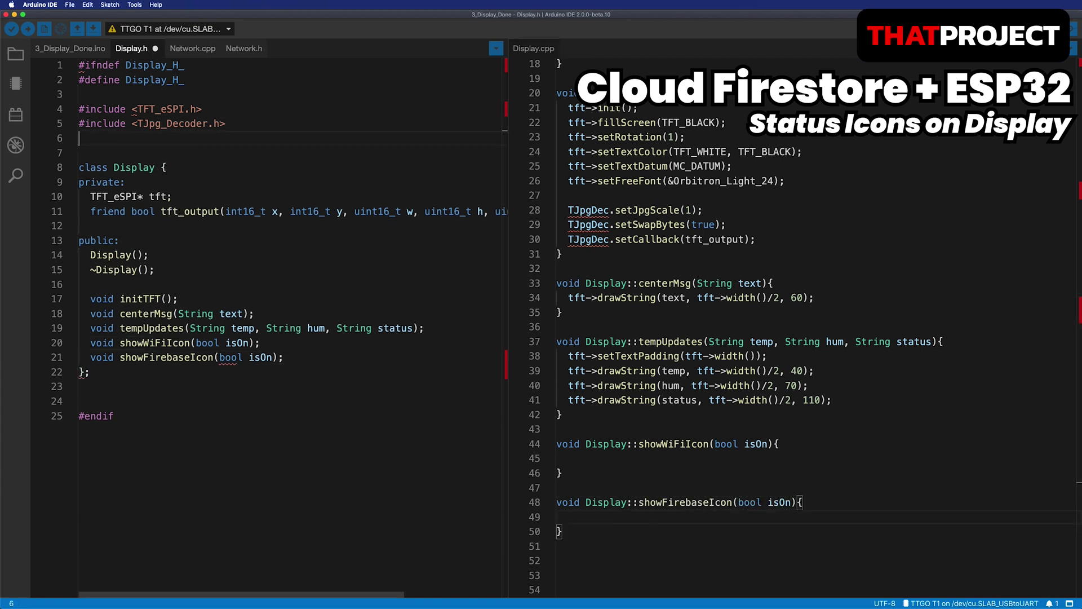
pyautogui.write('#include "SPIFFS.h')
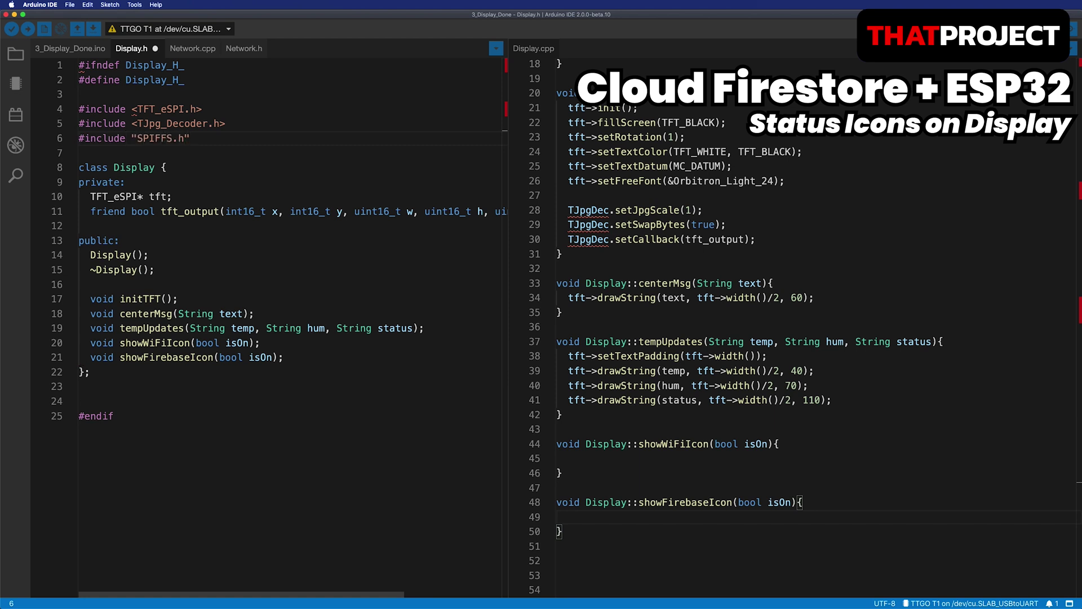
pyautogui.click(757, 239)
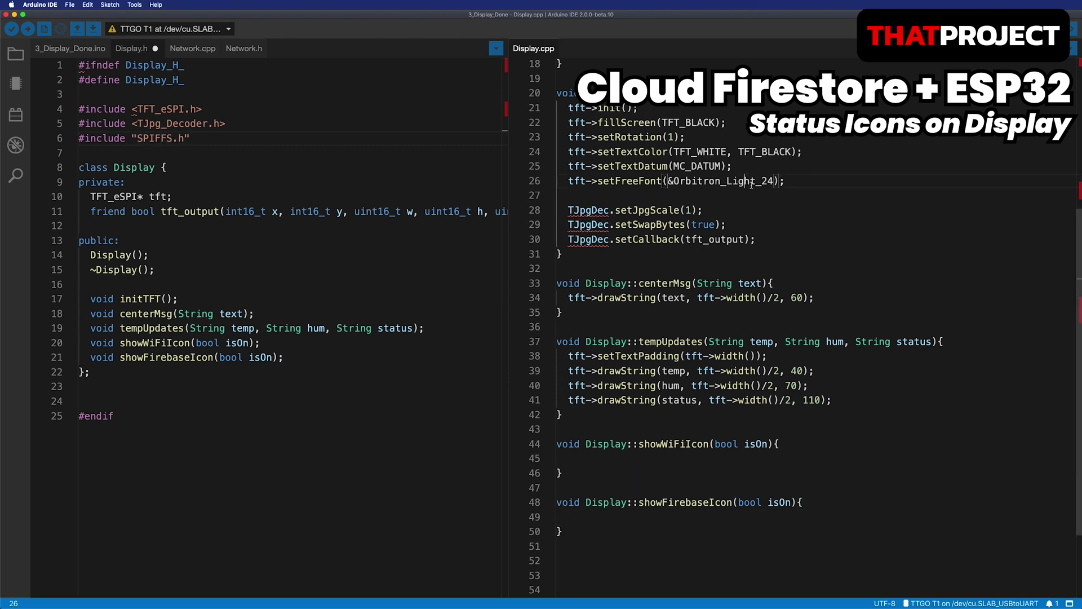
pyautogui.press('Return')
pyautogui.press('Return')
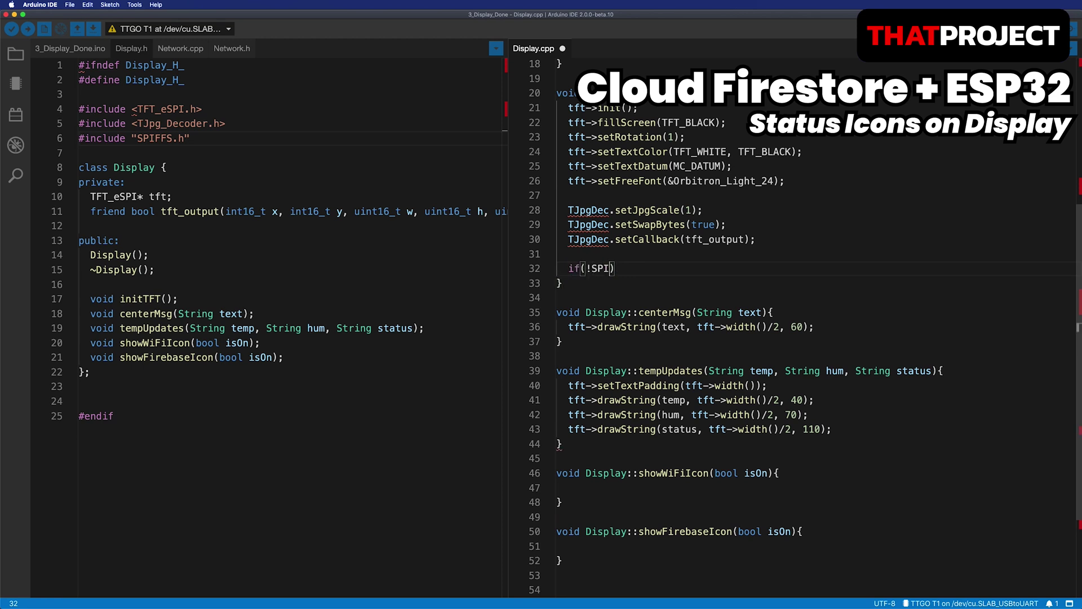
pyautogui.write('FFS.begin(')
pyautogui.write(')){')
pyautogui.press('Return')
pyautogui.write('while(')
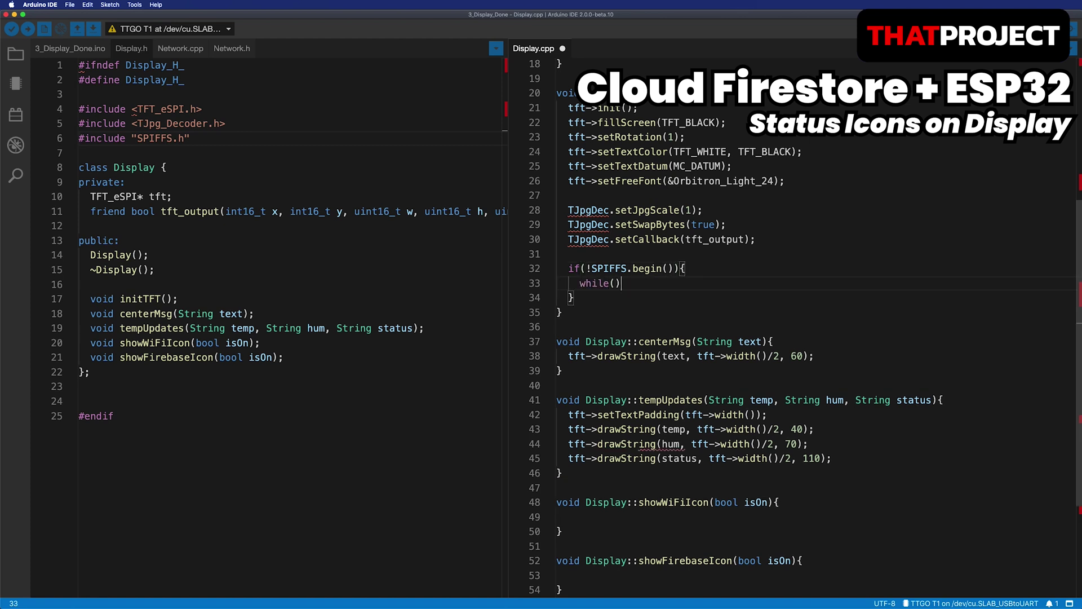
pyautogui.write('1) y')
pyautogui.write('ield();')
pyautogui.scroll(-2, 804, 338)
pyautogui.scroll(-1, 799, 406)
pyautogui.click(795, 462)
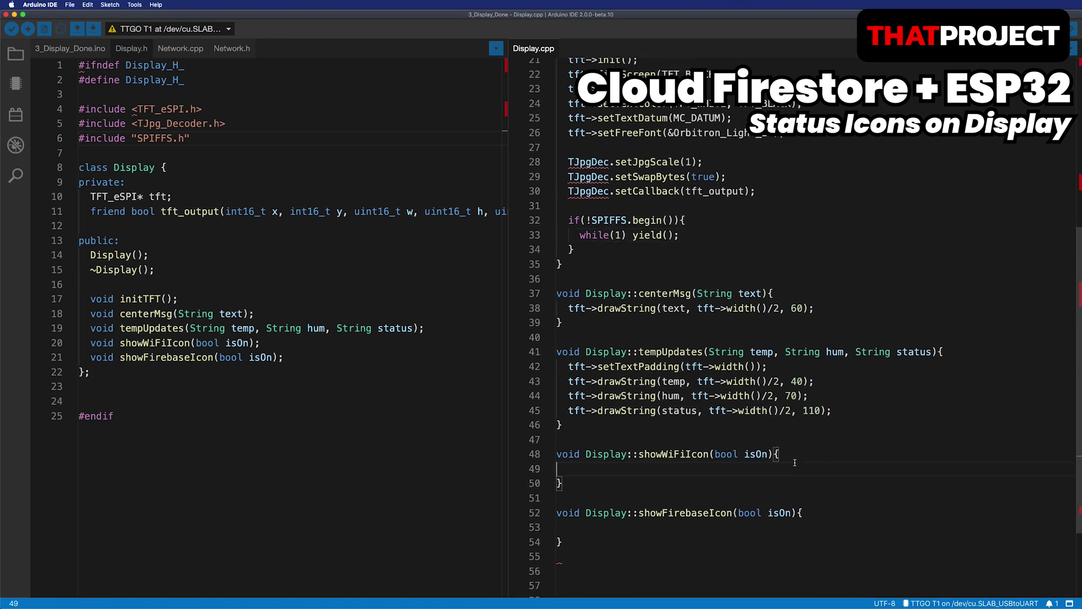
# Write showWiFiIcon to clear a 30-pixel square and draw the Wi-Fi on/off JPG.
pyautogui.press('Tab')
pyautogui.write('t->fi')
pyautogui.write('llRect(tft')
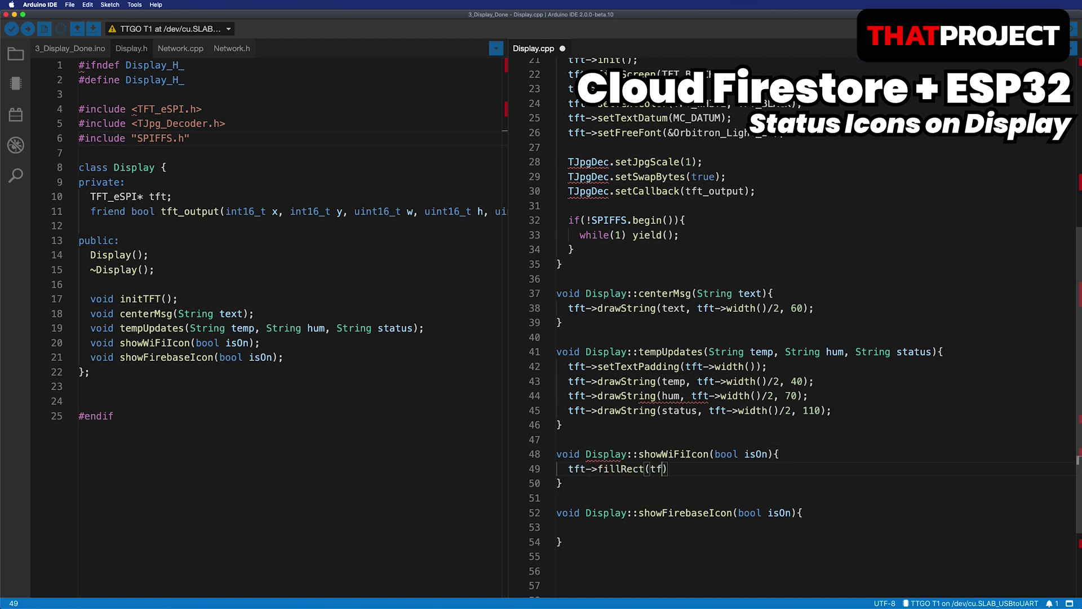
pyautogui.write('->width() -30, 0, ')
pyautogui.write('30, ')
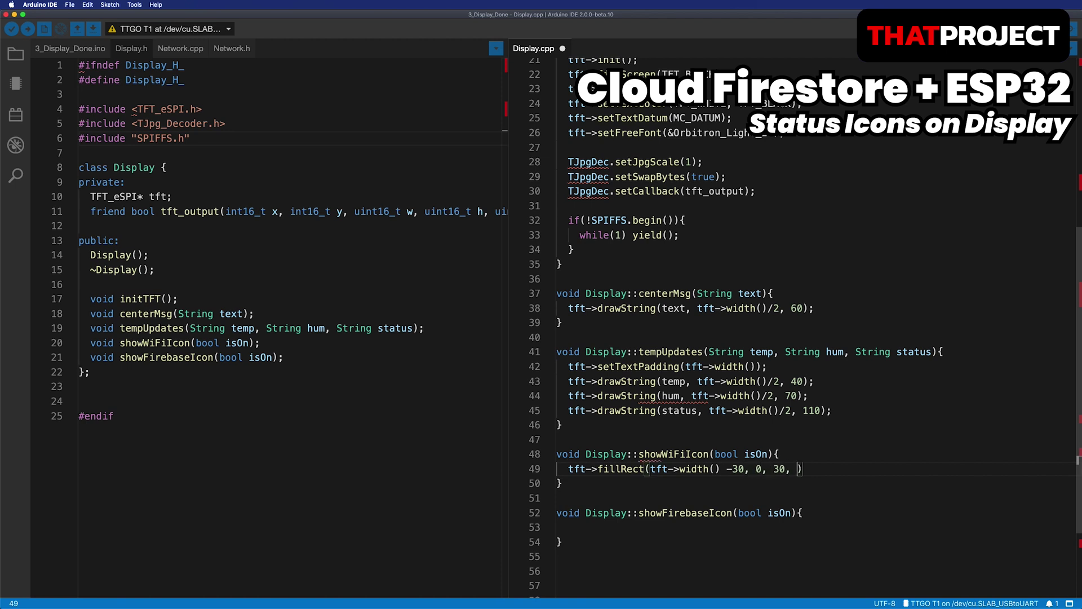
pyautogui.write('30, TFT_BLA')
pyautogui.write('CK);')
pyautogui.press('Return')
pyautogui.write('TJpgDec.drawFsJpg(')
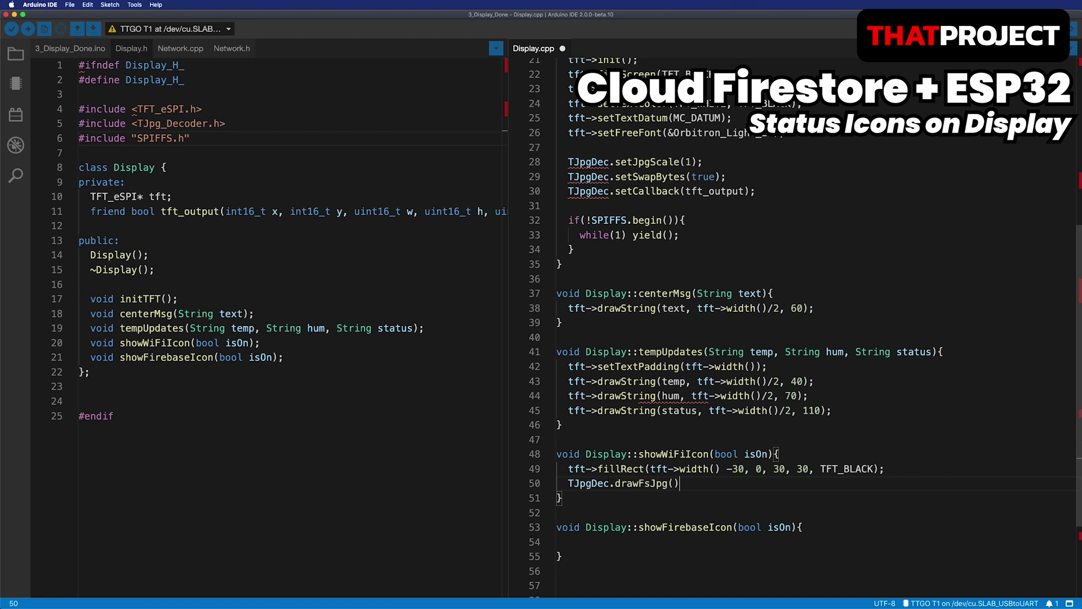
pyautogui.write('tft->')
pyautogui.write('width() -30, 0')
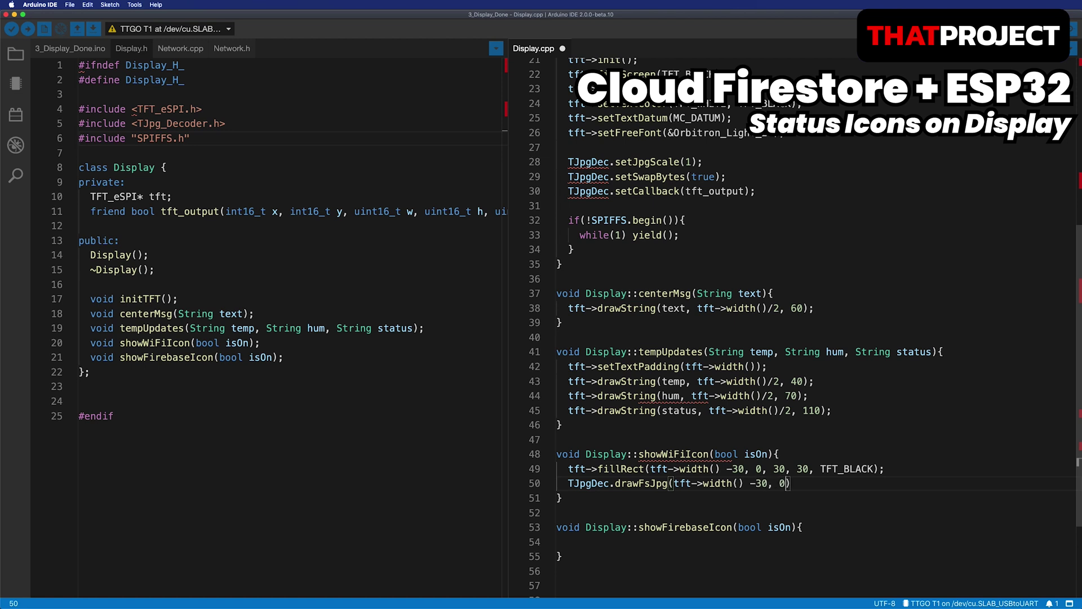
pyautogui.write(', isOn ? "/')
pyautogui.write('icon_wifi_on')
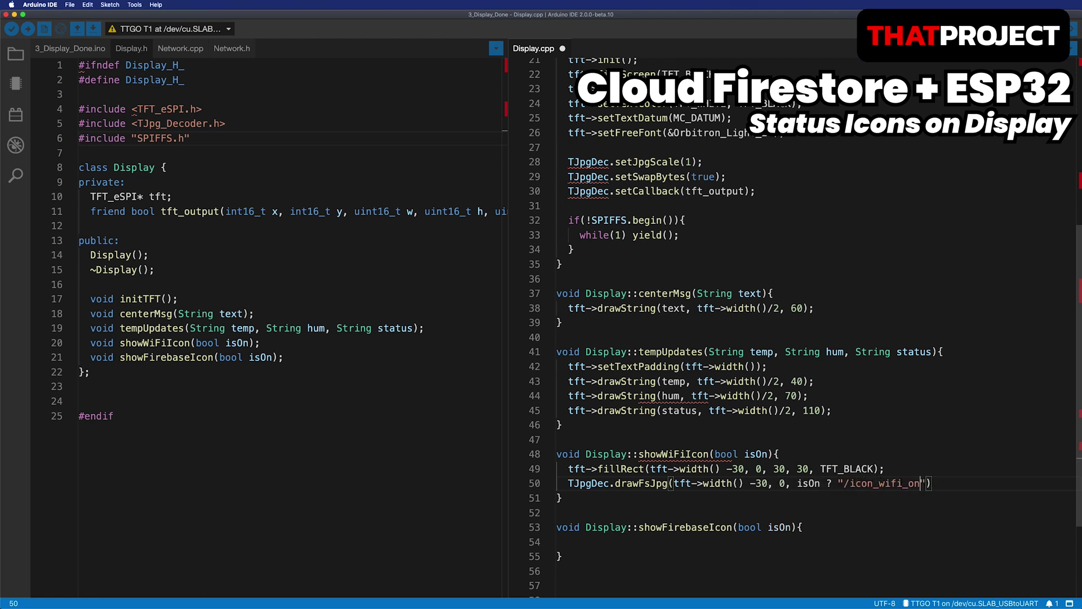
pyautogui.write('.jpg" : "')
pyautogui.write('/icon_wifi.')
pyautogui.press('BackSpace')
pyautogui.write('_off.jpg')
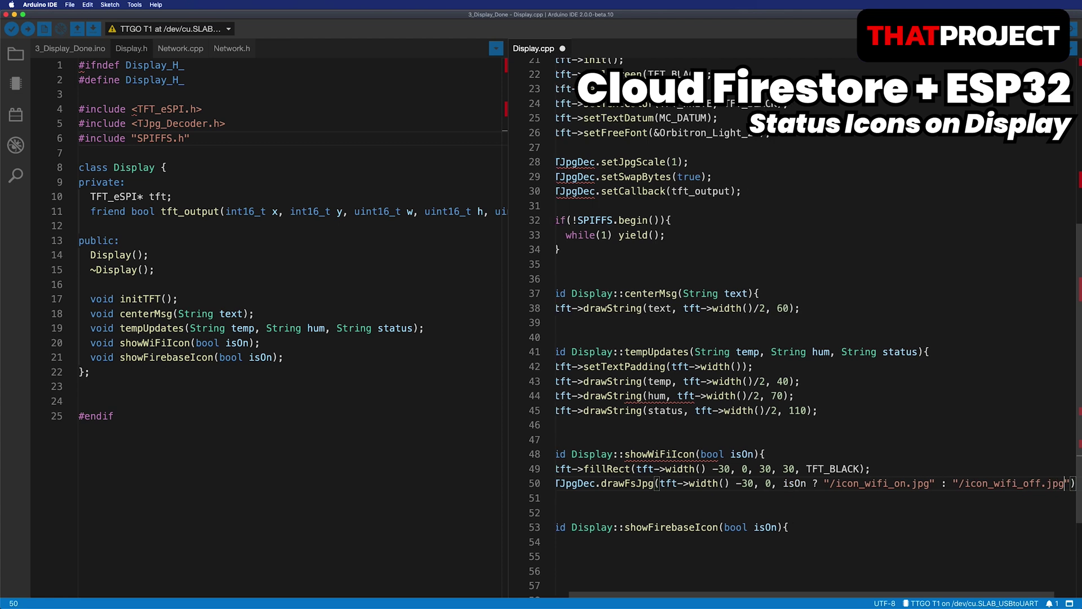
pyautogui.press('End')
pyautogui.write(';')
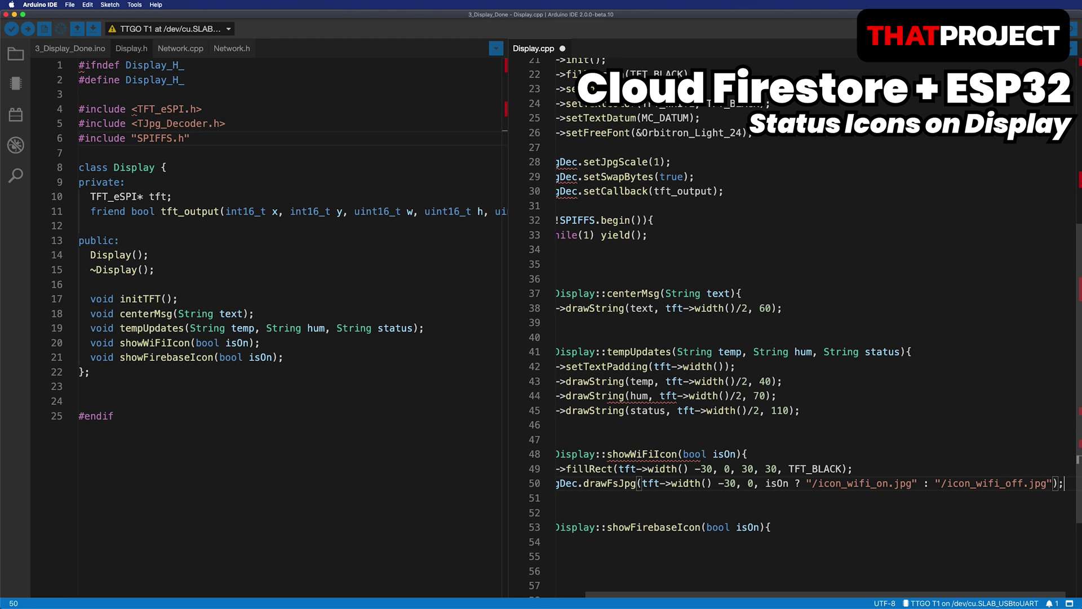
# Copy the two icon-drawing lines into the showFirebaseIcon body.
pyautogui.hotkey('shift', 'Up')
pyautogui.hotkey('shift', 'Home')
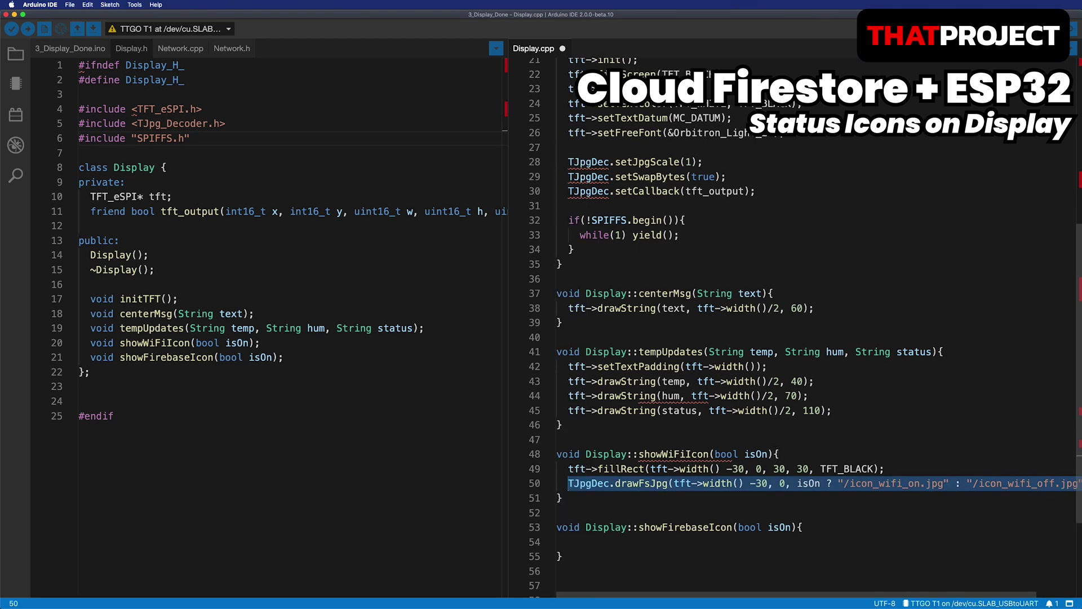
pyautogui.hotkey('ctrl', 'c')
pyautogui.press('Down')
pyautogui.press('Down')
pyautogui.press('Down')
pyautogui.hotkey('ctrl', 'v')
# Change the pasted offsets to -60 and the icon file names from wifi to firebase.
pyautogui.press('Up')
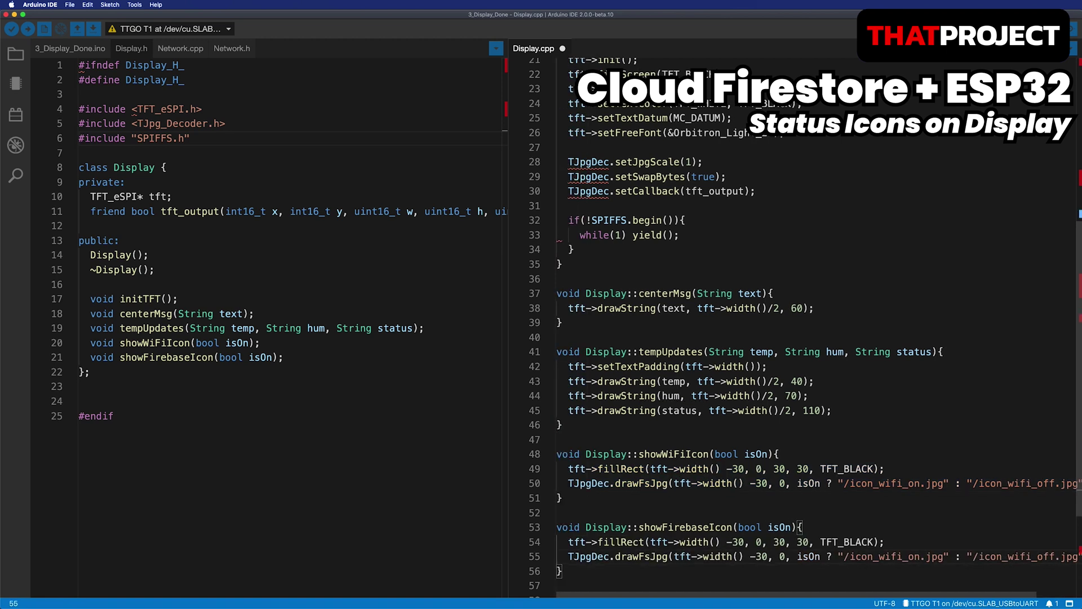
pyautogui.press('BackSpace')
pyautogui.write('6')
pyautogui.press('Down')
pyautogui.press('Right')
pyautogui.press('Right')
pyautogui.press('Right')
pyautogui.press('BackSpace')
pyautogui.write('6')
pyautogui.click(901, 556)
pyautogui.press('BackSpace')
pyautogui.press('BackSpace')
pyautogui.press('BackSpace')
pyautogui.write('firebase')
pyautogui.click(1057, 556)
pyautogui.press('BackSpace')
pyautogui.press('BackSpace')
pyautogui.press('BackSpace')
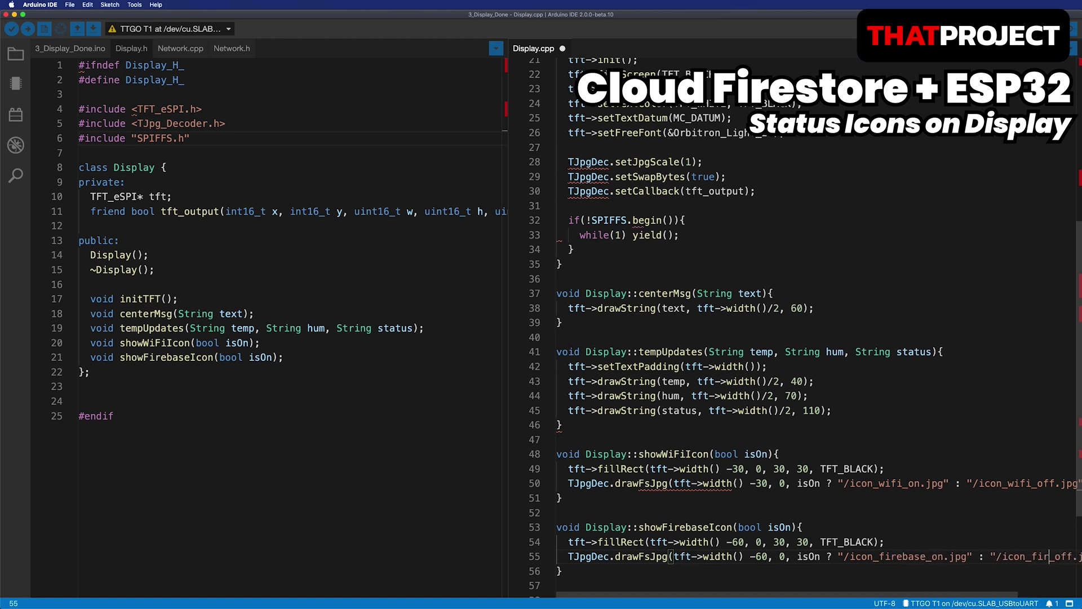
pyautogui.write('firebase')
pyautogui.press('Home')
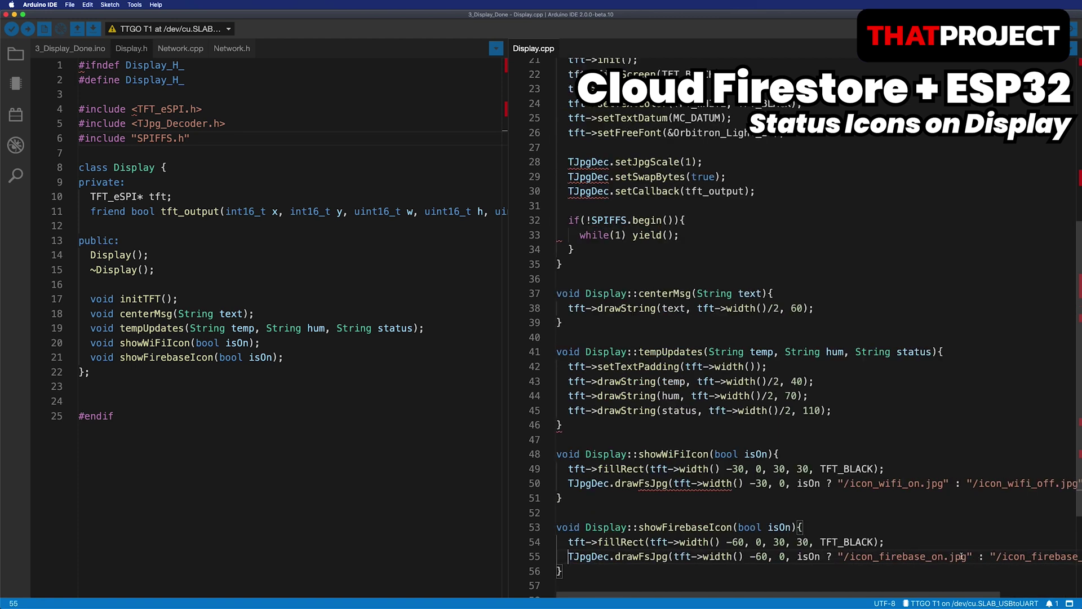
# Verify the sketch compiles, then open 3_Display_Done.ino.
pyautogui.click(13, 31)
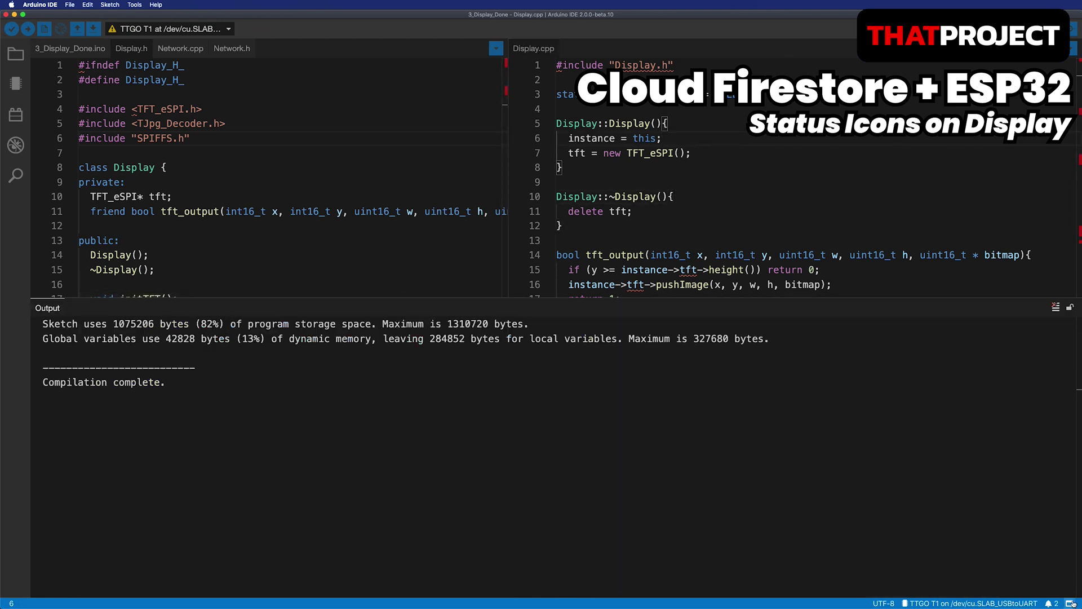
pyautogui.press('super+j')
pyautogui.click(692, 153)
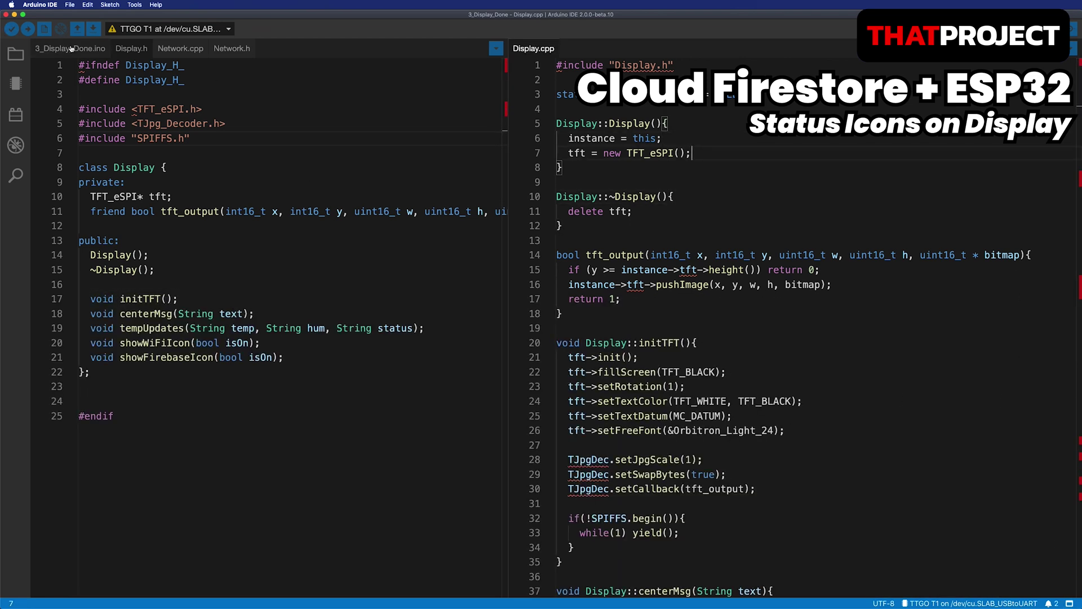
pyautogui.click(71, 49)
pyautogui.scroll(-10, 368, 272)
pyautogui.scroll(-10, 368, 271)
pyautogui.scroll(-10, 368, 271)
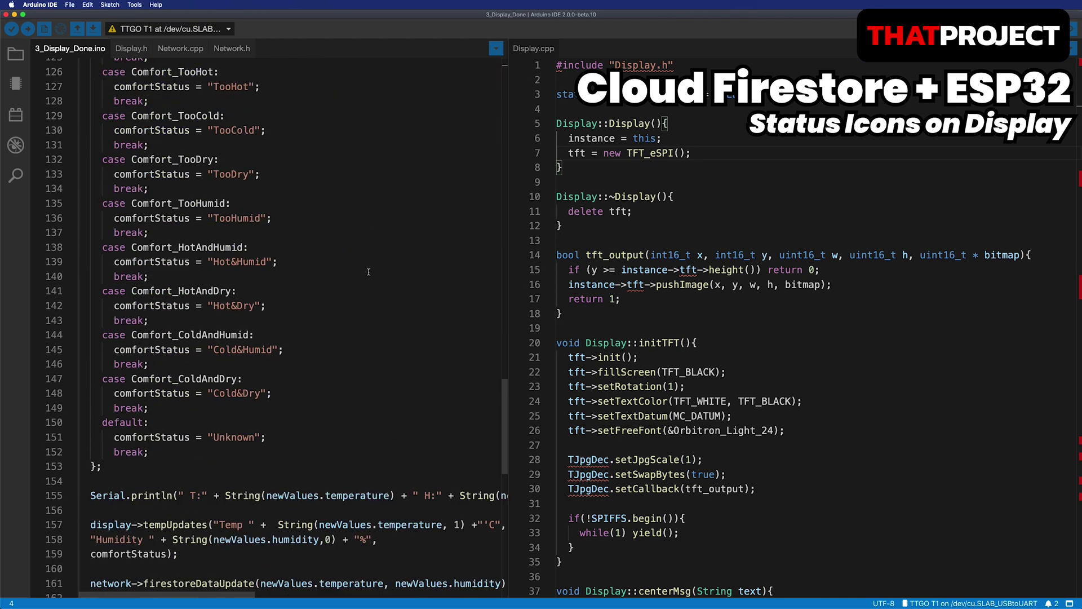
pyautogui.scroll(-10, 367, 272)
pyautogui.scroll(-5, 368, 271)
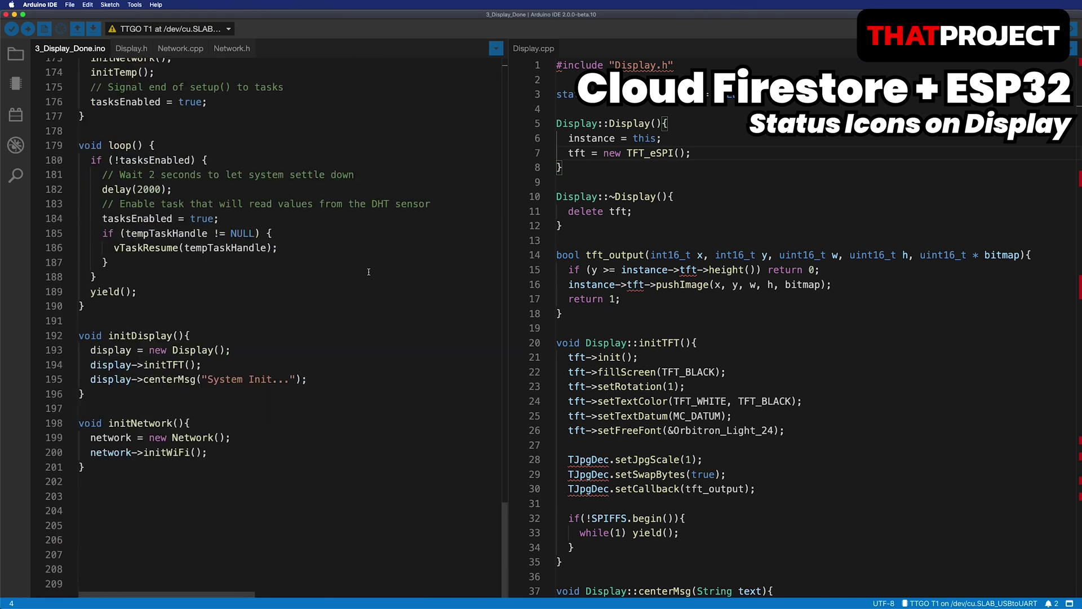
# Add showWiFiIcon(false) and showFirebaseIcon(false) before centerMsg in initDisplay.
pyautogui.click(325, 371)
pyautogui.press('Return')
pyautogui.write('display-')
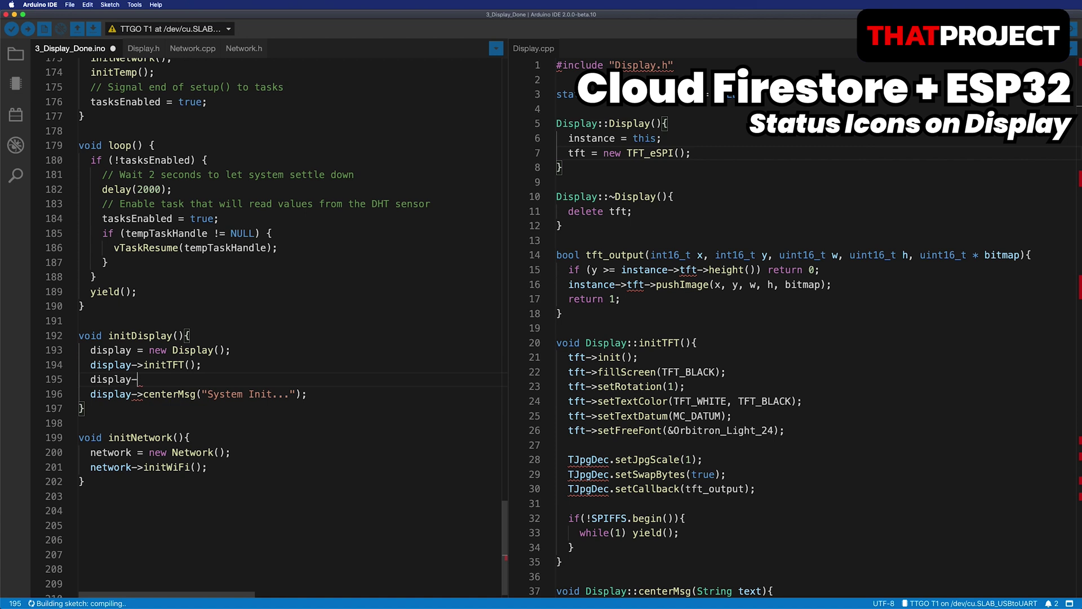
pyautogui.write('>showWiFiIcon')
pyautogui.write('(false);')
pyautogui.hotkey('shift', 'Home')
pyautogui.hotkey('shift', 'alt', 'Down')
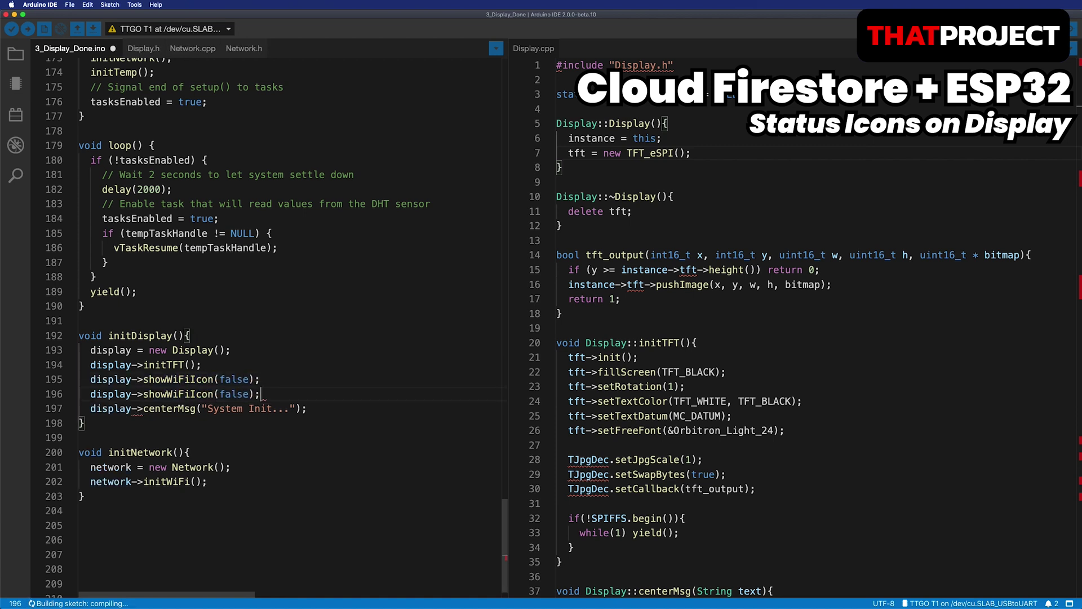
pyautogui.press('BackSpace')
pyautogui.press('BackSpace')
pyautogui.press('BackSpace')
pyautogui.write('Fireb')
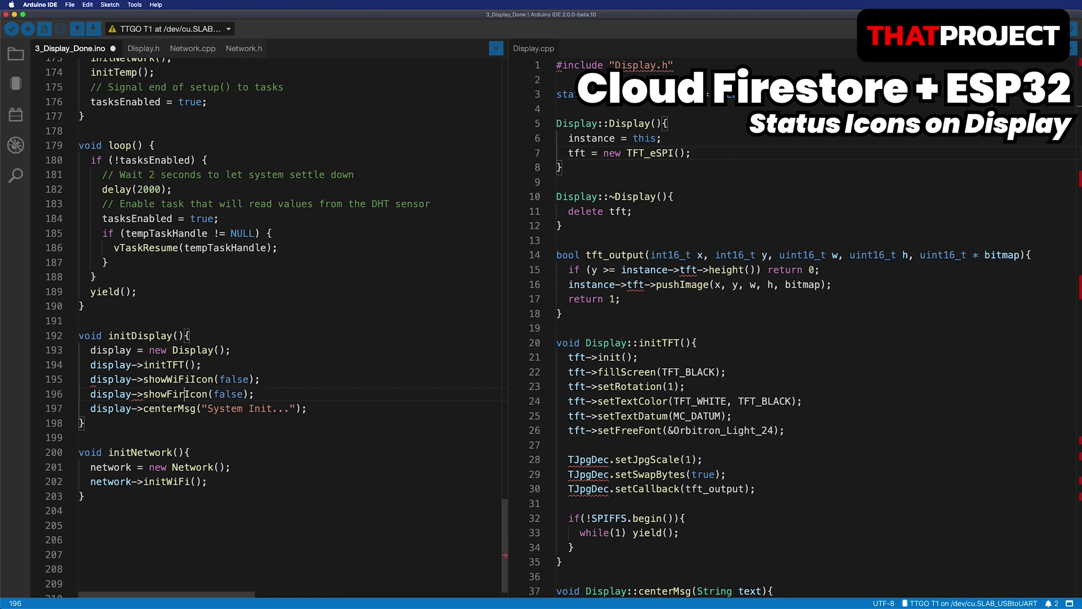
pyautogui.write('ase')
# Verify and upload the sketch to the ESP32, then show Network.cpp beside the other code.
pyautogui.click(10, 31)
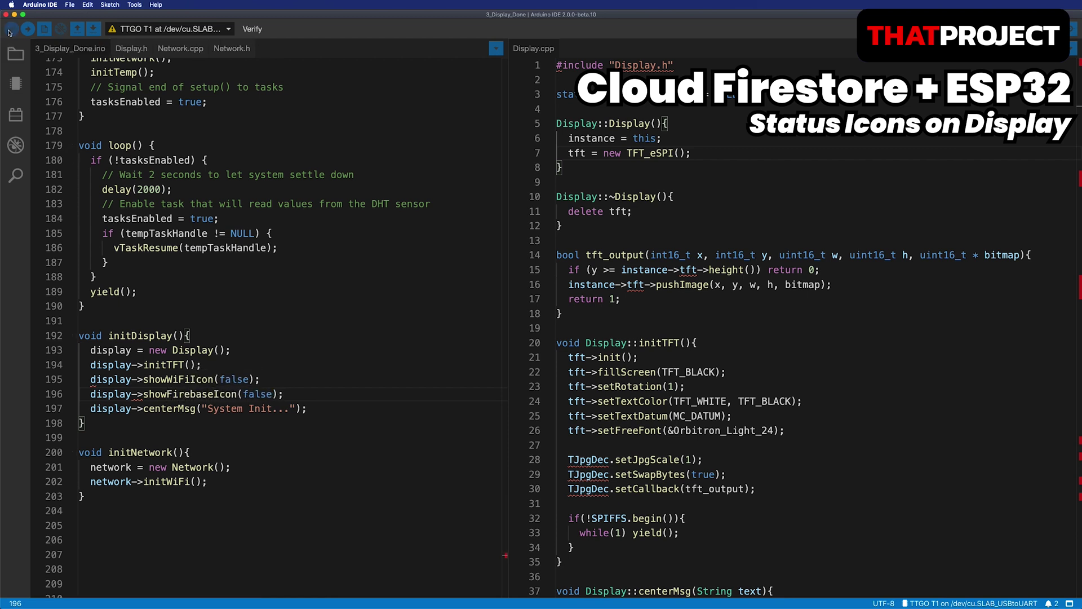
pyautogui.click(27, 30)
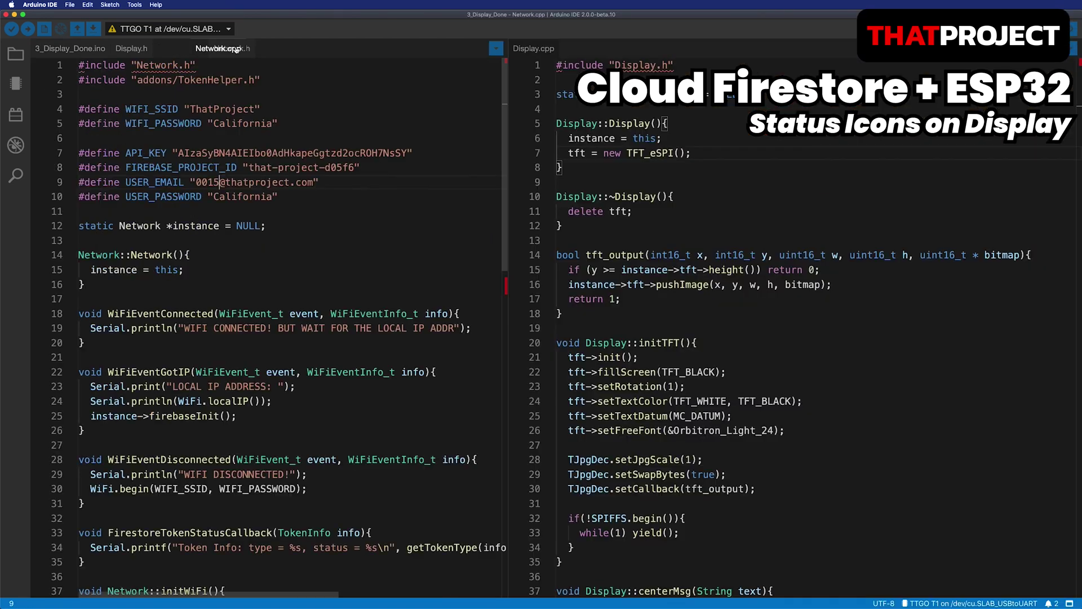
pyautogui.moveTo(229, 48); pyautogui.dragTo(761, 254)
# Above the Network class, add typedef enum Network_State_t with NETWORK_CONNECTED, NETWORK_DISCONNECTED, FIREBASE_CONNECTED, FIREBASE_DISCONNECTED.
pyautogui.click(313, 196)
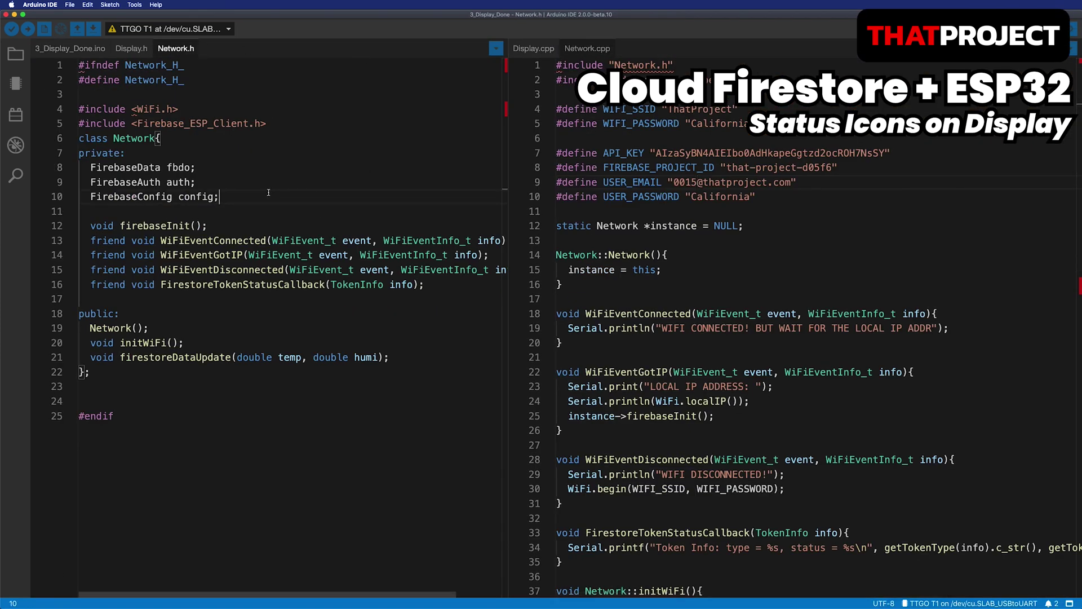
pyautogui.click(226, 133)
pyautogui.press('Home')
pyautogui.press('Return')
pyautogui.press('Return')
pyautogui.press('Return')
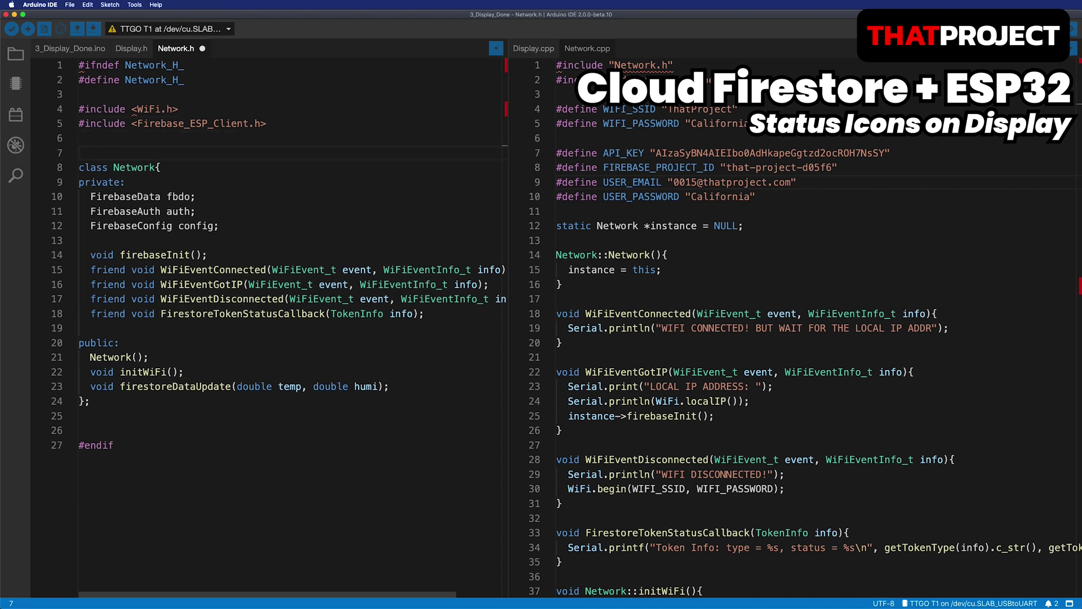
pyautogui.press('Up')
pyautogui.press('Up')
pyautogui.write('f')
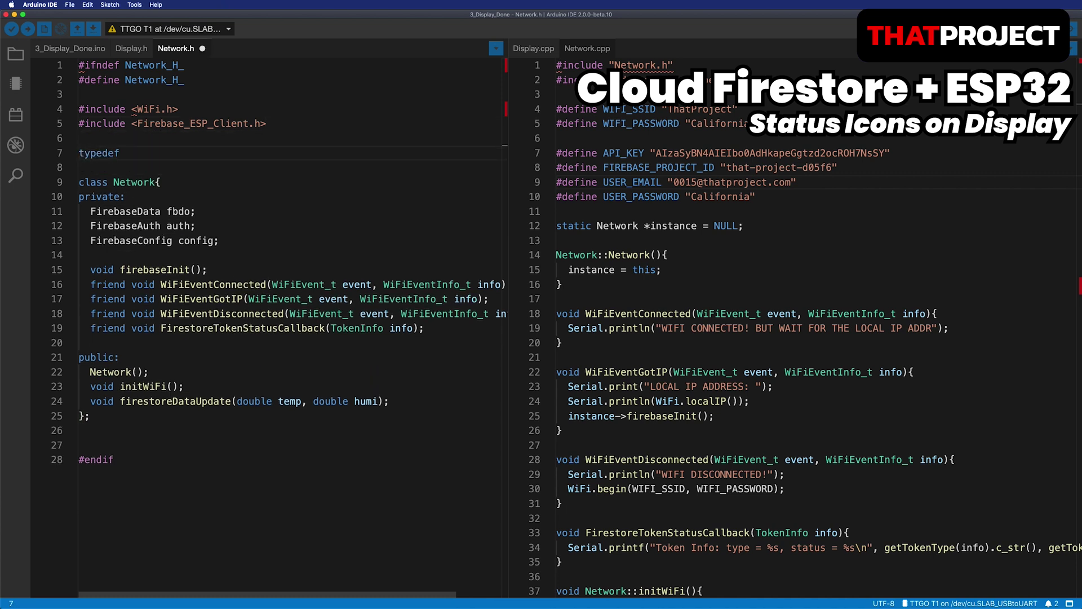
pyautogui.write(' enum {')
pyautogui.press('Return')
pyautogui.write('NETWO')
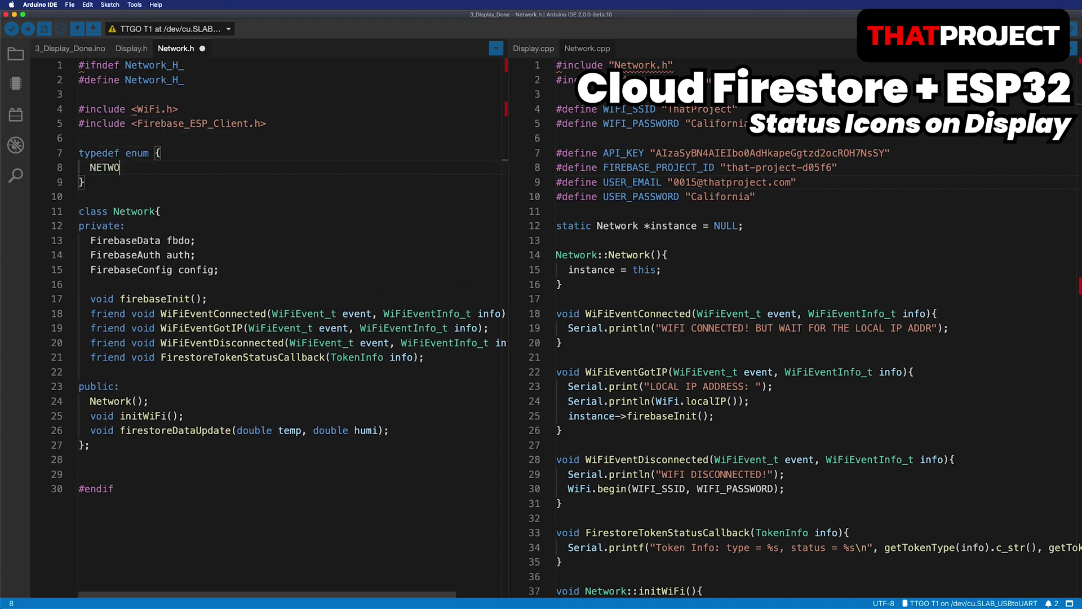
pyautogui.write('RK_CONNECTED,')
pyautogui.press('Return')
pyautogui.write('NETW')
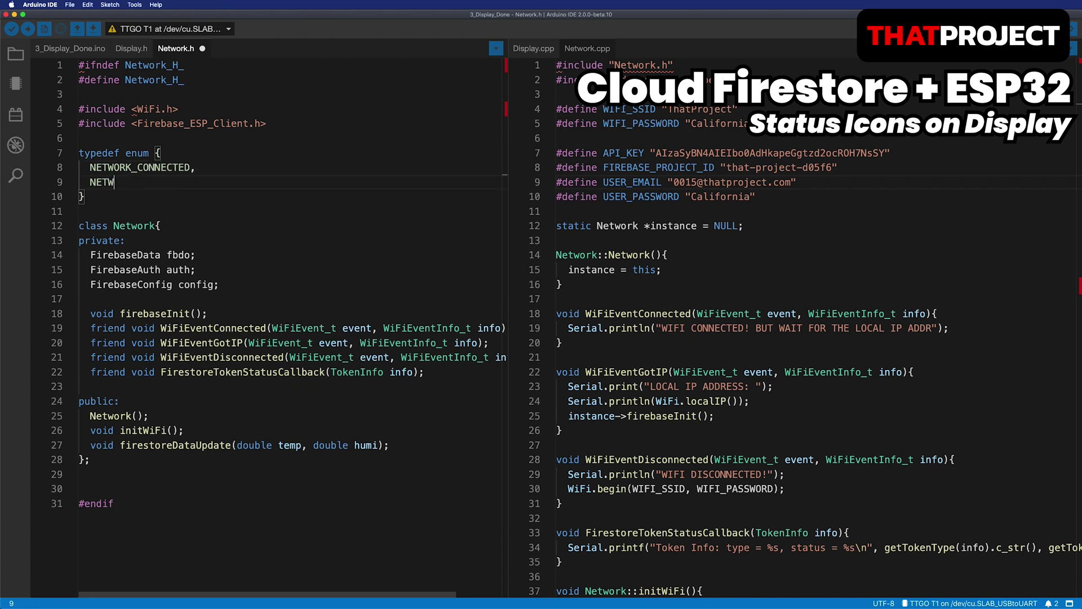
pyautogui.write('ORK_DISCONNECTED,')
pyautogui.press('Return')
pyautogui.write('F')
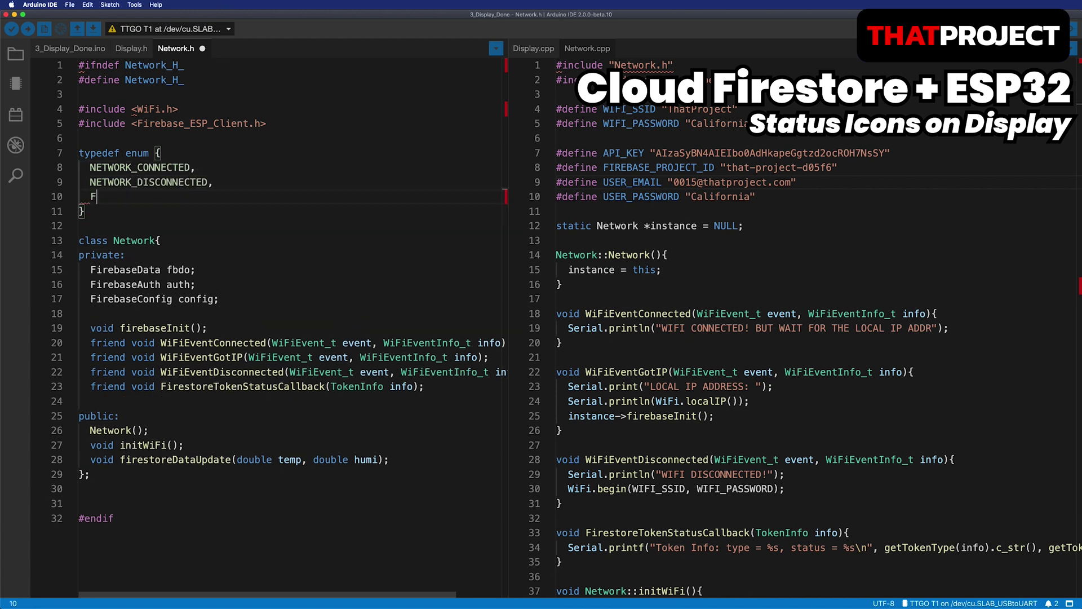
pyautogui.write('IREBASE_CONNECTED,')
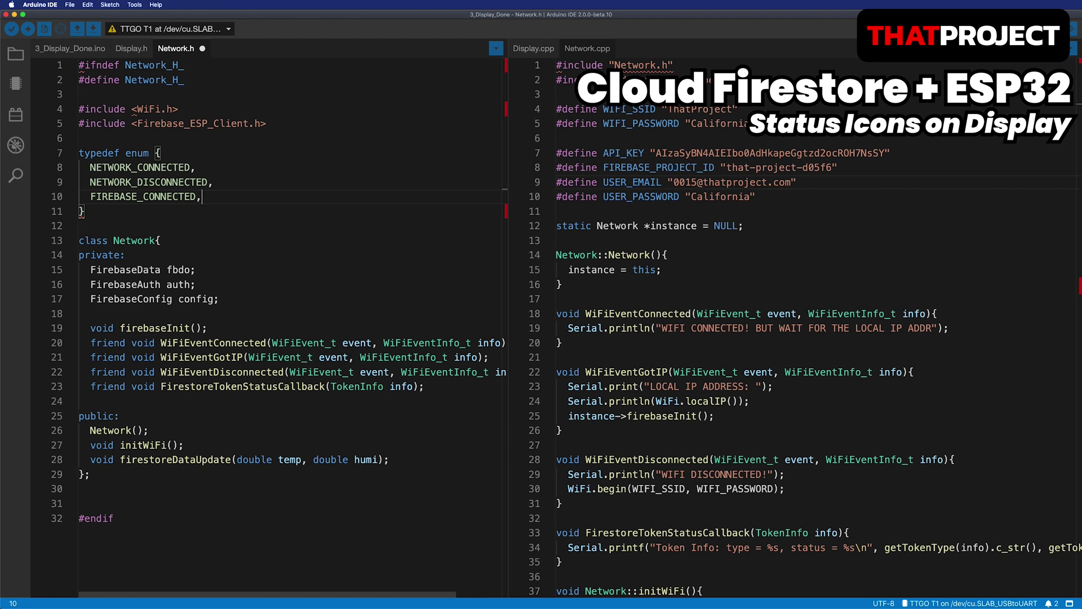
pyautogui.press('Return')
pyautogui.write('FIR')
pyautogui.write('CONNEC')
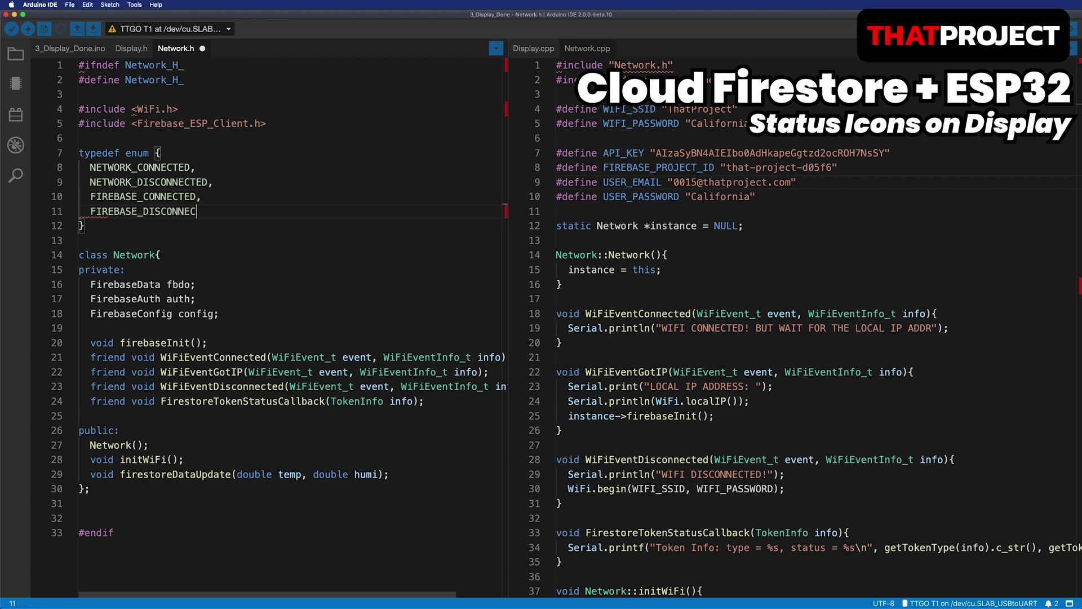
pyautogui.write(' Network')
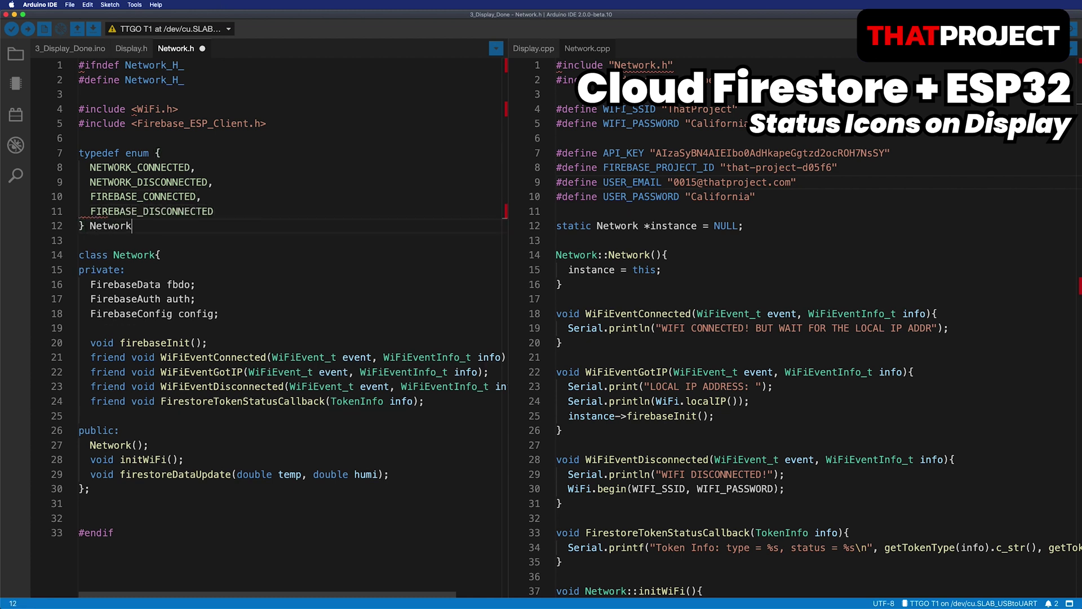
pyautogui.write('_State_t;')
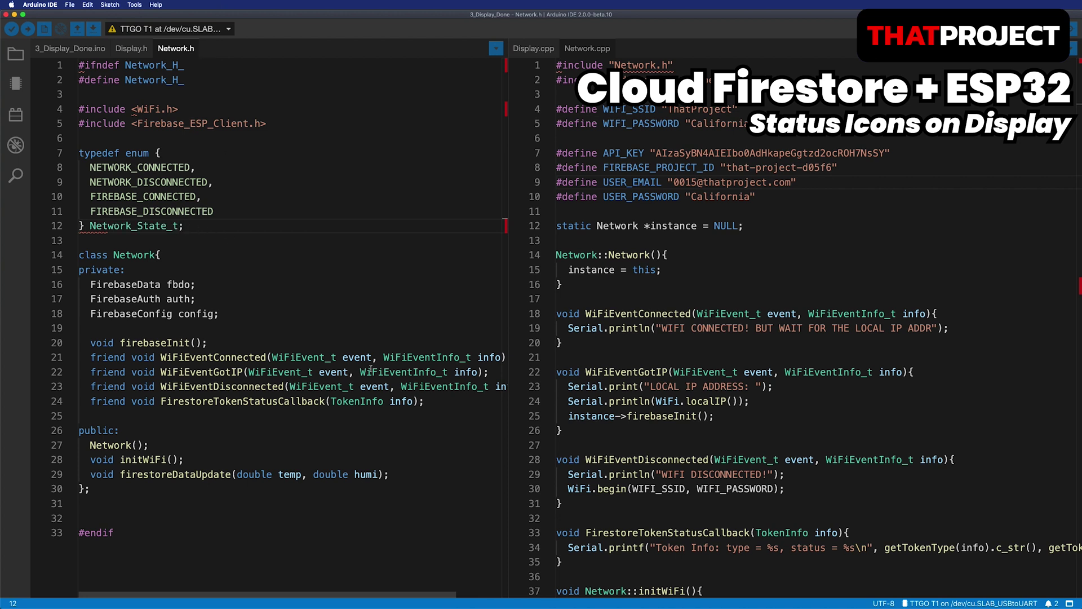
pyautogui.click(222, 314)
# In Network.h, add a callback function-pointer typedef and a constructor taking the callback, then save.
pyautogui.press('Return')
pyautogui.press('Return')
pyautogui.write('typedef ')
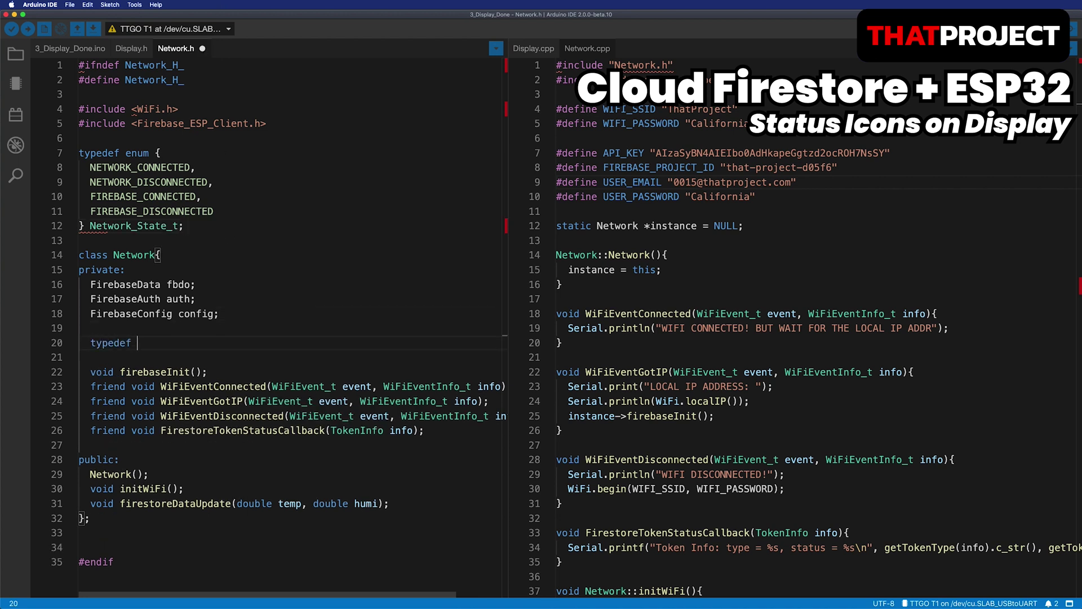
pyautogui.write('void (*Func')
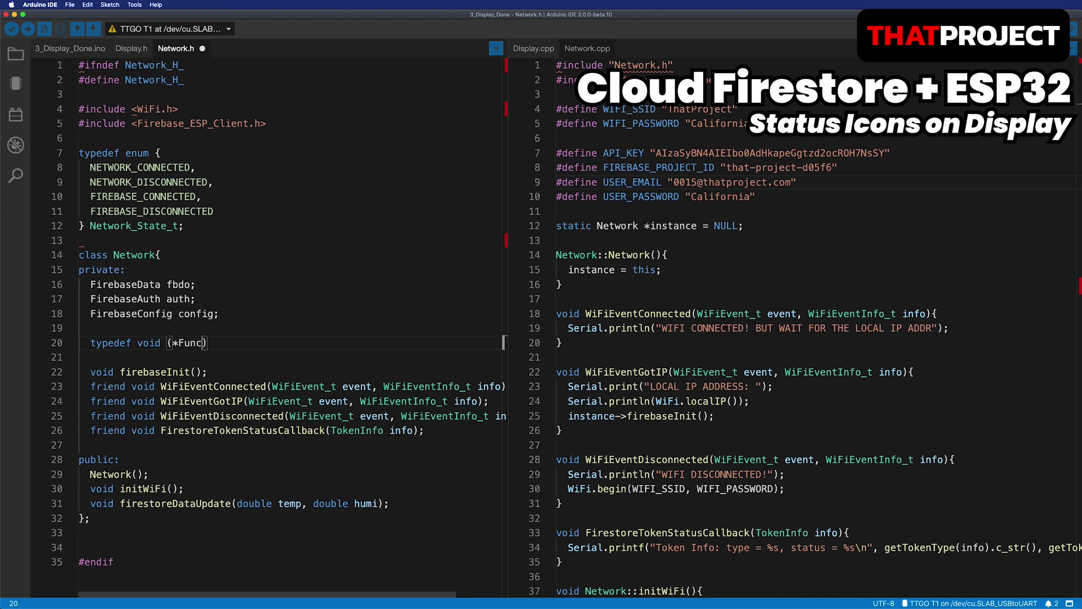
pyautogui.write('PtrInt)()')
pyautogui.write('Network_State_t')
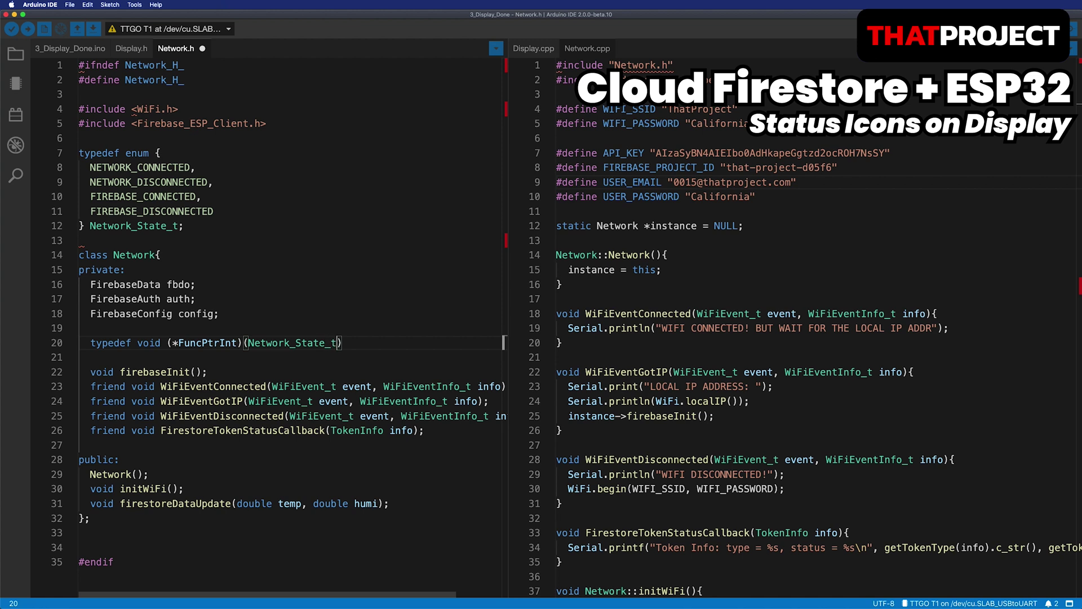
pyautogui.write(');')
pyautogui.click(154, 475)
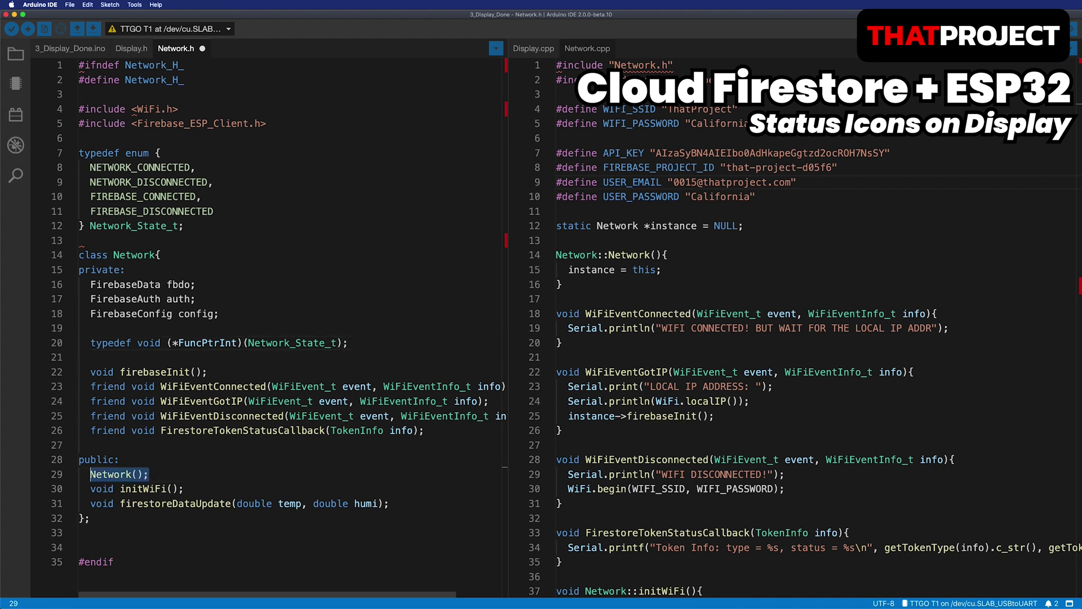
pyautogui.hotkey('shift', 'alt', 'Down')
pyautogui.press('Left')
pyautogui.press('Left')
pyautogui.write('Func')
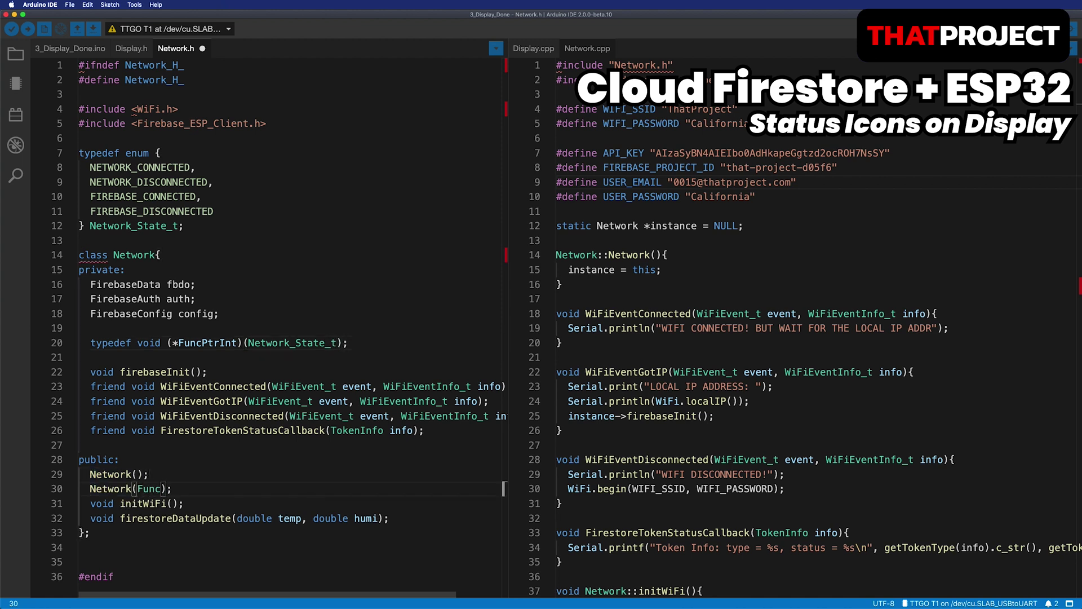
pyautogui.write('PtrInt f')
pyautogui.press('End')
pyautogui.press('super+s')
# Implement the callback-taking constructor in Network.cpp that stores the callback, and save.
pyautogui.click(558, 298)
pyautogui.press('Return')
pyautogui.press('Return')
pyautogui.press('Up')
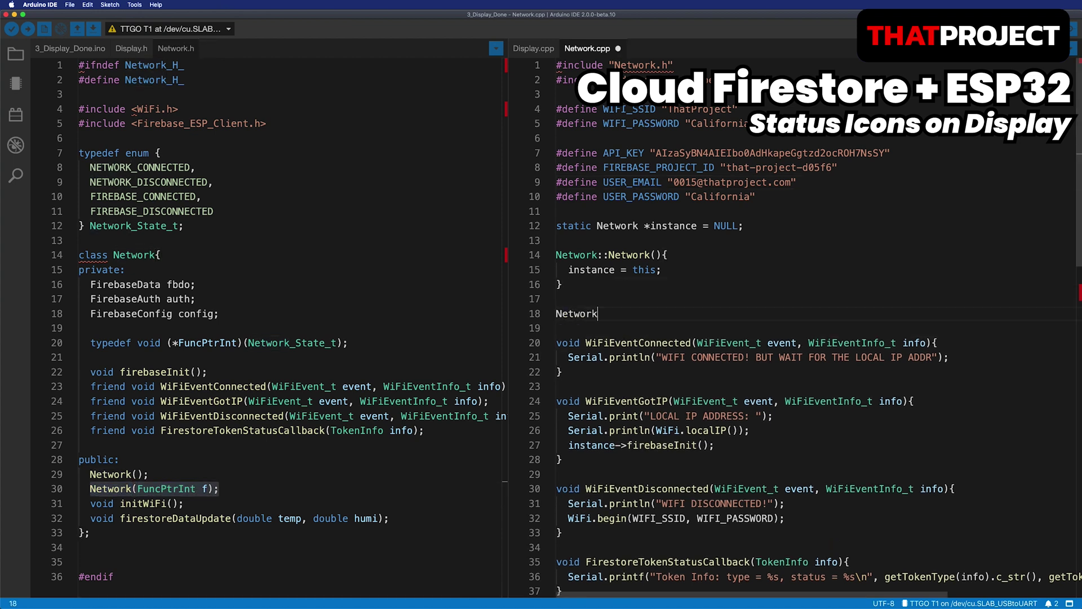
pyautogui.write('::Network(FuncPtrInt f){')
pyautogui.press('Return')
pyautogui.click(674, 269)
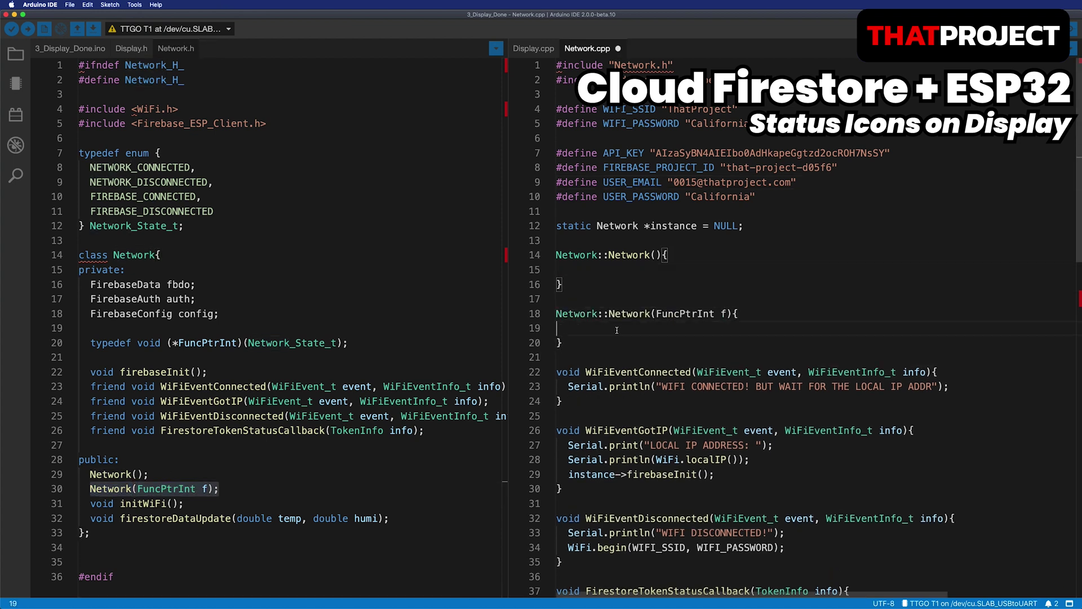
pyautogui.write('instance = this;')
pyautogui.press('Return')
pyautogui.write('callbackEv')
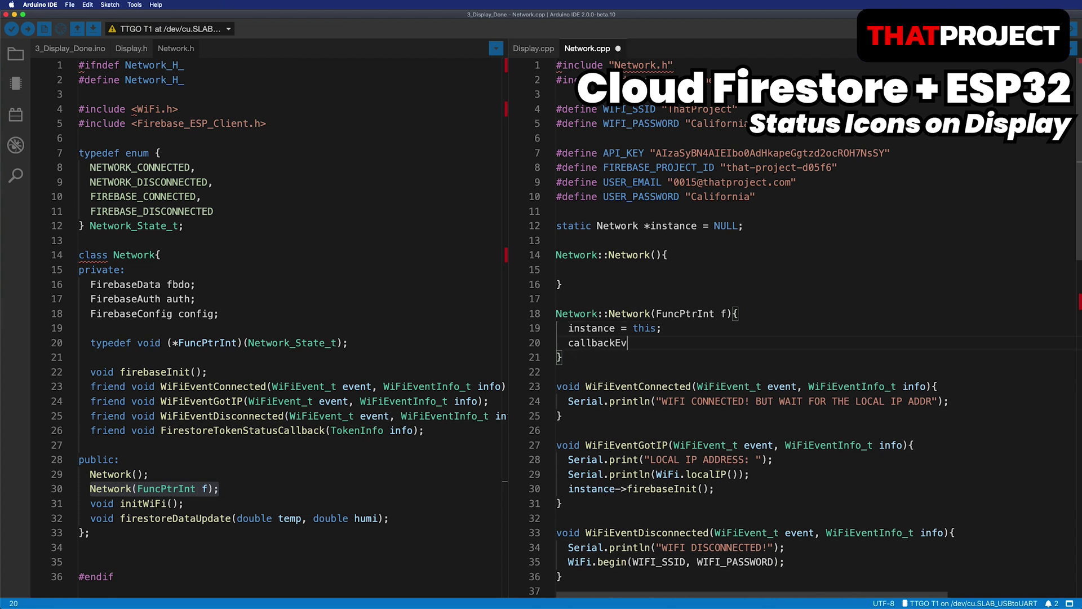
pyautogui.write('ent = f;')
pyautogui.doubleClick(605, 343)
pyautogui.hotkey('ctrl', 's')
# Declare a callBackEvent member in the Network.h public section and save the header.
pyautogui.click(310, 477)
pyautogui.press('Home')
pyautogui.press('Return')
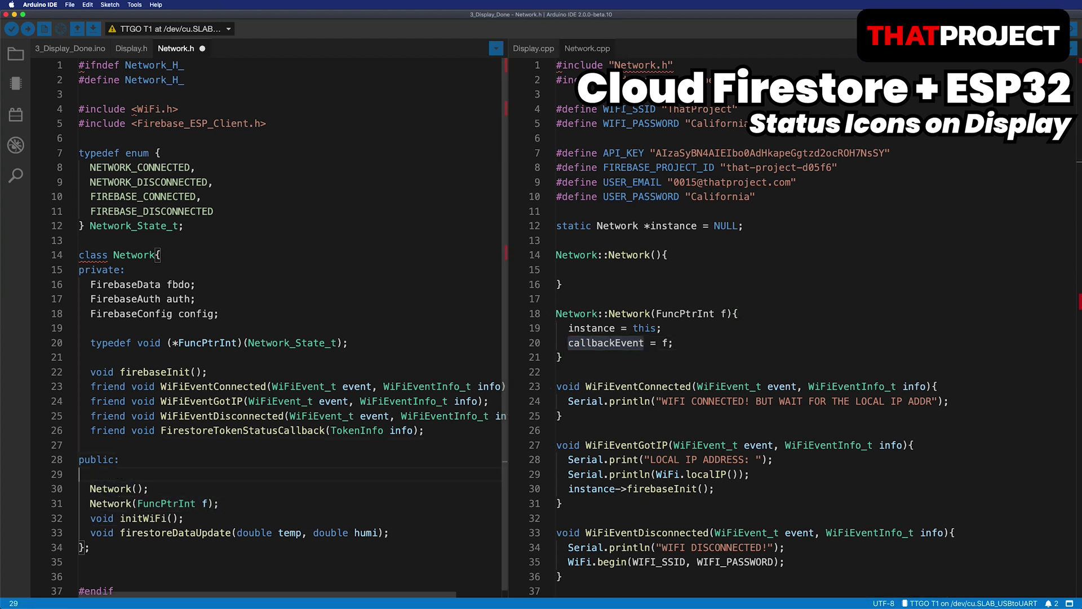
pyautogui.press('Up')
pyautogui.write('FuncPtrInt callBack')
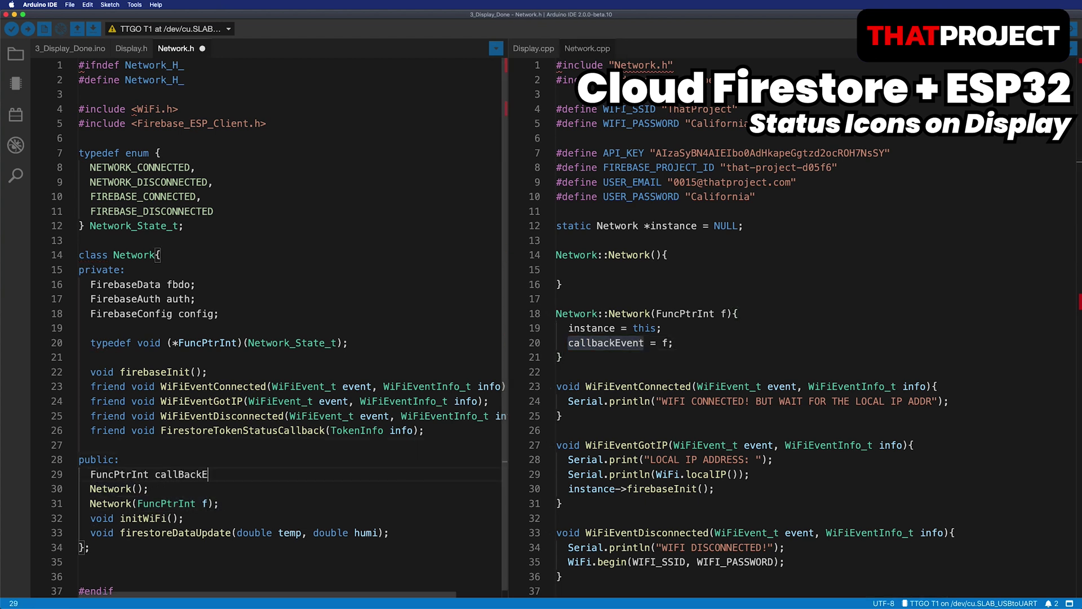
pyautogui.write('Event;')
pyautogui.hotkey('ctrl', 's')
pyautogui.doubleClick(194, 474)
# Fix the misspelled callbackEvent to callBackEvent in the constructor and collapse the default constructor.
pyautogui.hotkey('ctrl', 'c')
pyautogui.doubleClick(606, 343)
pyautogui.hotkey('ctrl', 'v')
pyautogui.click(708, 340)
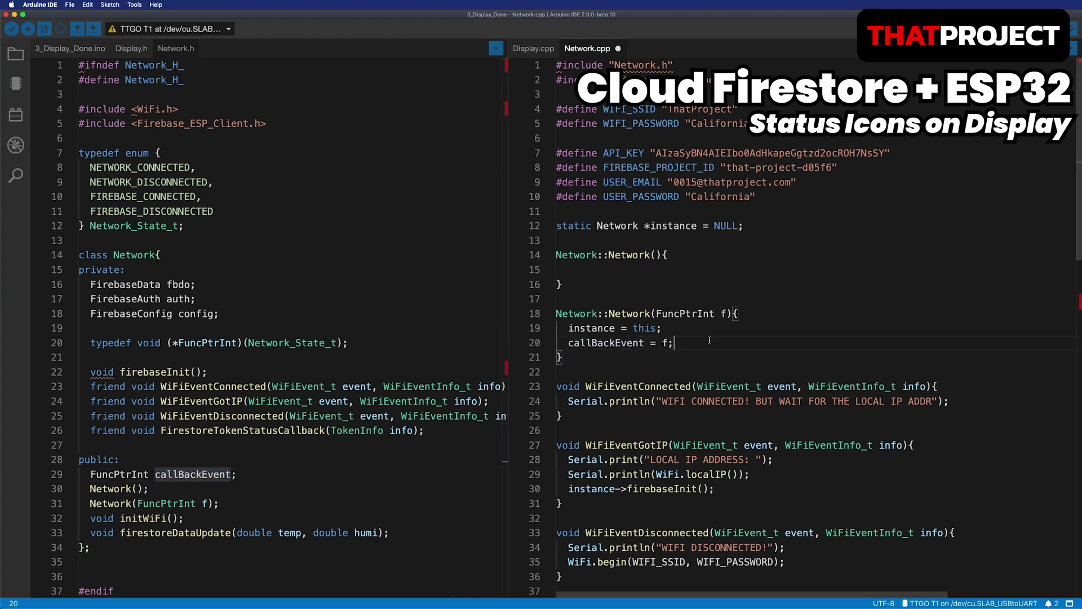
pyautogui.hotkey('ctrl', 's')
pyautogui.press('Up')
pyautogui.press('Up')
pyautogui.press('Up')
pyautogui.press('Delete')
pyautogui.press('Delete')
pyautogui.press('Down')
pyautogui.press('Down')
pyautogui.press('Down')
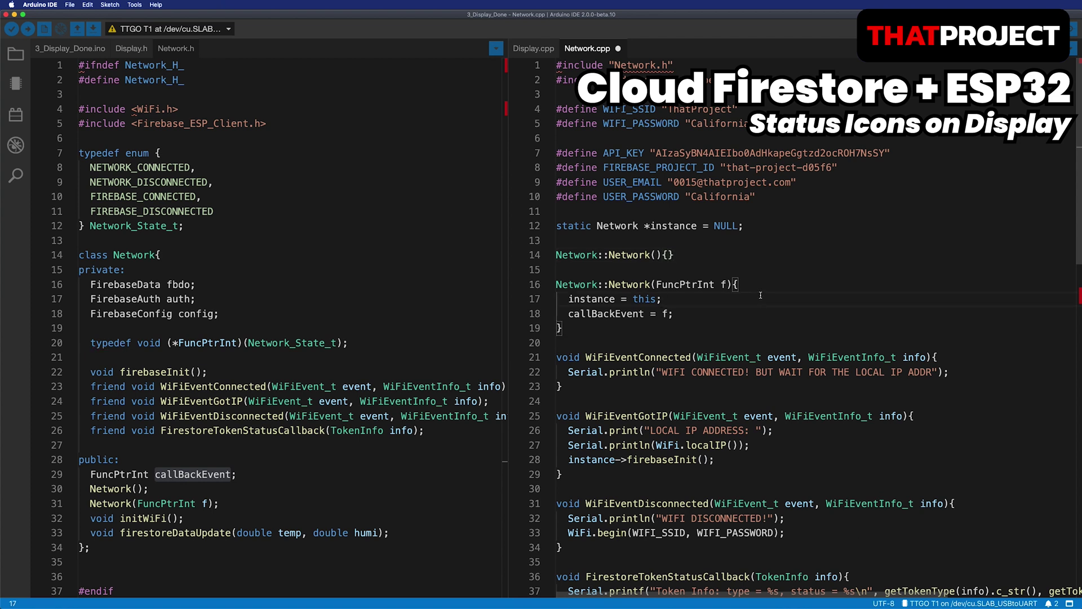
pyautogui.scroll(-1, 761, 294)
# Call callBackEvent(NETWORK_CONNECTED) in the got-IP handler before the Firebase init call.
pyautogui.click(750, 426)
pyautogui.press('Return')
pyautogui.write('insta')
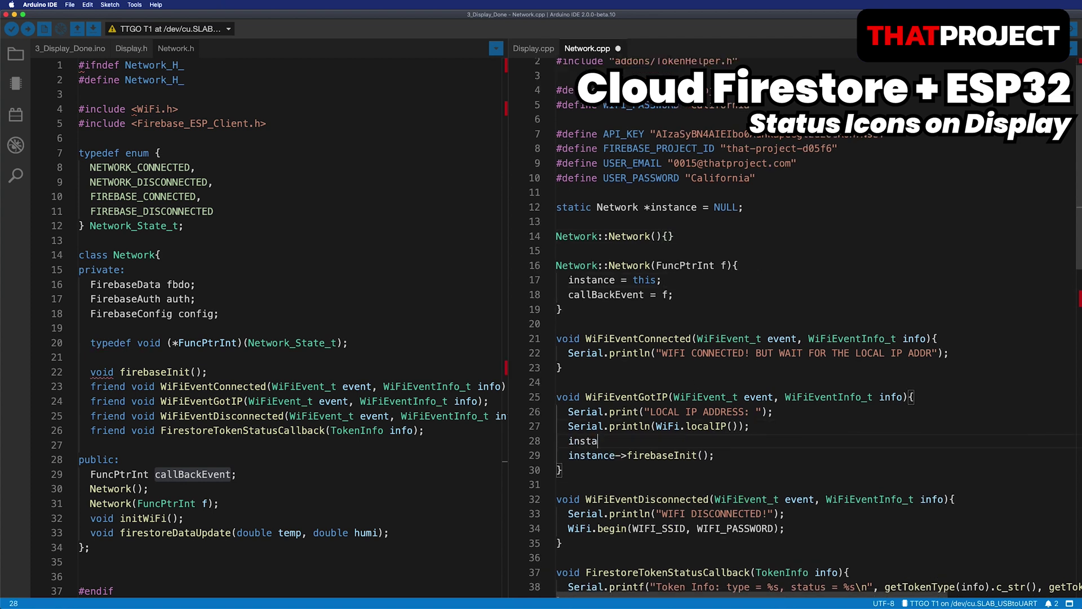
pyautogui.write('nce->callBackEven')
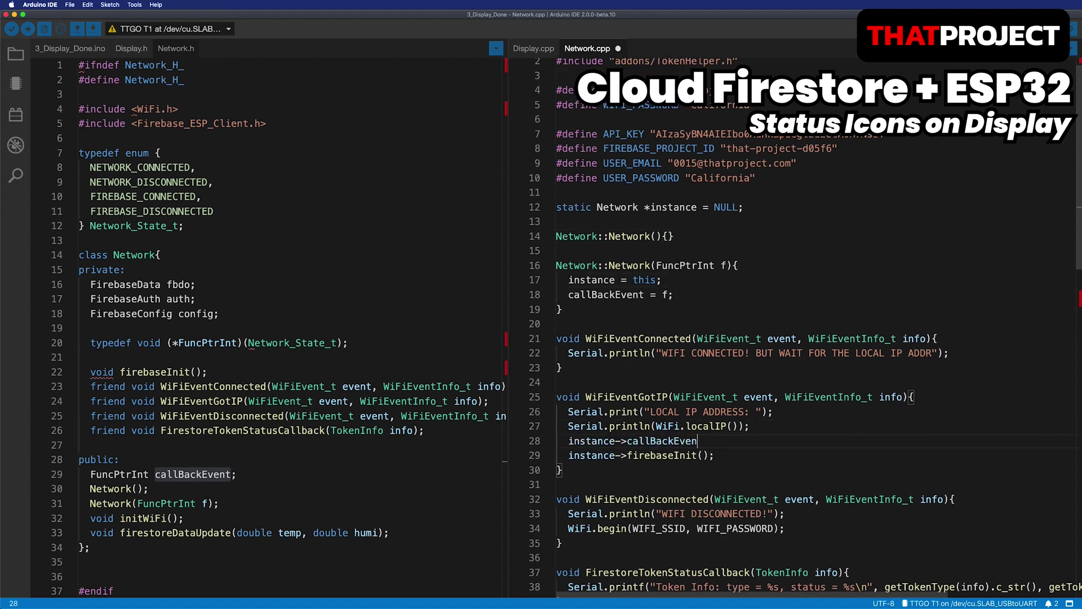
pyautogui.write('t(NETWORK_CONNECTED')
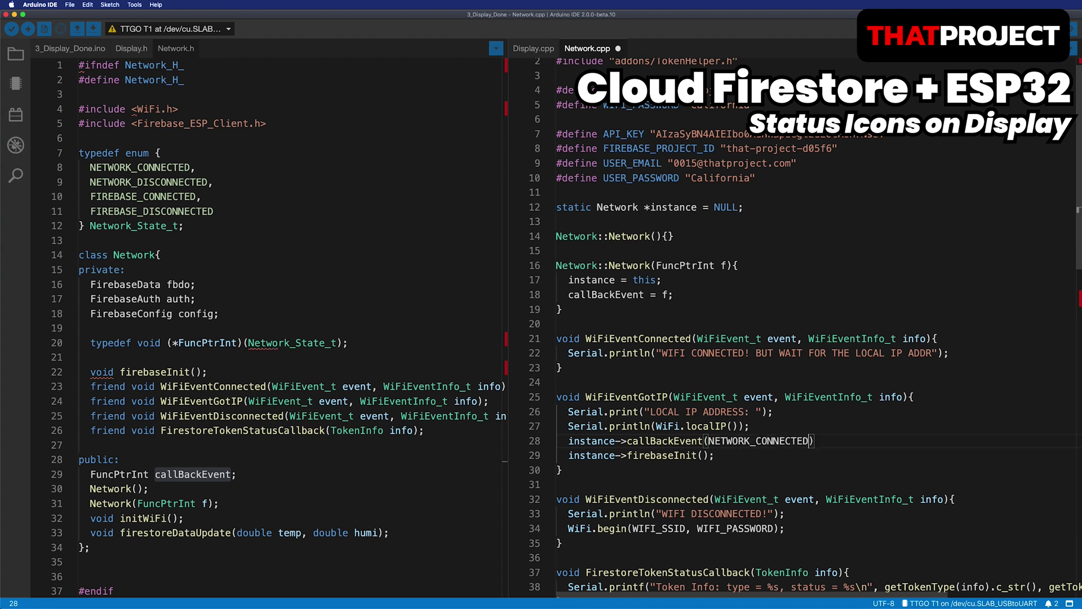
pyautogui.press('End')
pyautogui.write(';')
pyautogui.hotkey('shift', 'Home')
pyautogui.hotkey('ctrl', 'c')
# Add a NETWORK_DISCONNECTED callback call after the message in the WiFi disconnected handler.
pyautogui.click(787, 494)
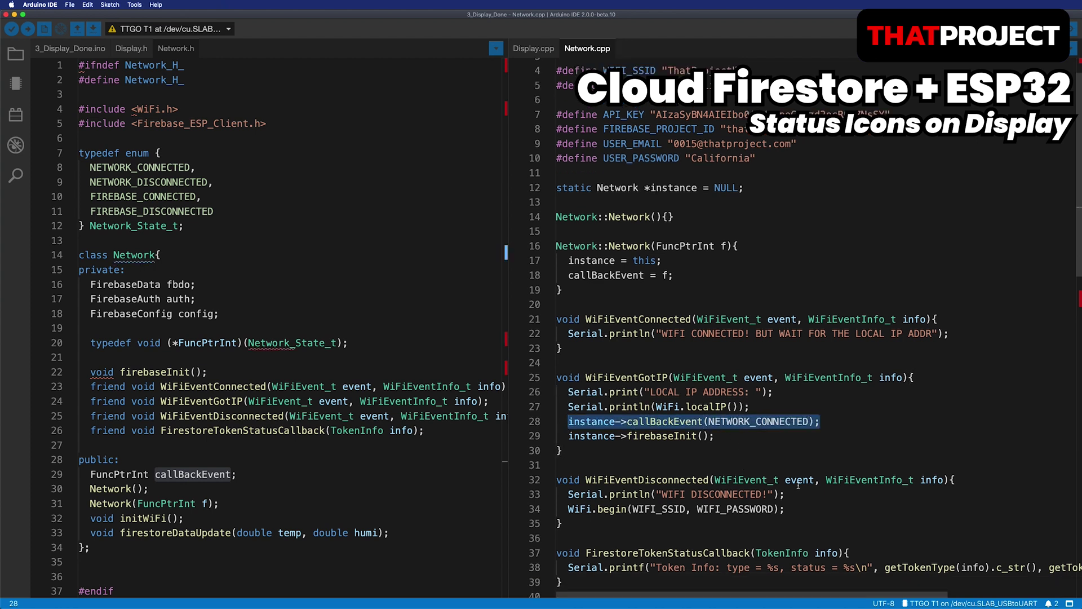
pyautogui.press('Return')
pyautogui.hotkey('ctrl', 'v')
pyautogui.click(754, 508)
pyautogui.write('DIS')
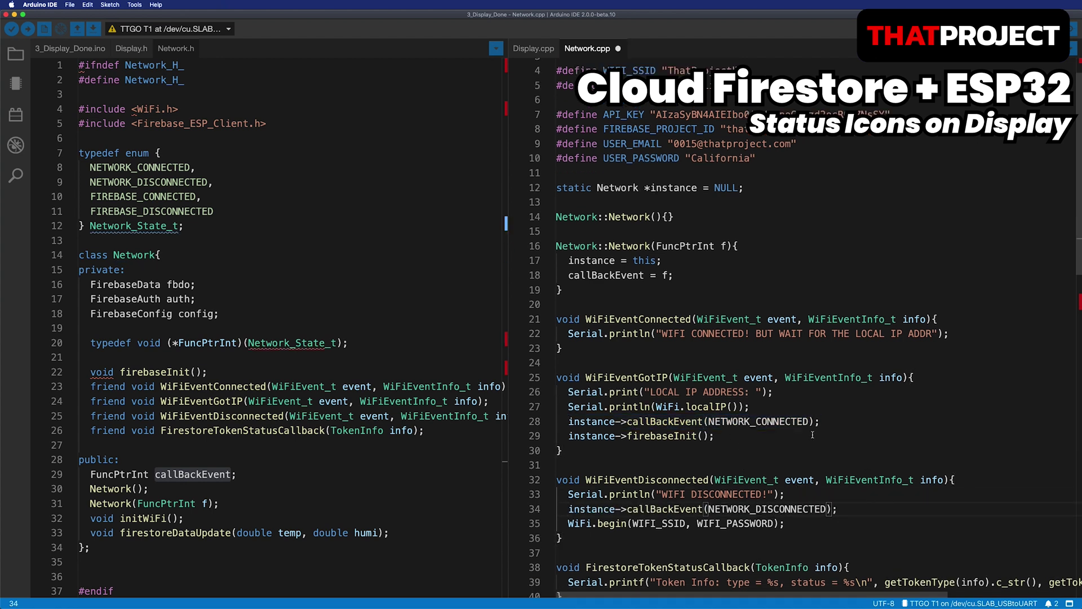
pyautogui.scroll(-5, 860, 414)
pyautogui.press('End')
pyautogui.hotkey('shift', 'Home')
pyautogui.scroll(-2, 860, 414)
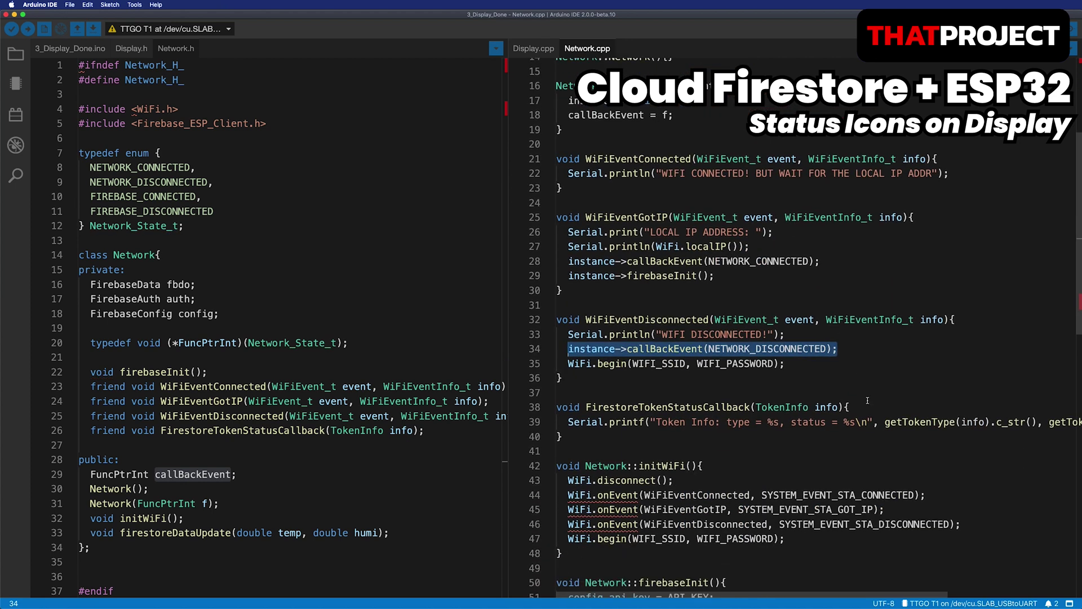
pyautogui.scroll(-3, 850, 388)
# In the token status callback, add a token-ready condition calling callBackEvent(FIREBASE_CONNECTED).
pyautogui.click(843, 365)
pyautogui.press('End')
pyautogui.press('Return')
pyautogui.write('if(inf')
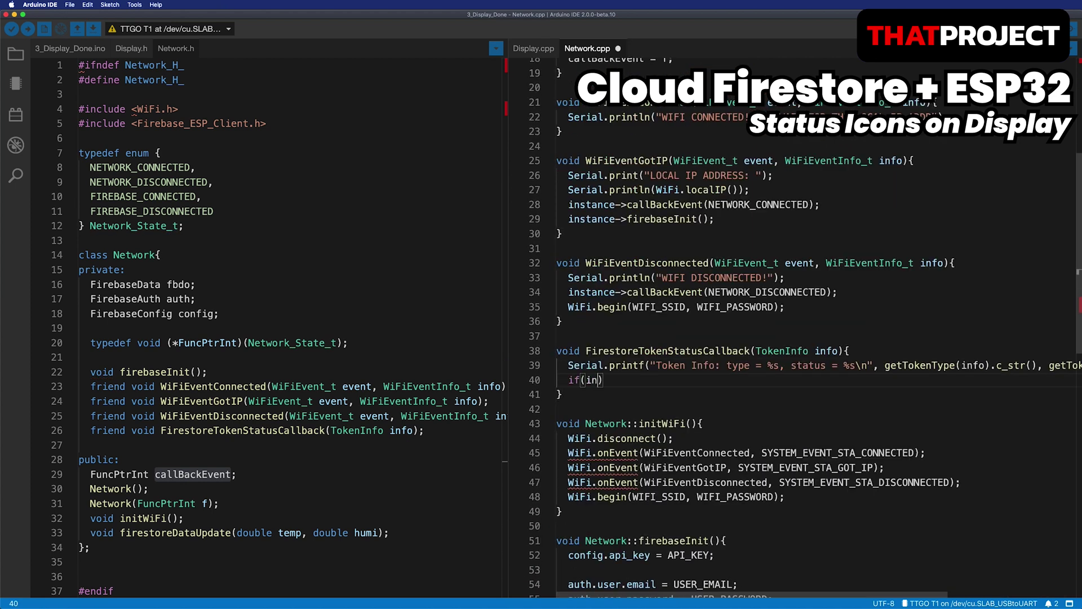
pyautogui.write('o.status == token')
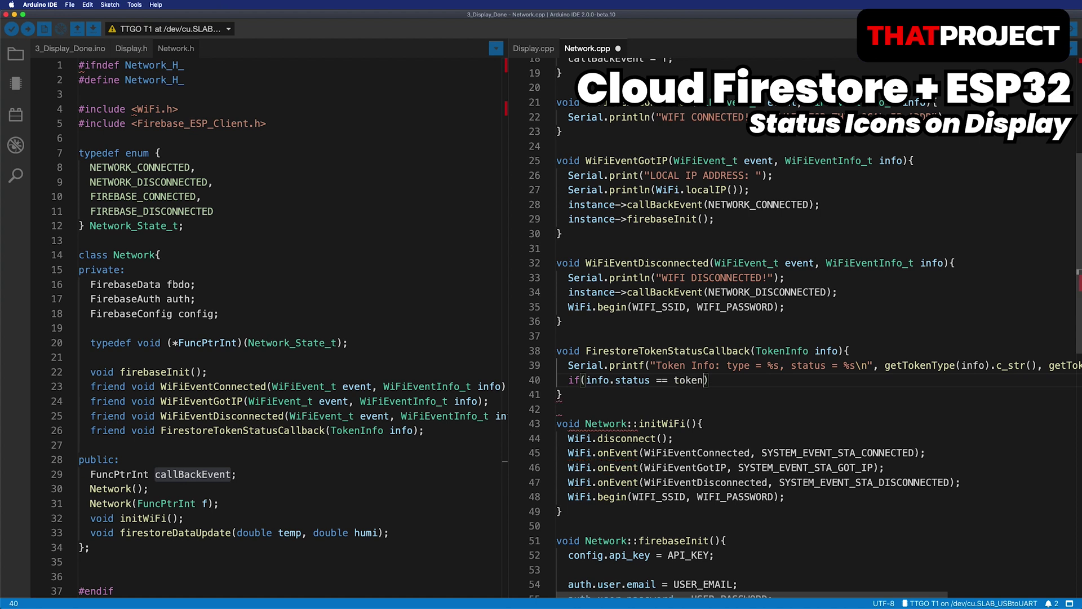
pyautogui.write('_status_ready){')
pyautogui.press('Return')
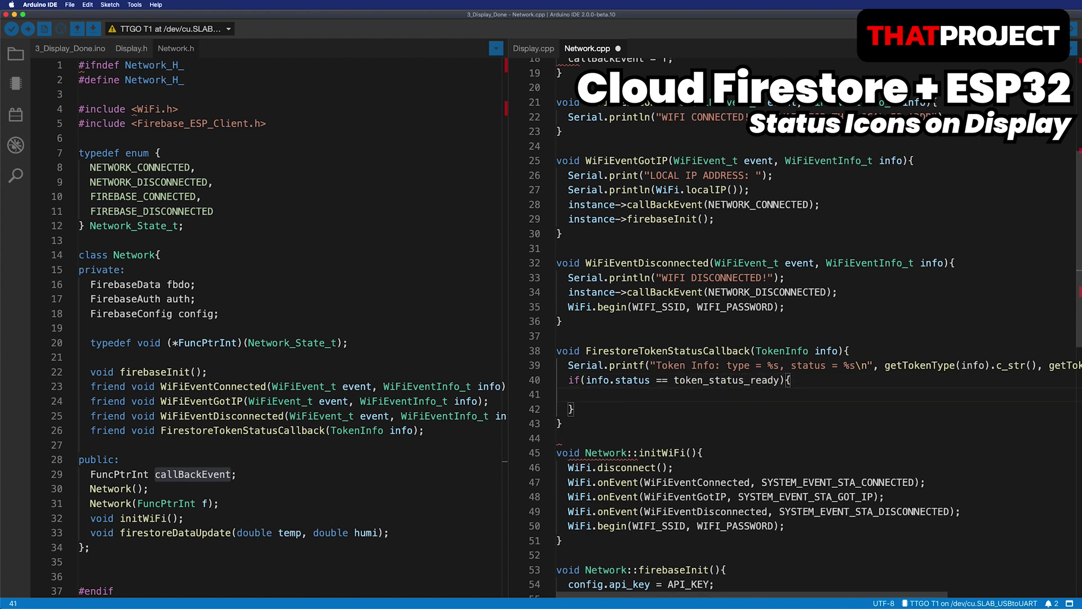
pyautogui.hotkey('ctrl', 'v')
pyautogui.hotkey('ctrl', 's')
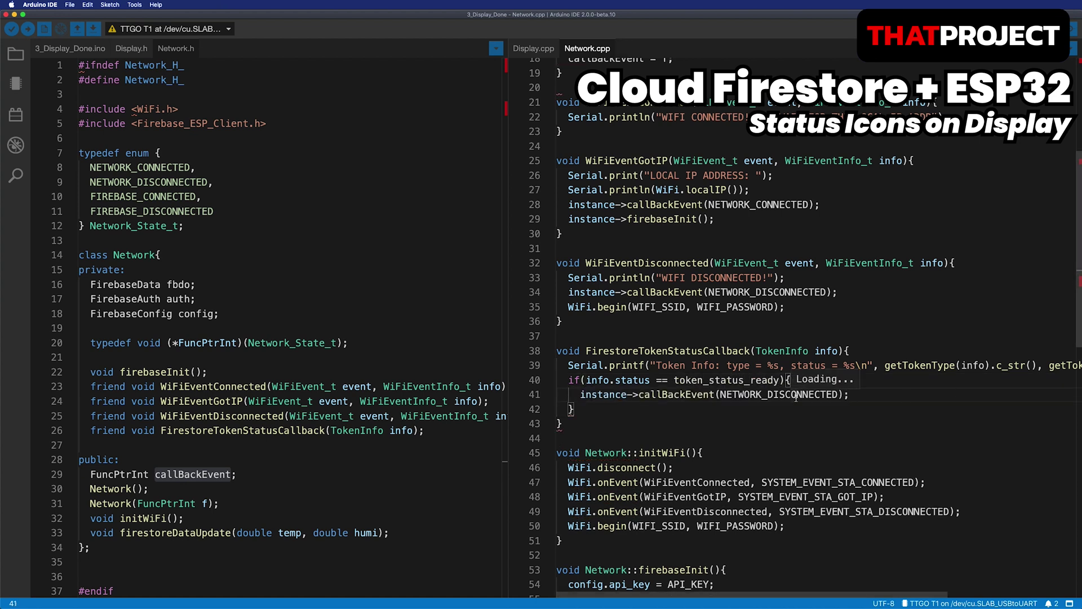
pyautogui.doubleClick(144, 197)
pyautogui.doubleClick(802, 394)
pyautogui.hotkey('ctrl', 'v')
pyautogui.write('else{')
# Add an else branch calling callBackEvent(FIREBASE_DISCONNECTED) and save Network.cpp.
pyautogui.press('Return')
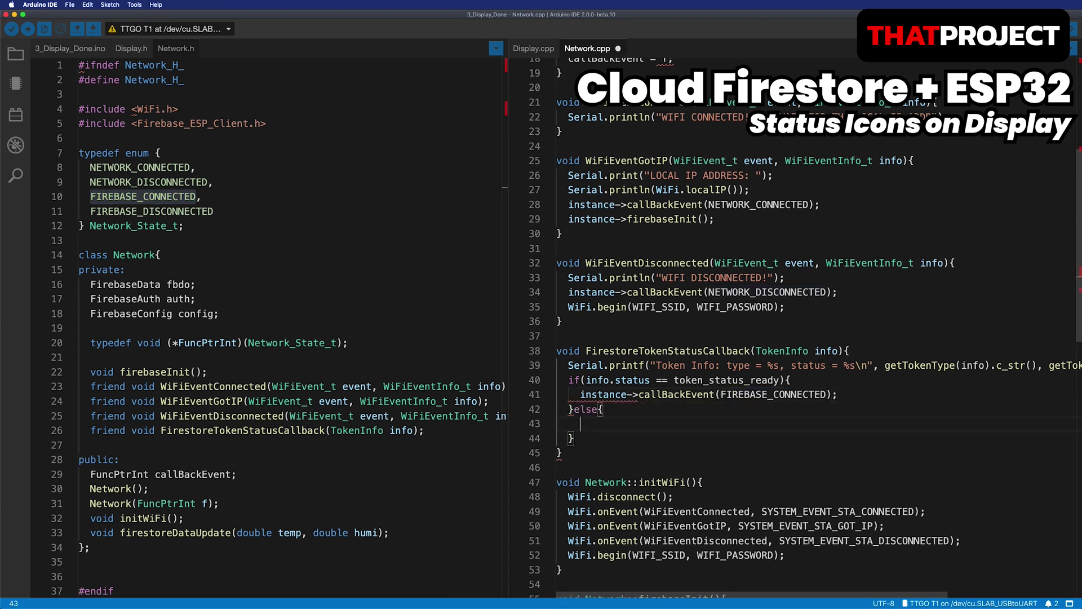
pyautogui.hotkey('ctrl', 'v')
pyautogui.doubleClick(152, 211)
pyautogui.hotkey('ctrl', 'c')
pyautogui.doubleClick(769, 424)
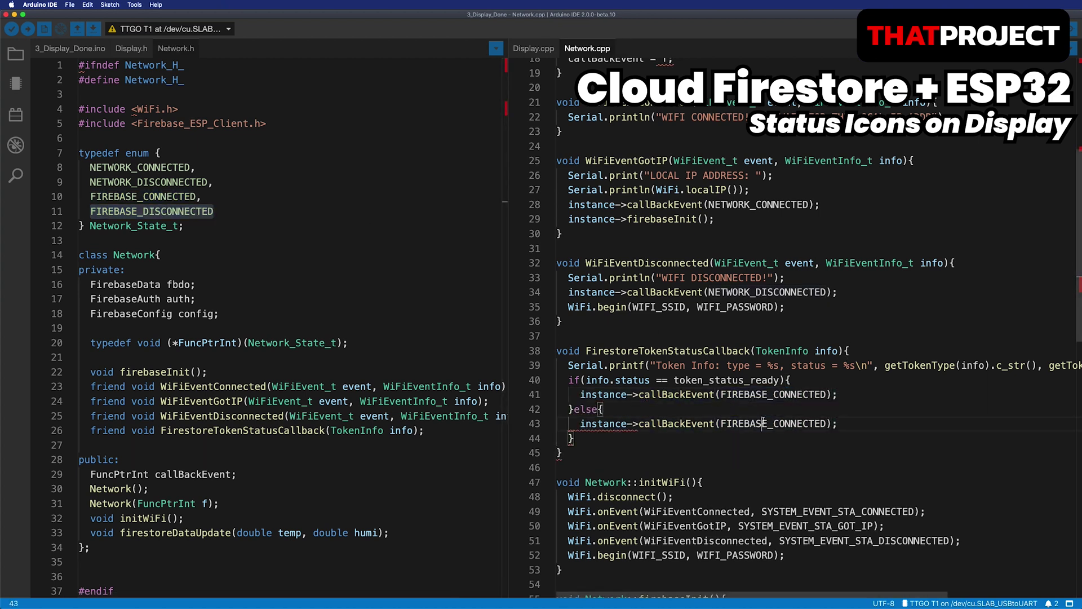
pyautogui.hotkey('ctrl', 'v')
pyautogui.hotkey('ctrl', 's')
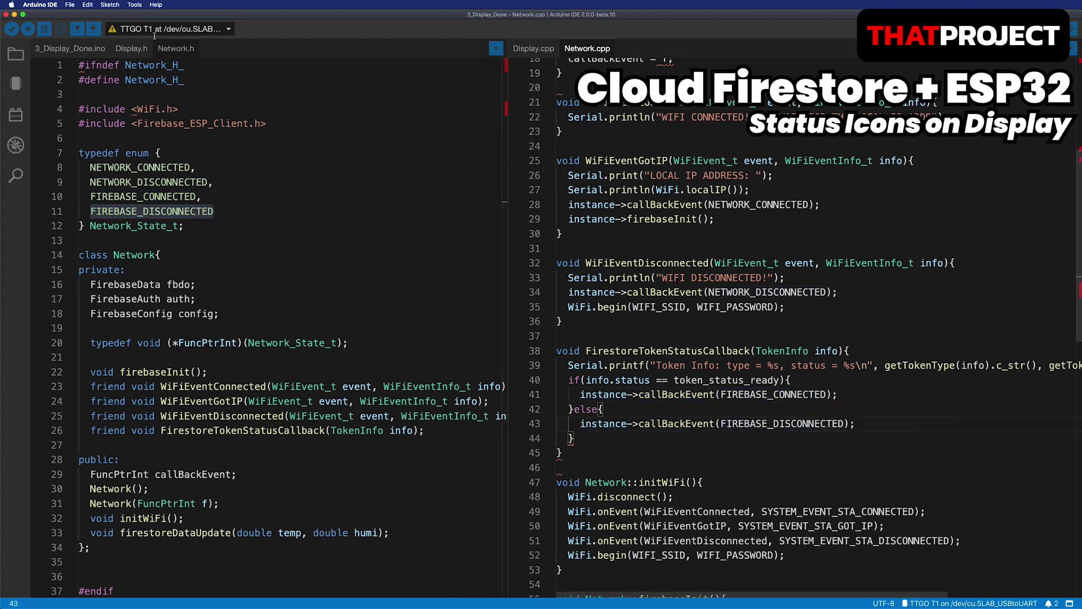
pyautogui.click(70, 49)
pyautogui.scroll(-1, 216, 394)
# Below initNetwork, write void networkEvent(Network_State_t event) containing a switch on event.
pyautogui.click(271, 481)
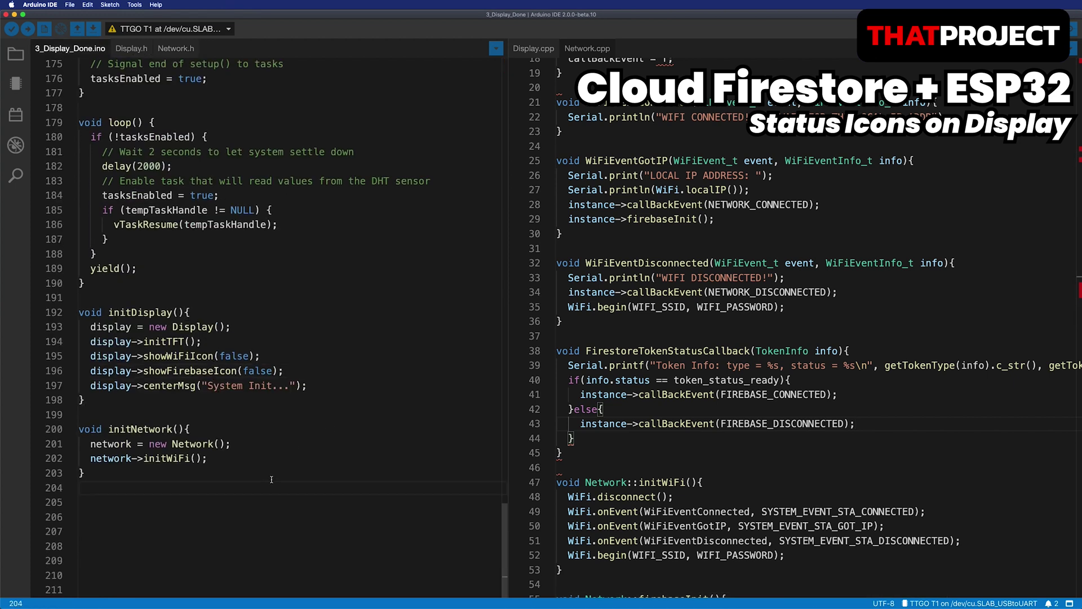
pyautogui.press('Return')
pyautogui.write('void')
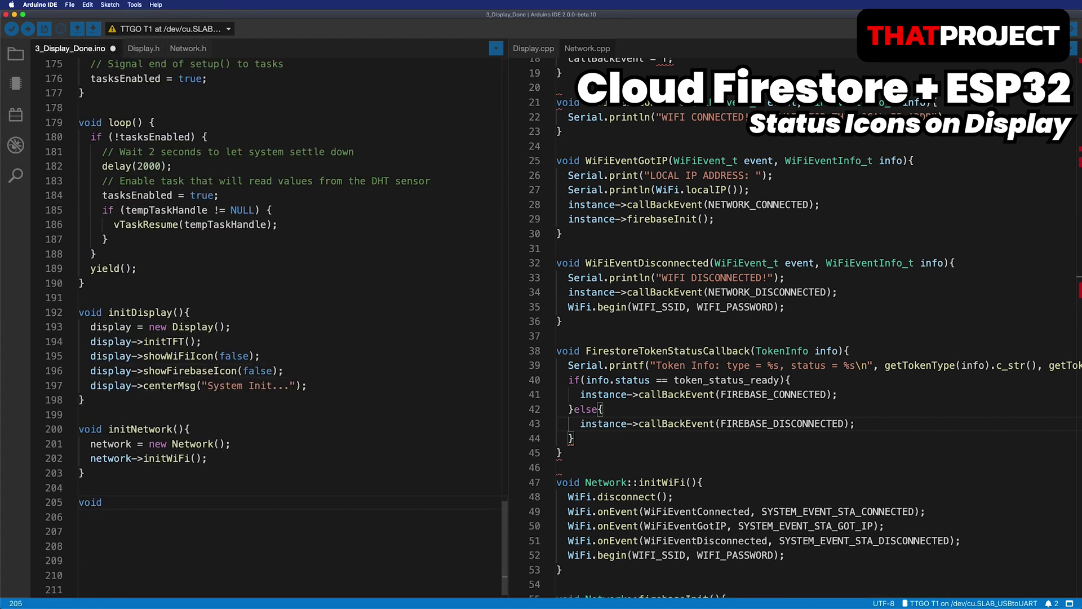
pyautogui.write(' networkEvent(Netw')
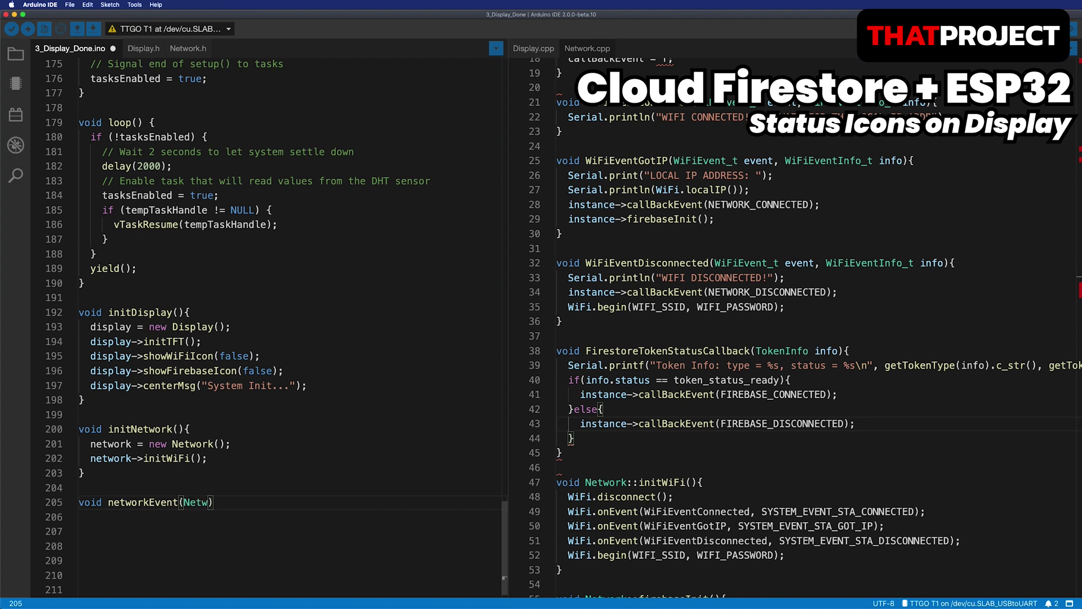
pyautogui.write('ork_State_')
pyautogui.write('t event){')
pyautogui.press('Return')
pyautogui.press('Down')
pyautogui.press('Down')
pyautogui.press('Down')
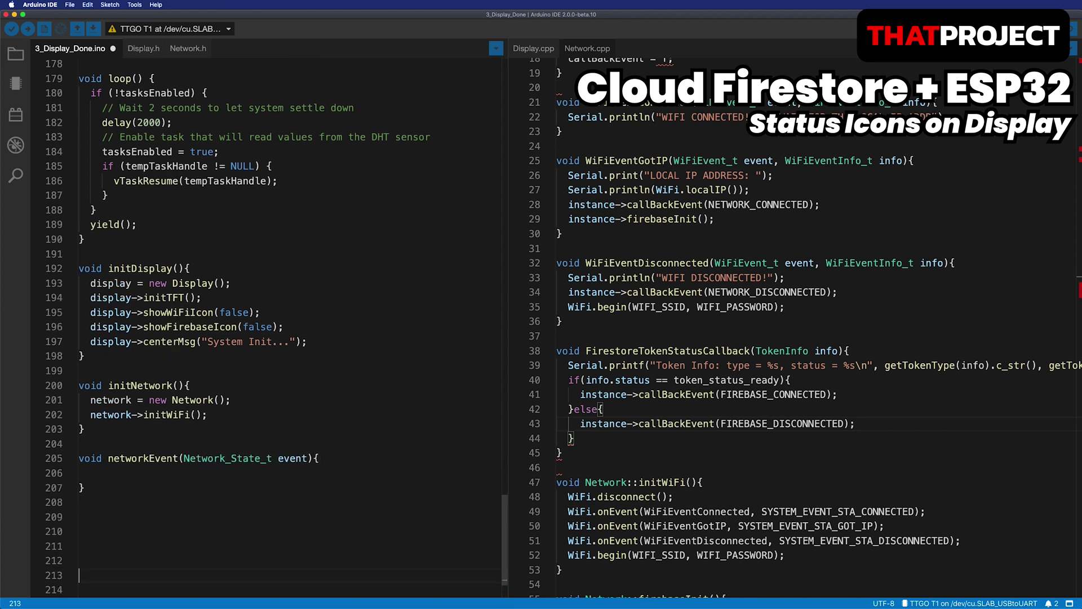
pyautogui.press('Up')
pyautogui.press('Up')
pyautogui.press('Up')
pyautogui.write('switch(event){')
pyautogui.press('Return')
pyautogui.write('case')
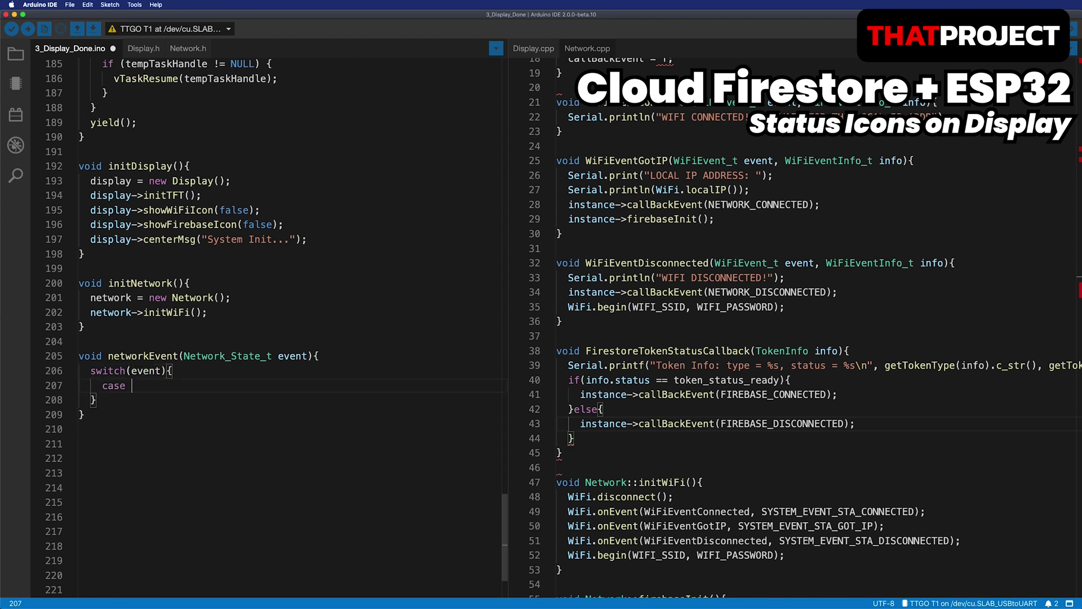
# Add a NETWORK_CONNECTED case that calls showWiFiIcon(true).
pyautogui.doubleClick(759, 205)
pyautogui.press('super+c')
pyautogui.click(179, 385)
pyautogui.press('super+v')
pyautogui.write(':')
pyautogui.press('Return')
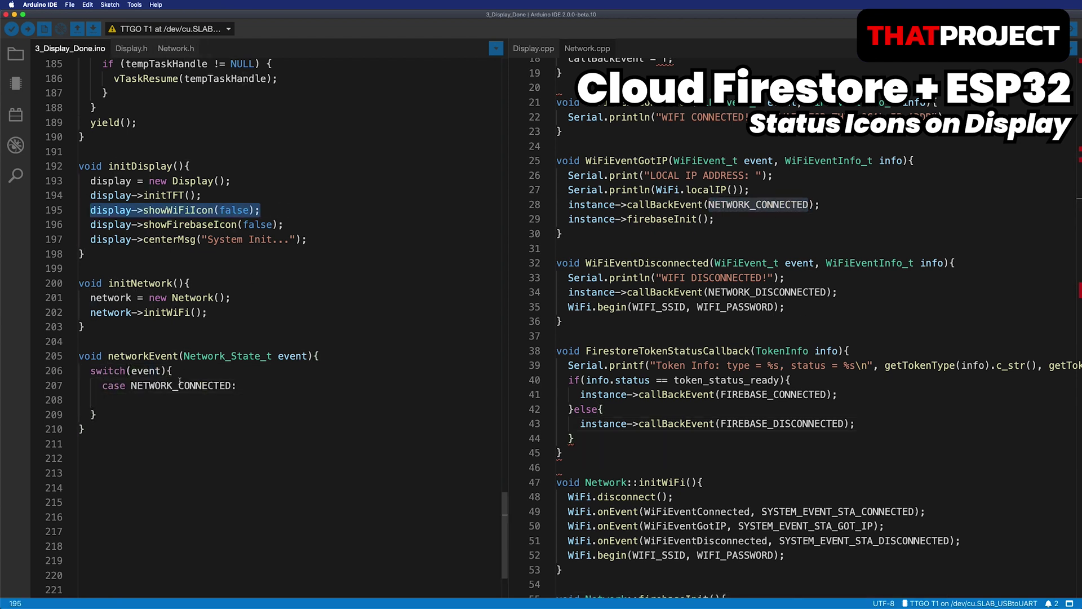
pyautogui.press('super+v')
pyautogui.press('BackSpace')
pyautogui.press('BackSpace')
pyautogui.press('BackSpace')
pyautogui.write('true);')
pyautogui.press('Return')
pyautogui.write('break; case')
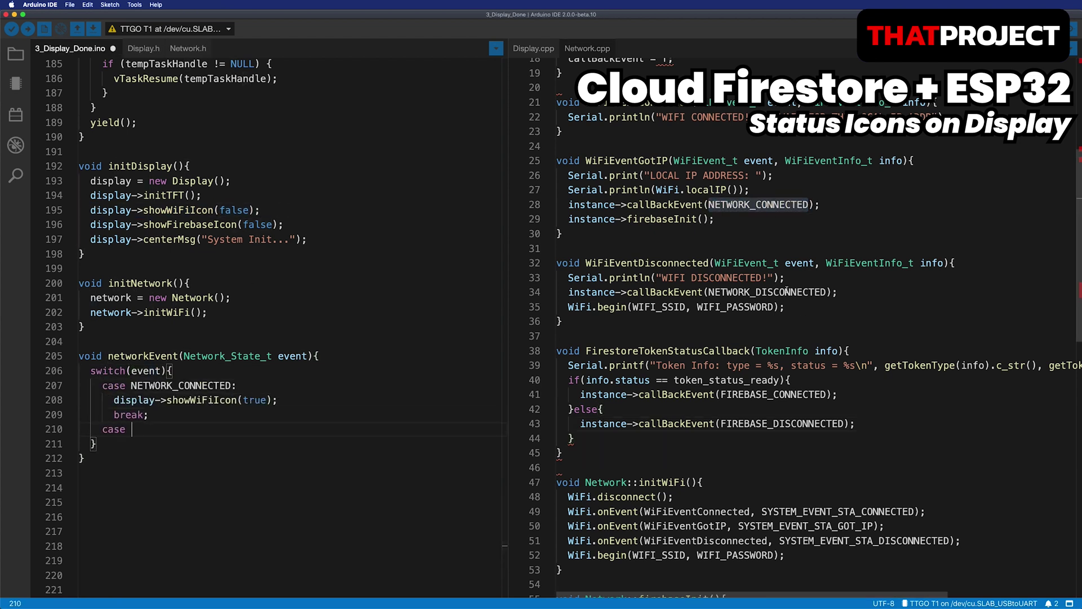
# Add a NETWORK_DISCONNECTED case that turns the WiFi icon off.
pyautogui.doubleClick(787, 292)
pyautogui.press('super+c')
pyautogui.click(126, 429)
pyautogui.press('super+v')
pyautogui.write(': display->showWiFiIcon(false); break;')
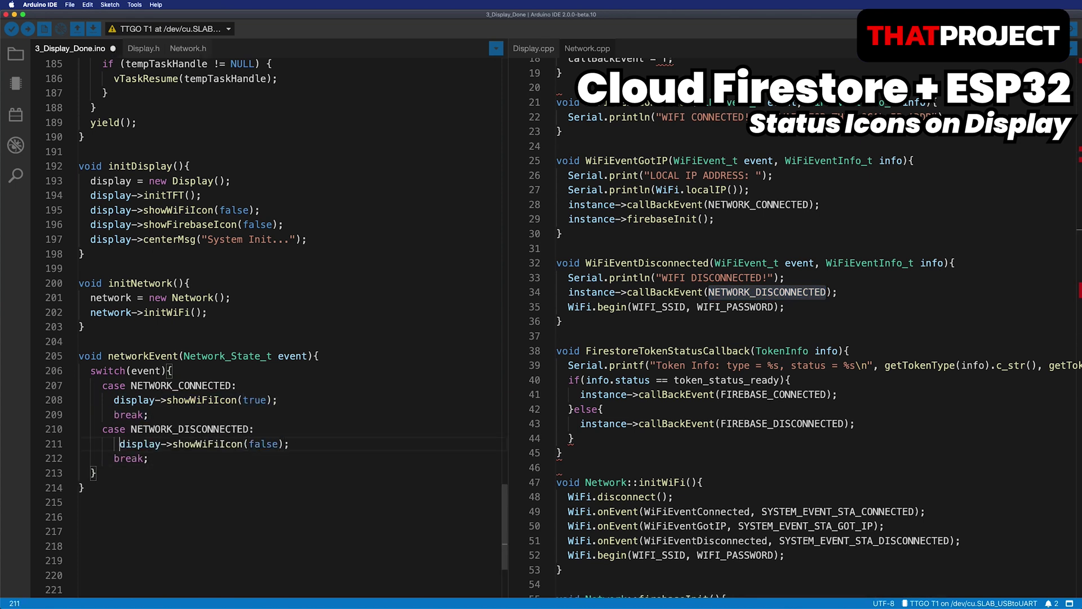
pyautogui.press('Down')
pyautogui.press('End')
pyautogui.press('Return')
pyautogui.write('case')
# Add a FIREBASE_CONNECTED case that shows the Firebase icon, followed by break.
pyautogui.doubleClick(774, 395)
pyautogui.click(197, 470)
pyautogui.press('super+v')
pyautogui.write(':')
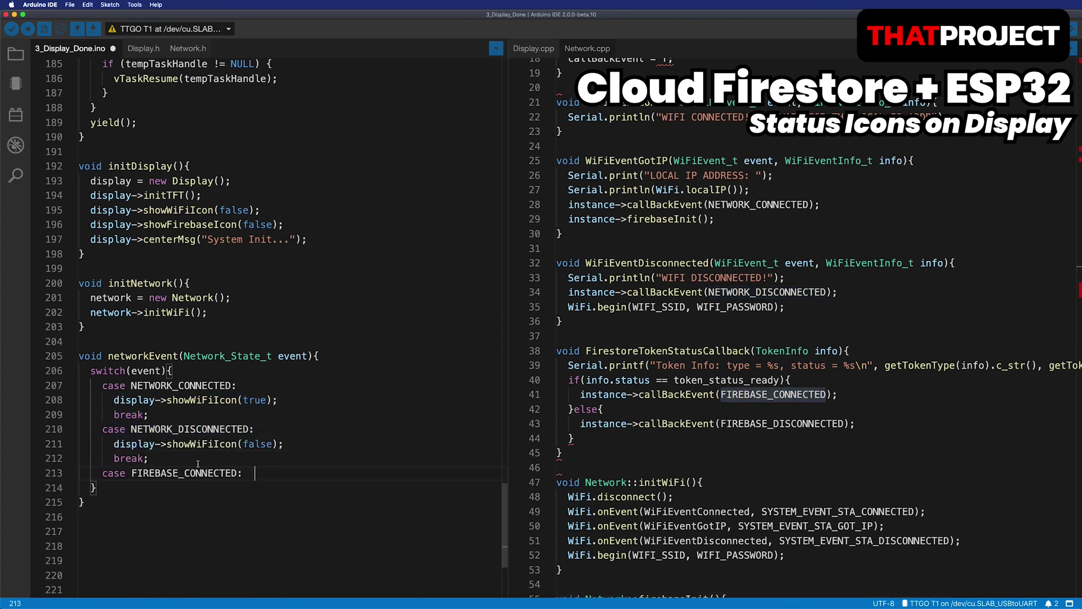
pyautogui.press('Return')
pyautogui.write('display->showFirebaseIcon(true);')
pyautogui.press('Return')
pyautogui.write('break;')
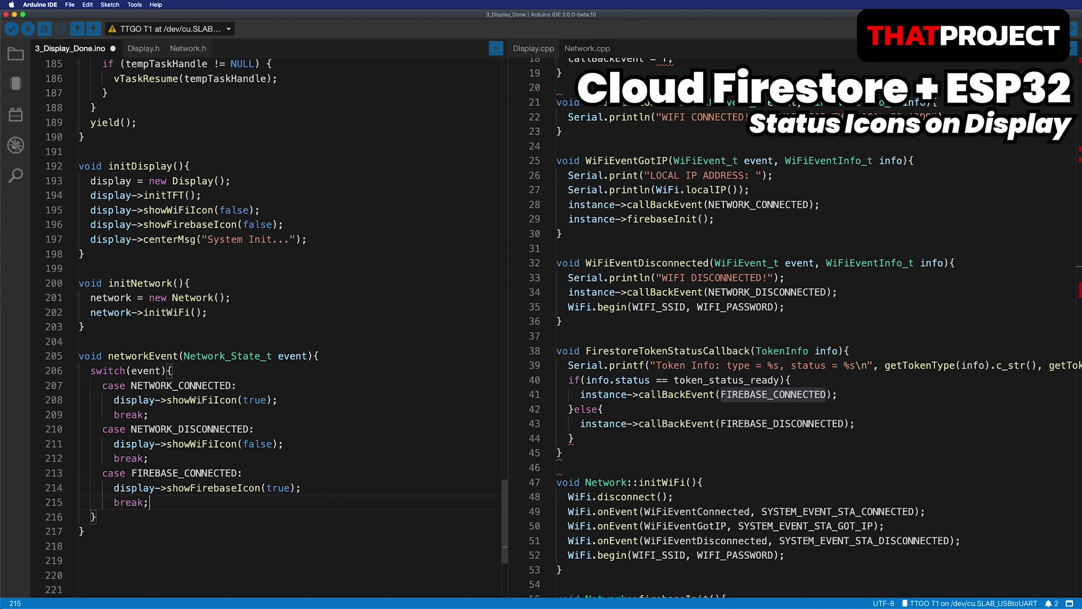
# Duplicate that case as FIREBASE_DISCONNECTED with the icon turned off, then begin the default case.
pyautogui.hotkey('shift', 'Up')
pyautogui.hotkey('shift', 'Up')
pyautogui.hotkey('shift', 'Home')
pyautogui.press('super+c')
pyautogui.press('super+v')
pyautogui.doubleClick(781, 423)
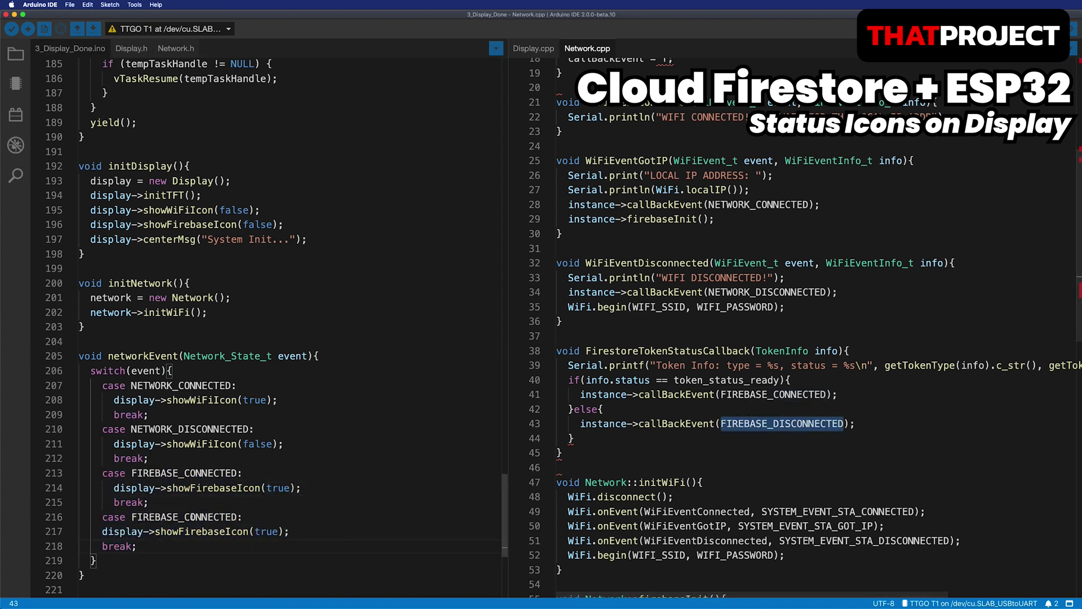
pyautogui.doubleClick(191, 517)
pyautogui.press('super+v')
pyautogui.doubleClick(269, 531)
pyautogui.write('false')
pyautogui.press('Return')
pyautogui.write('default')
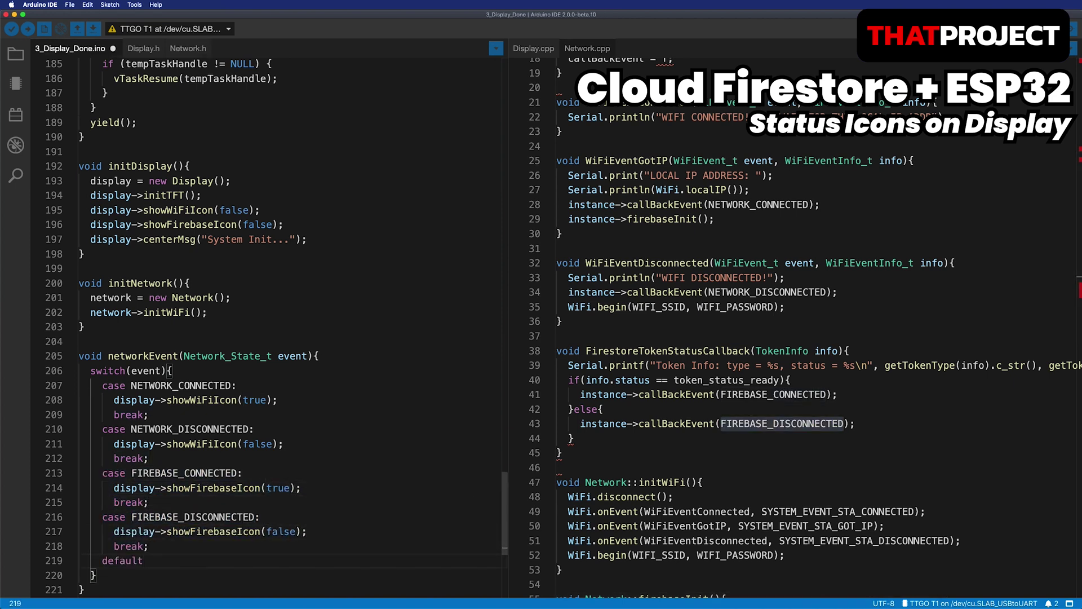
pyautogui.write(': break;')
# Declare void (*ptr)(Network_State_t) = &networkEvent at the top of initNetwork and save.
pyautogui.click(192, 282)
pyautogui.press('Return')
pyautogui.write('void ()')
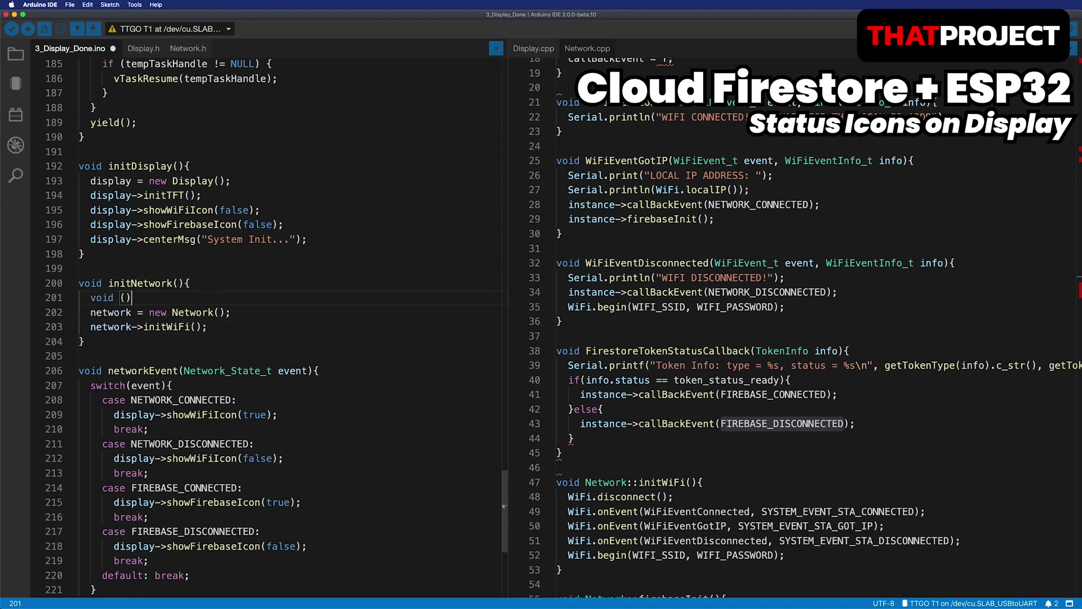
pyautogui.write('*ptr')
pyautogui.write(')(Network_')
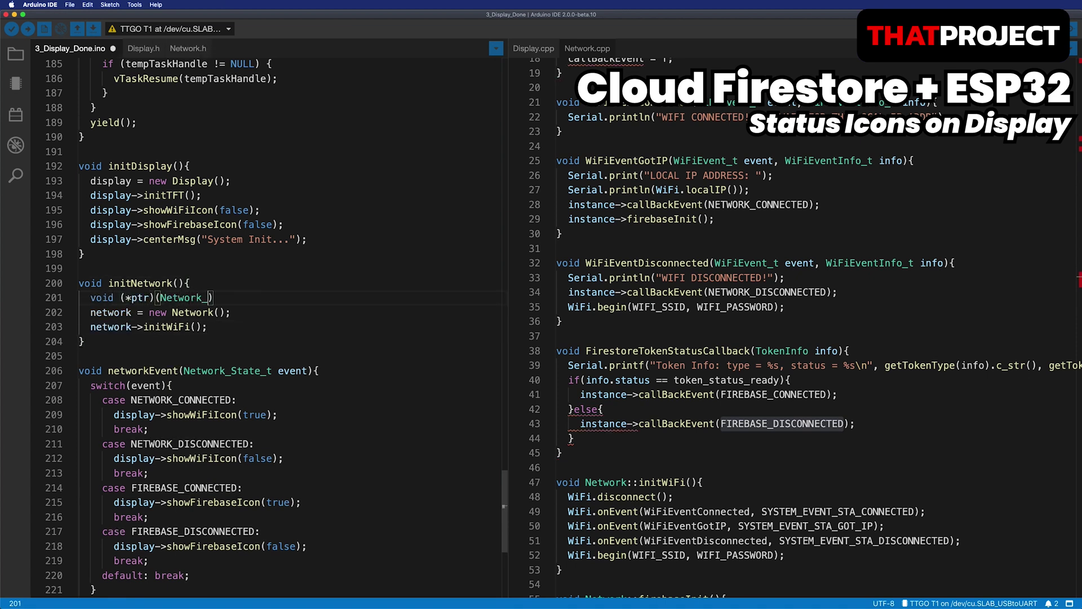
pyautogui.write('State_')
pyautogui.write('t) = &netwo')
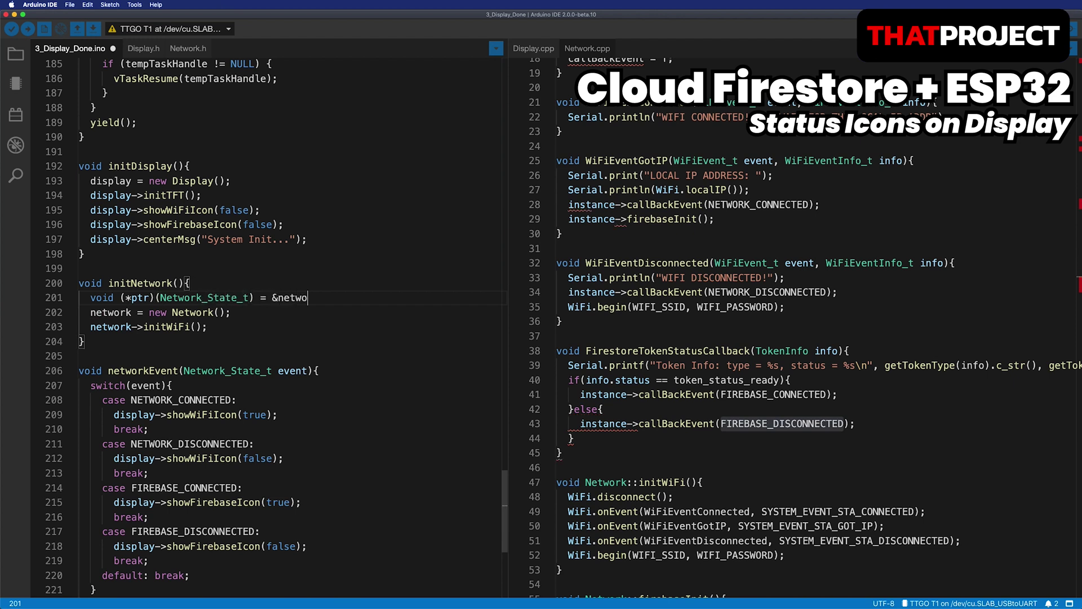
pyautogui.write('rkEvent;')
pyautogui.press('Return')
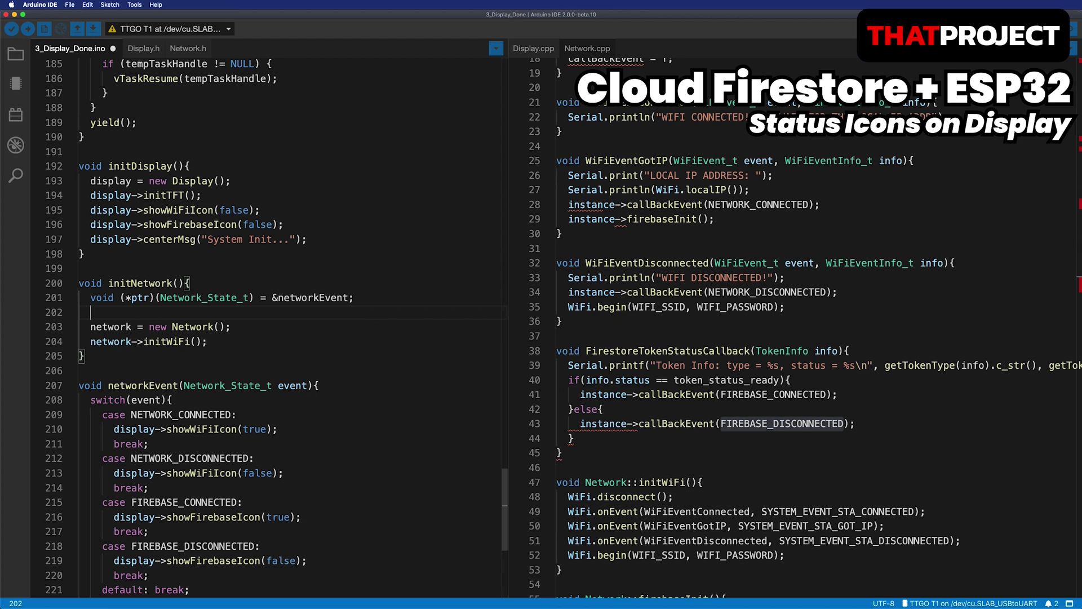
pyautogui.press('super+s')
# Pass ptr into the new Network() constructor call, tidy the blank line, and save the sketch.
pyautogui.click(218, 327)
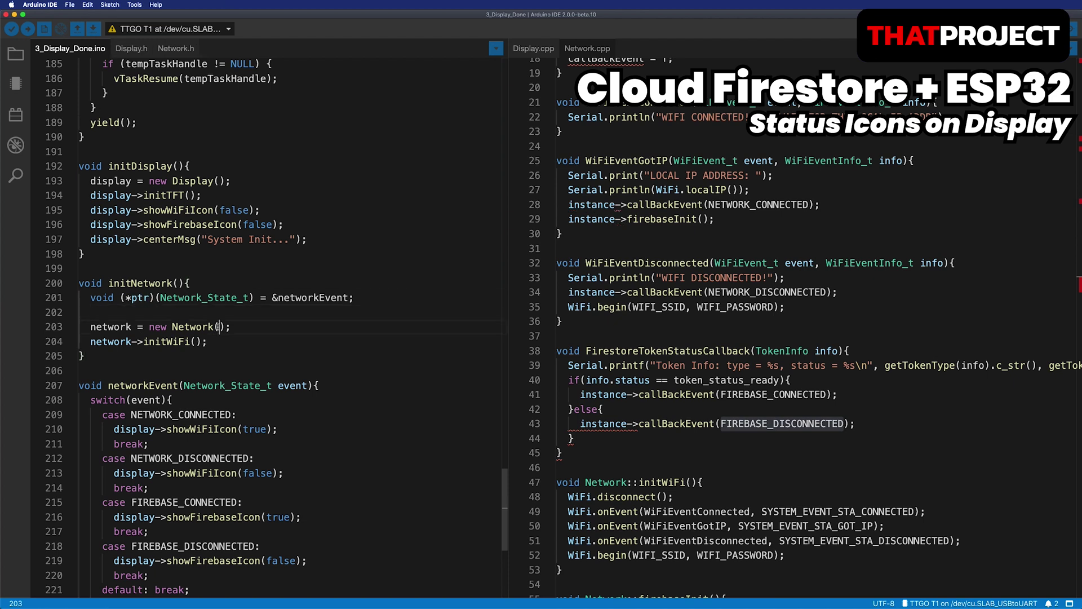
pyautogui.write('ptr')
pyautogui.press('Up')
pyautogui.press('BackSpace')
pyautogui.scroll(-1, 436, 324)
pyautogui.click(436, 325)
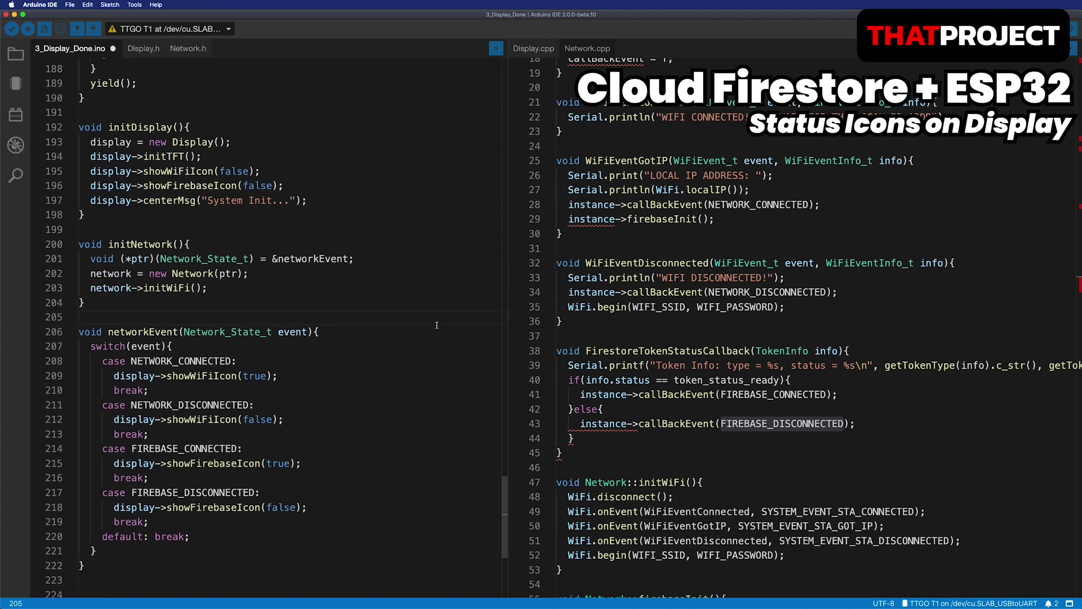
pyautogui.press('super+s')
# Upload to the TTGO T1, watch Firestore temperature and humidity in the Serial Monitor, then re-upload.
pyautogui.click(28, 28)
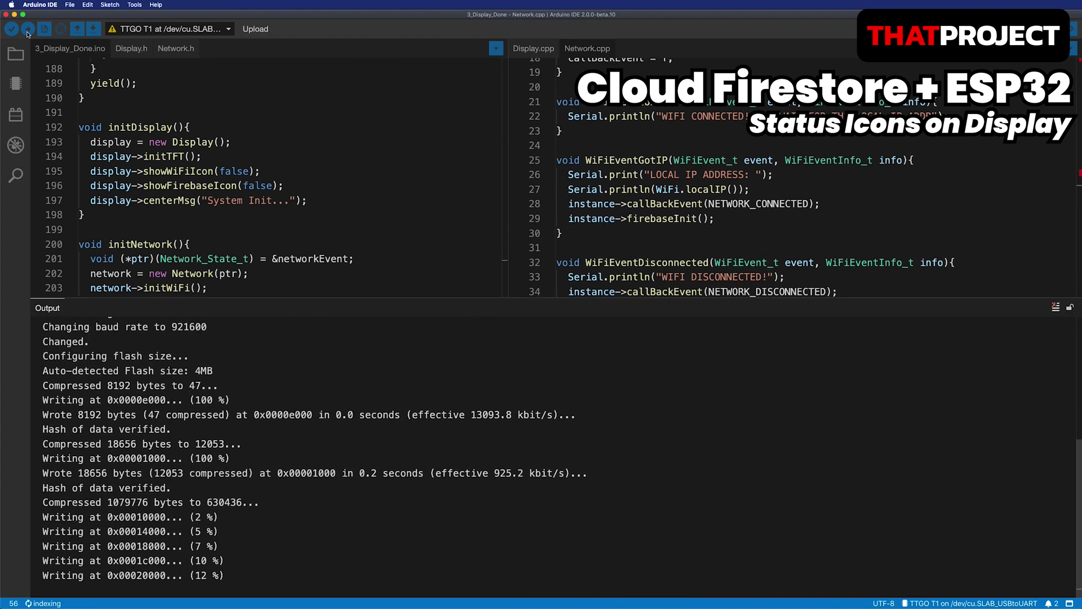
pyautogui.press('super+shift+m')
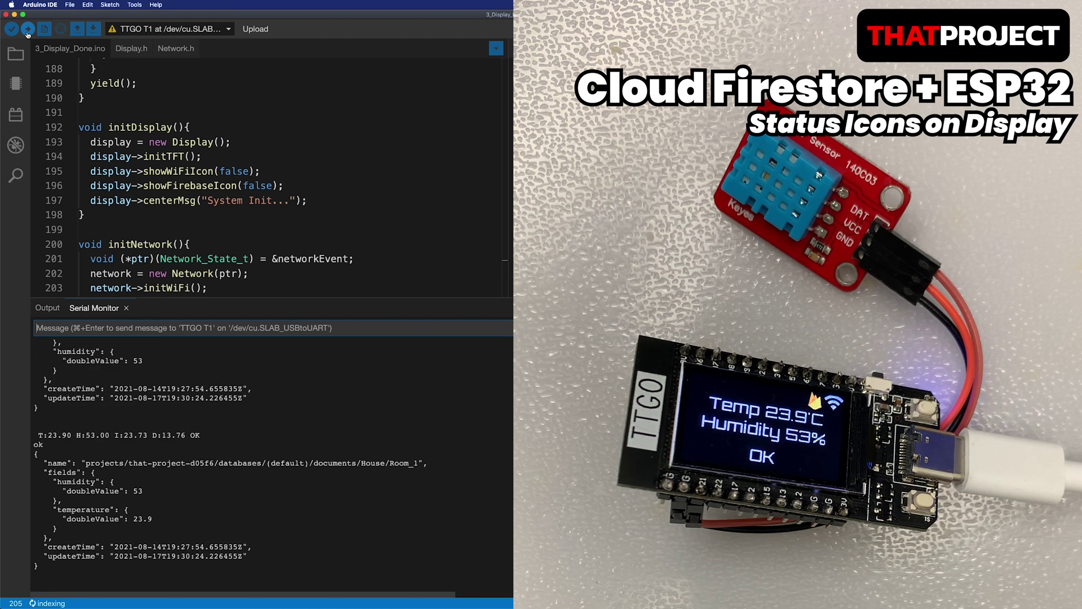
pyautogui.click(28, 34)
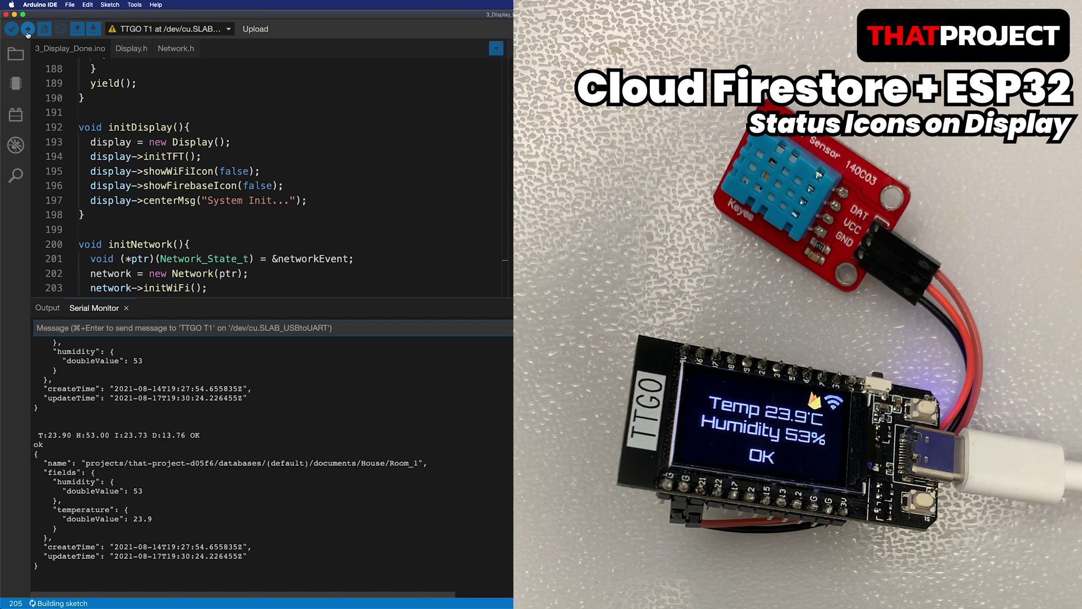